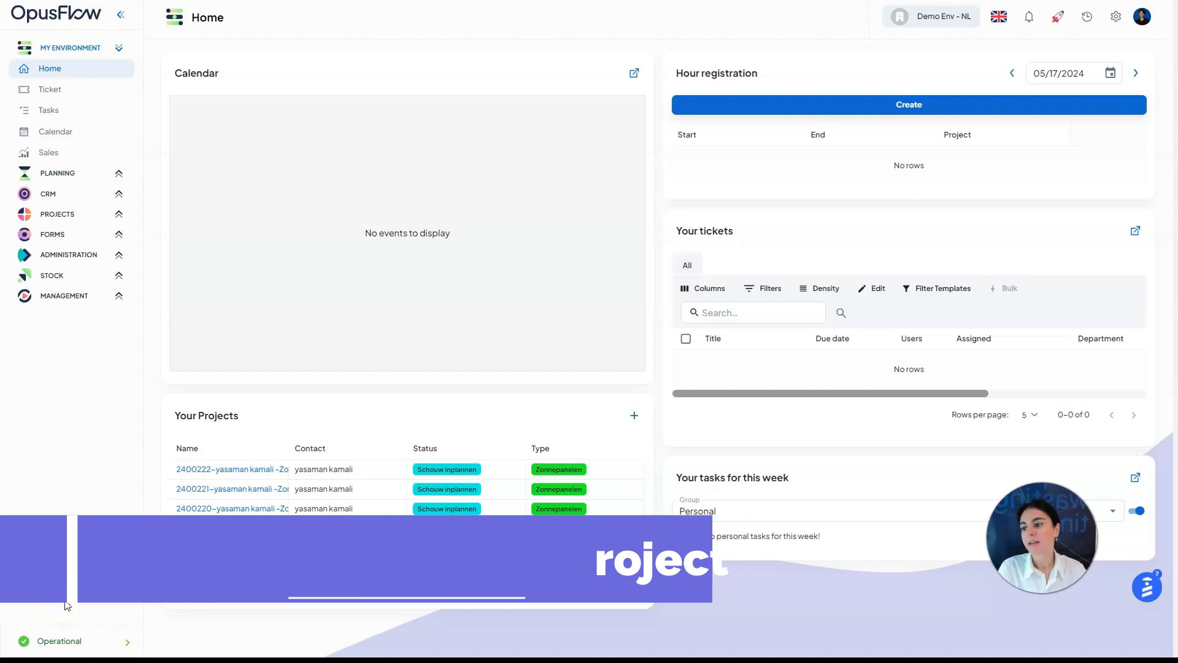
# Expand PROJECTS in the left sidebar on the Home dashboard
pyautogui.click(74, 212)
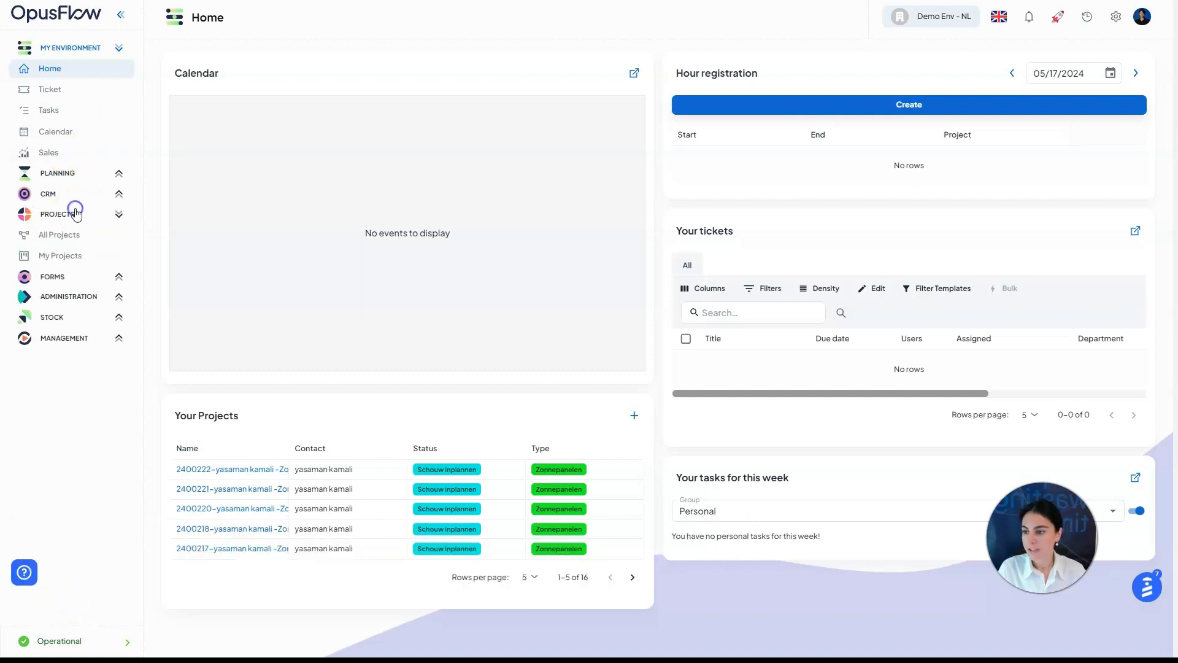
# From the All Projects list, start a new Residential project
pyautogui.click(99, 236)
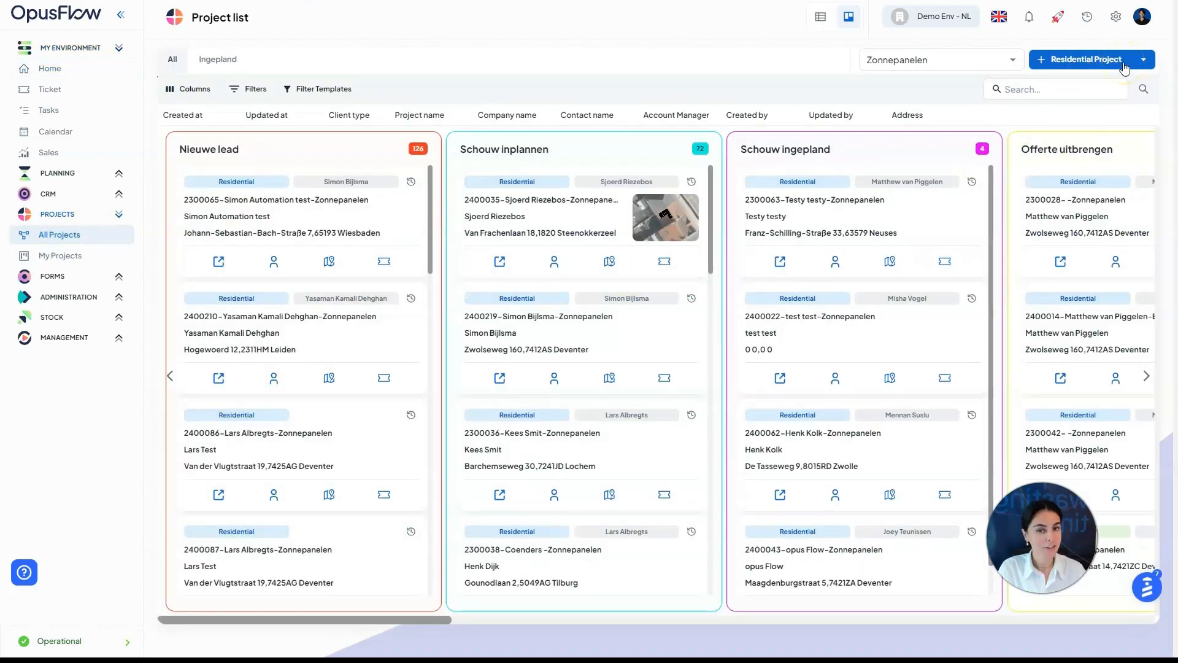
pyautogui.click(1143, 59)
pyautogui.click(1135, 105)
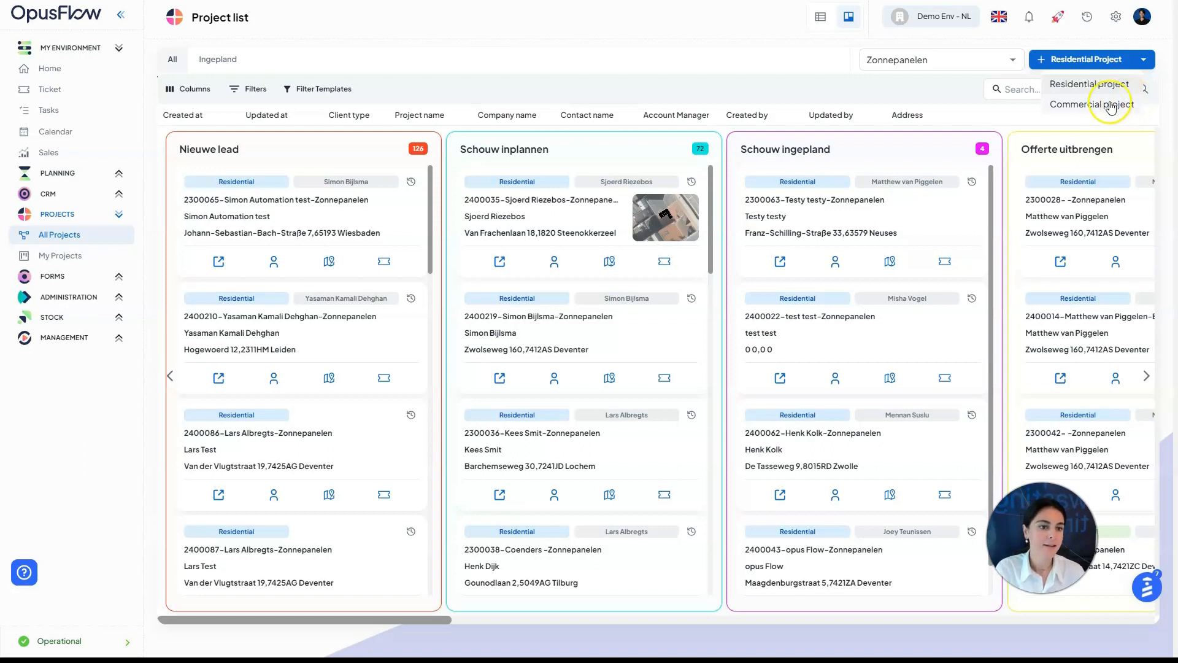
pyautogui.click(1093, 87)
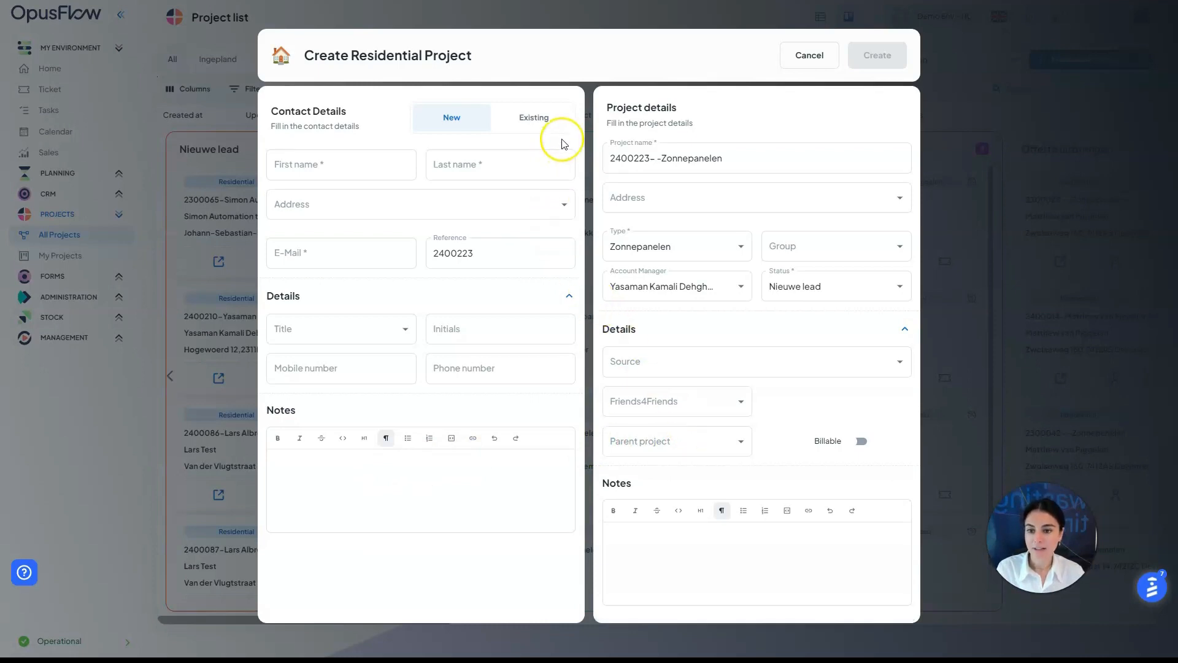
# Look through existing contacts, then enter the new contact's first and last name
pyautogui.click(535, 118)
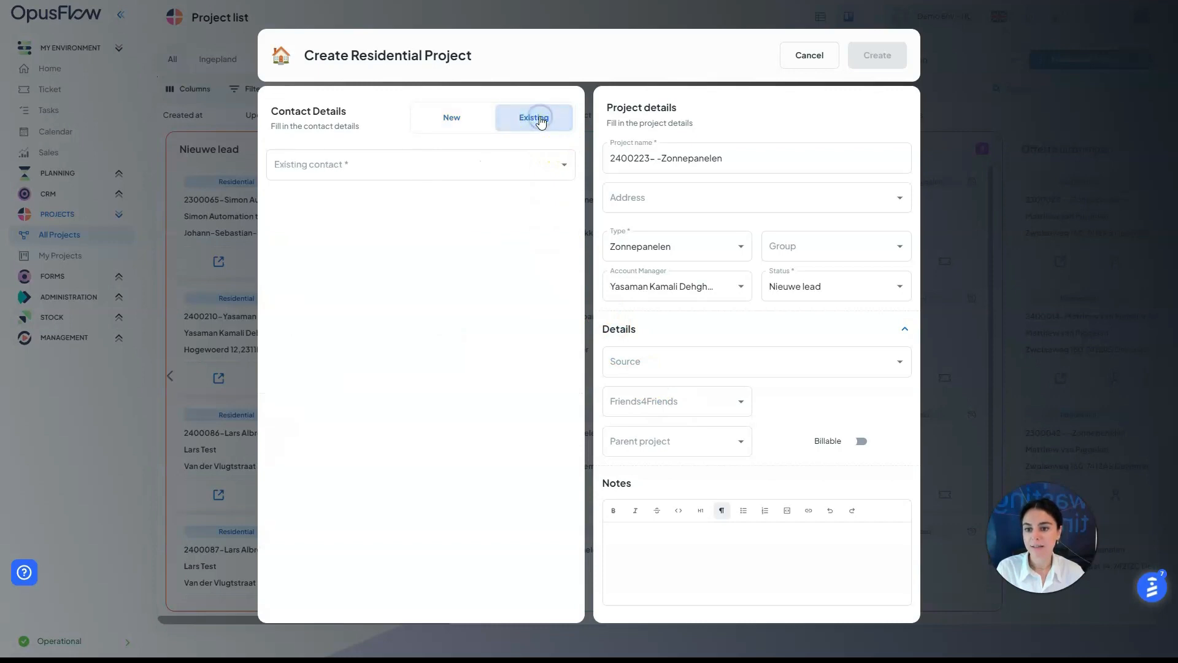
pyautogui.click(560, 163)
pyautogui.scroll(-5, 485, 249)
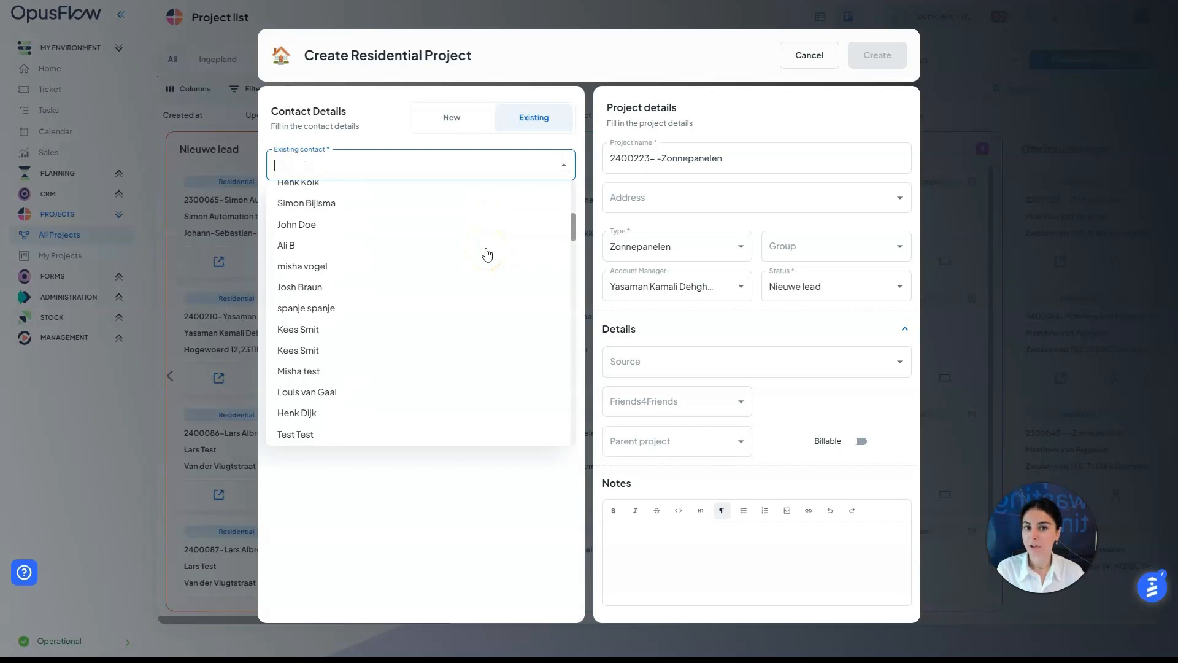
pyautogui.click(467, 120)
pyautogui.click(465, 119)
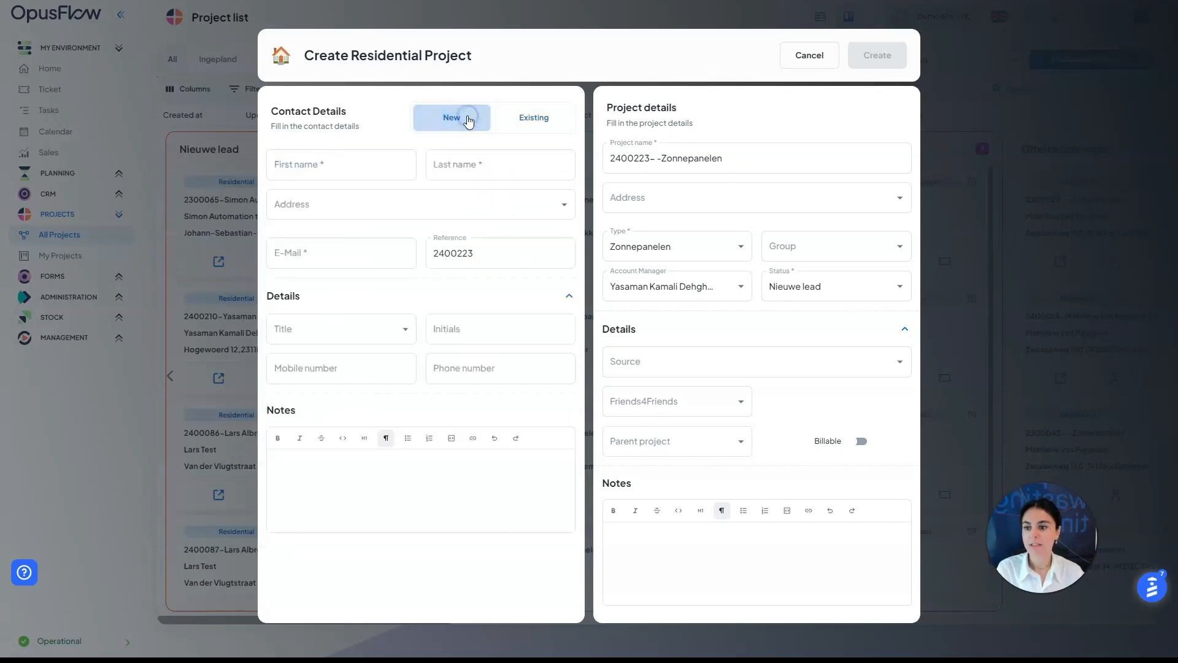
pyautogui.click(343, 159)
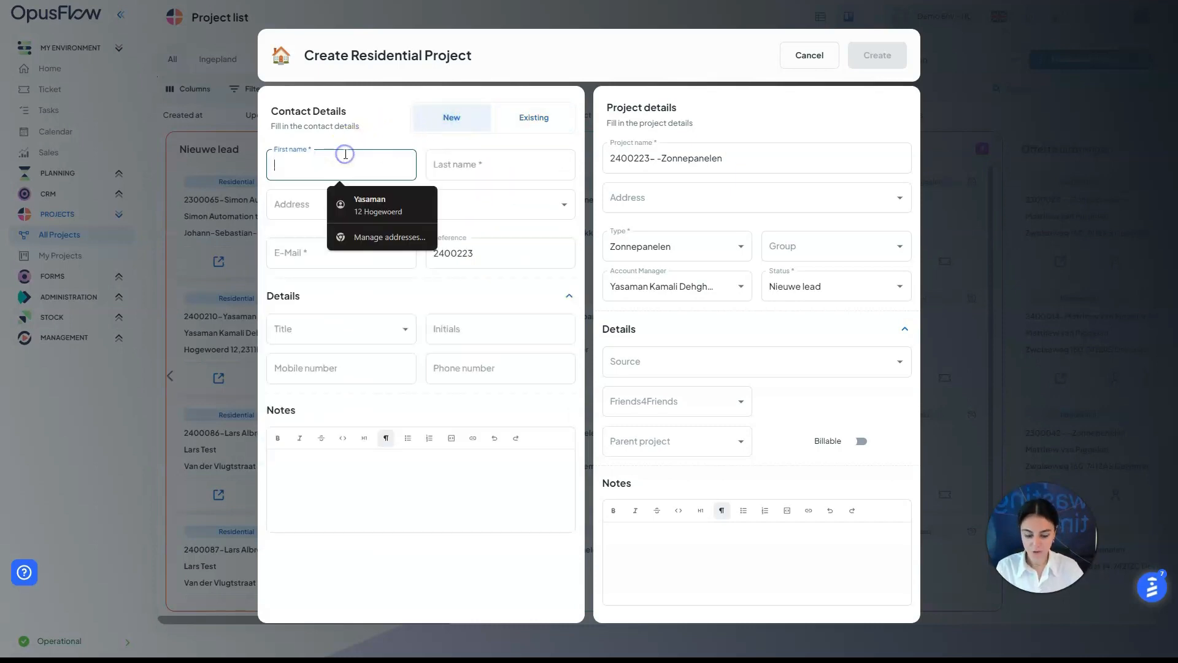
pyautogui.press('Tab')
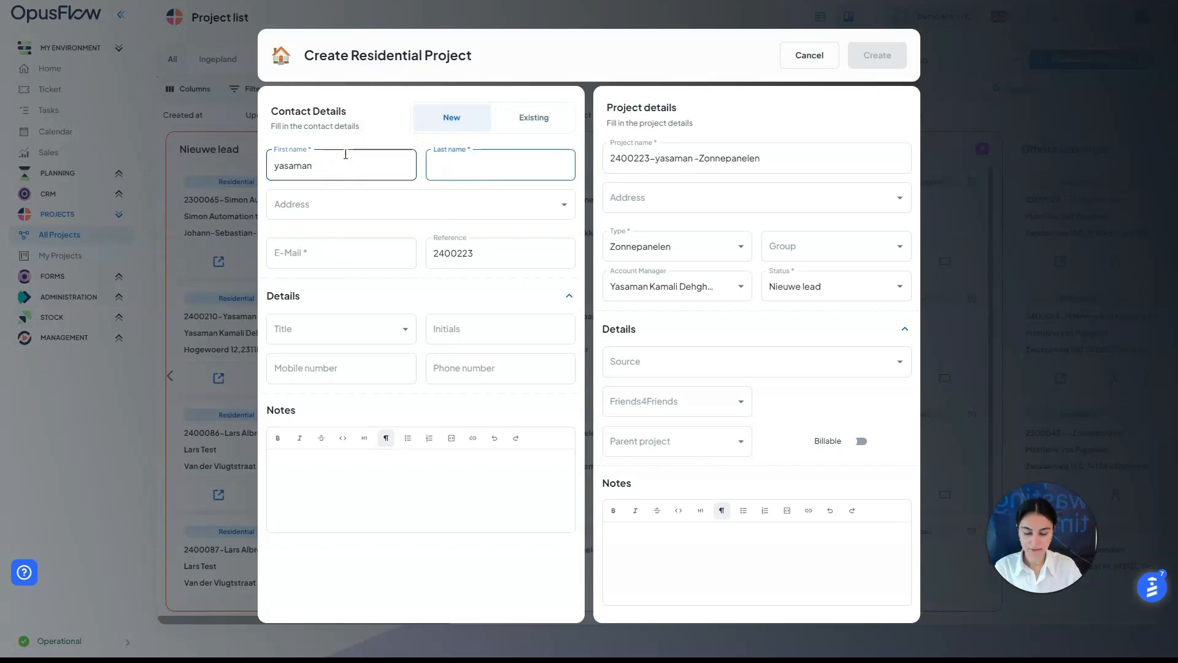
# Autofill the contact's address, e-mail and mobile, and type the note 'write a note'
pyautogui.click(329, 207)
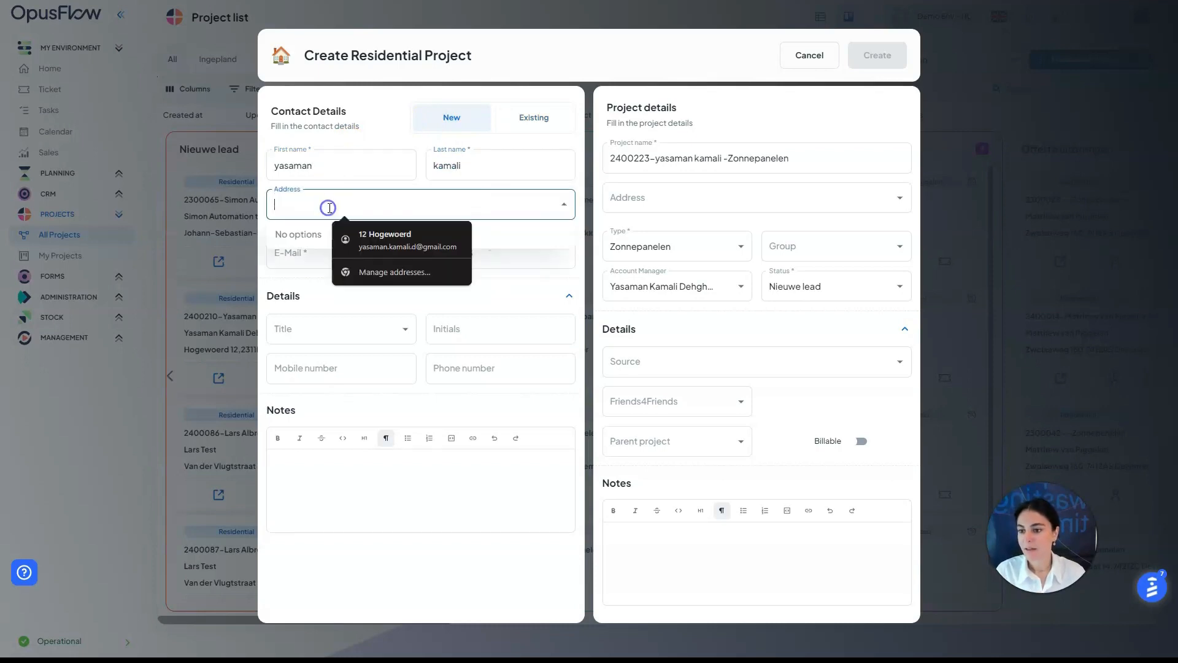
pyautogui.click(374, 238)
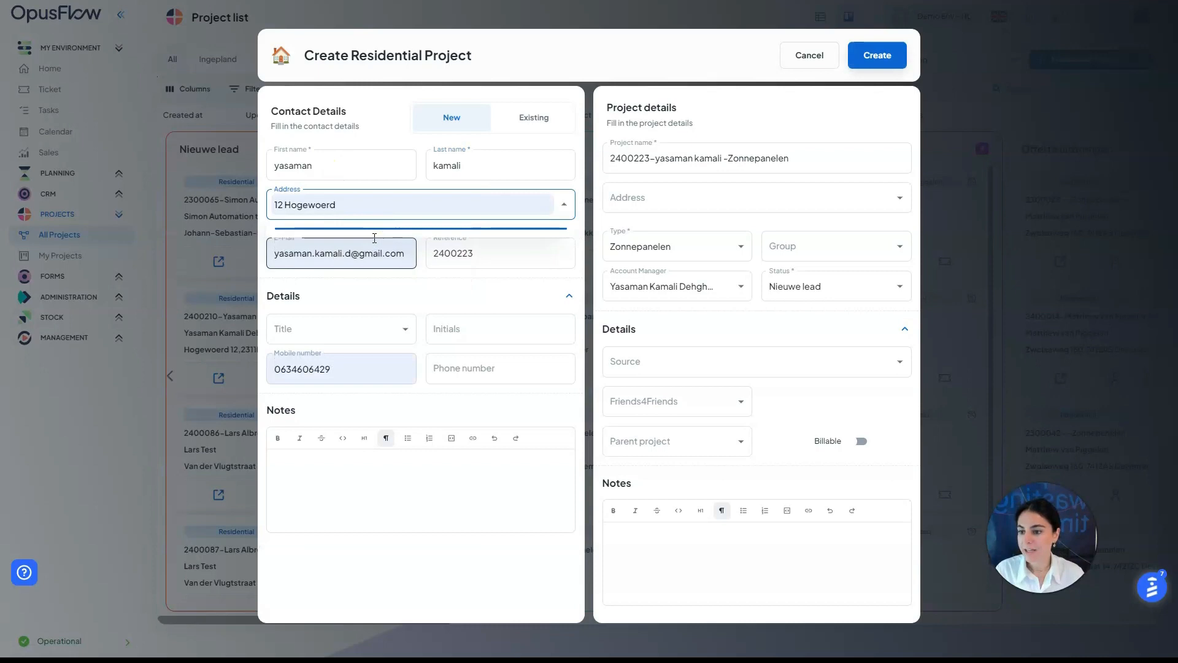
pyautogui.click(374, 376)
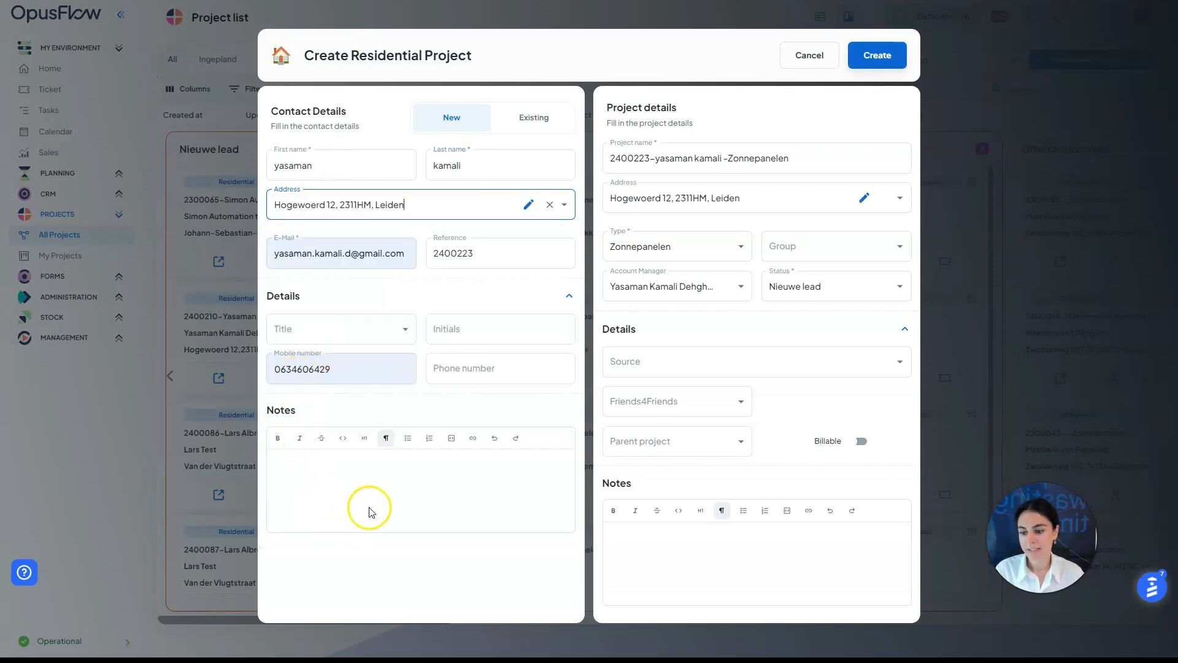
pyautogui.click(388, 482)
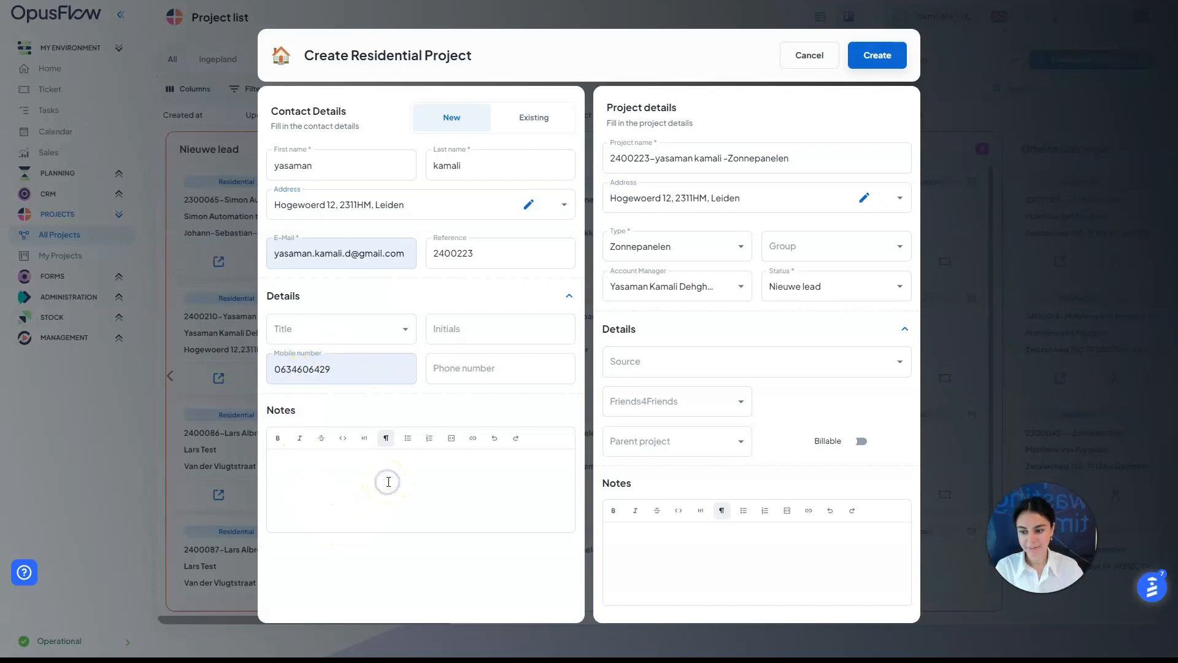
pyautogui.write('w')
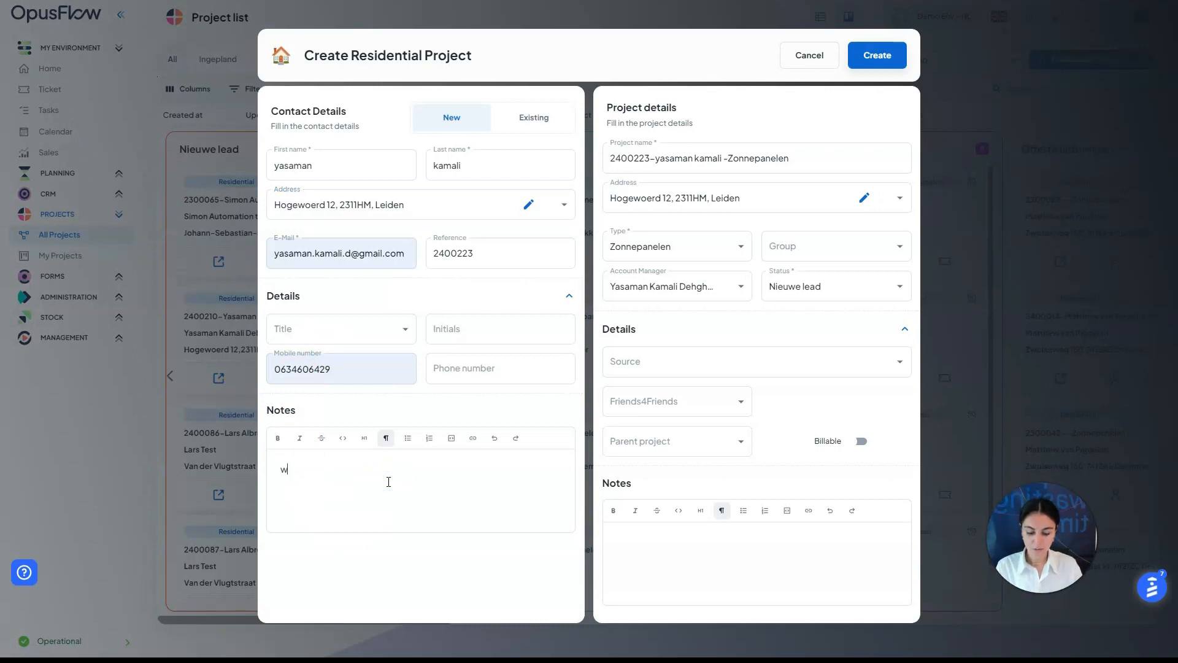
pyautogui.write('rite a note')
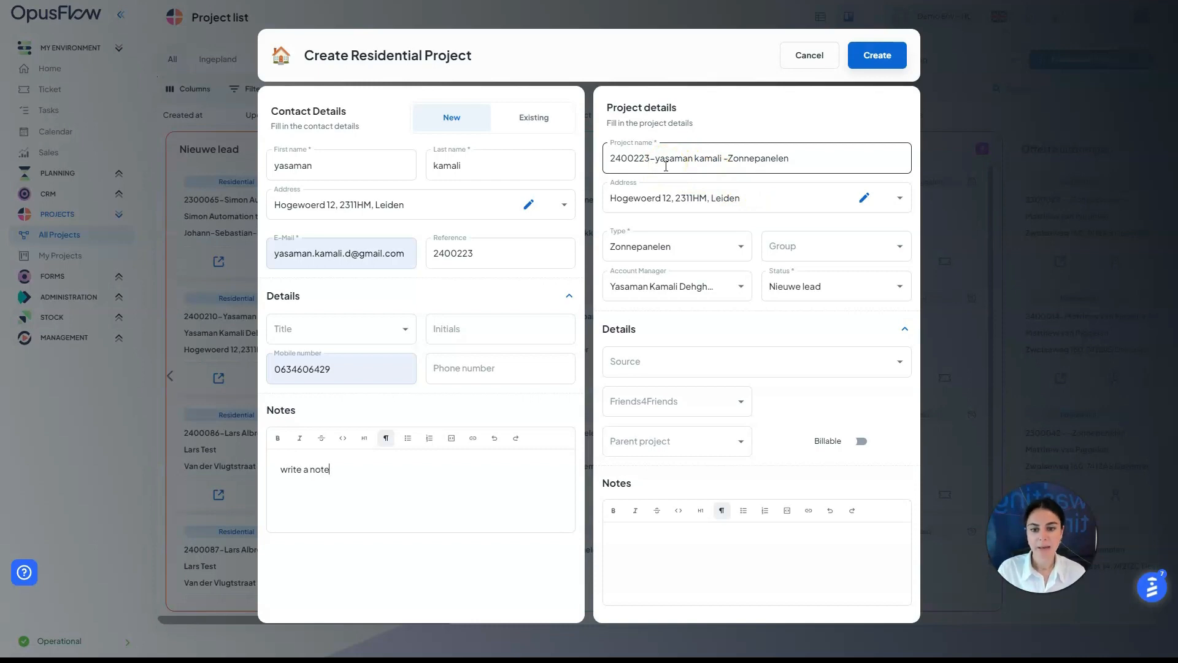
# Keep type Zonnepanelen and status Nieuwe lead, then create project 2400223
pyautogui.click(708, 165)
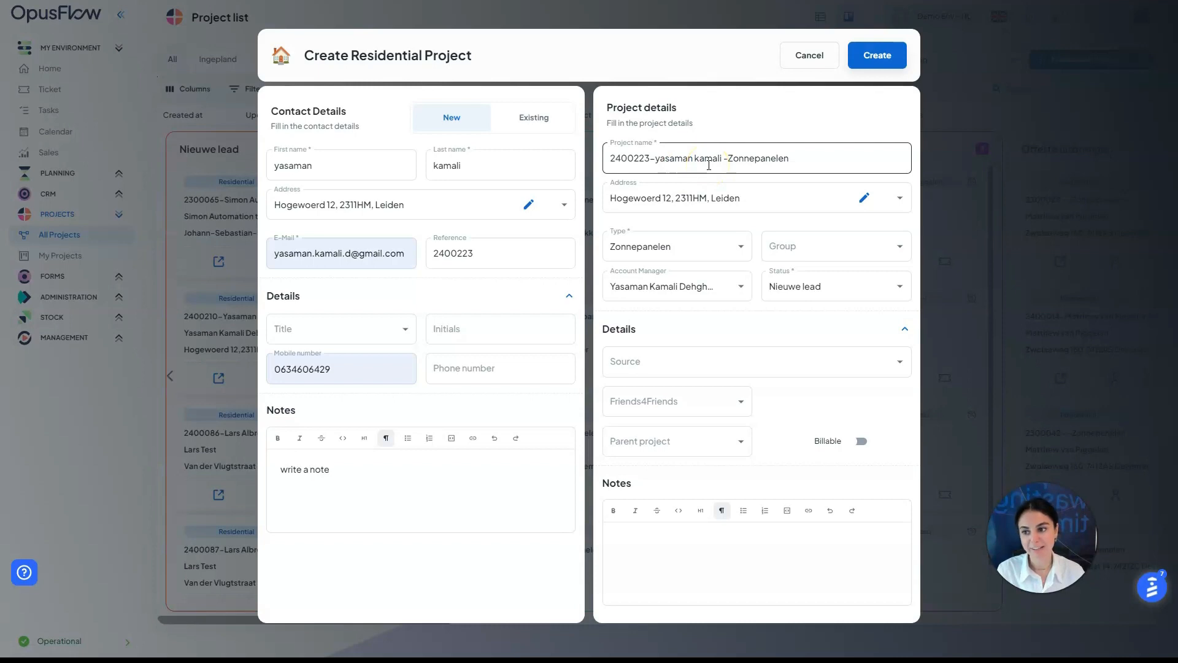
pyautogui.click(741, 248)
pyautogui.click(742, 253)
pyautogui.click(894, 279)
pyautogui.click(895, 282)
pyautogui.click(896, 286)
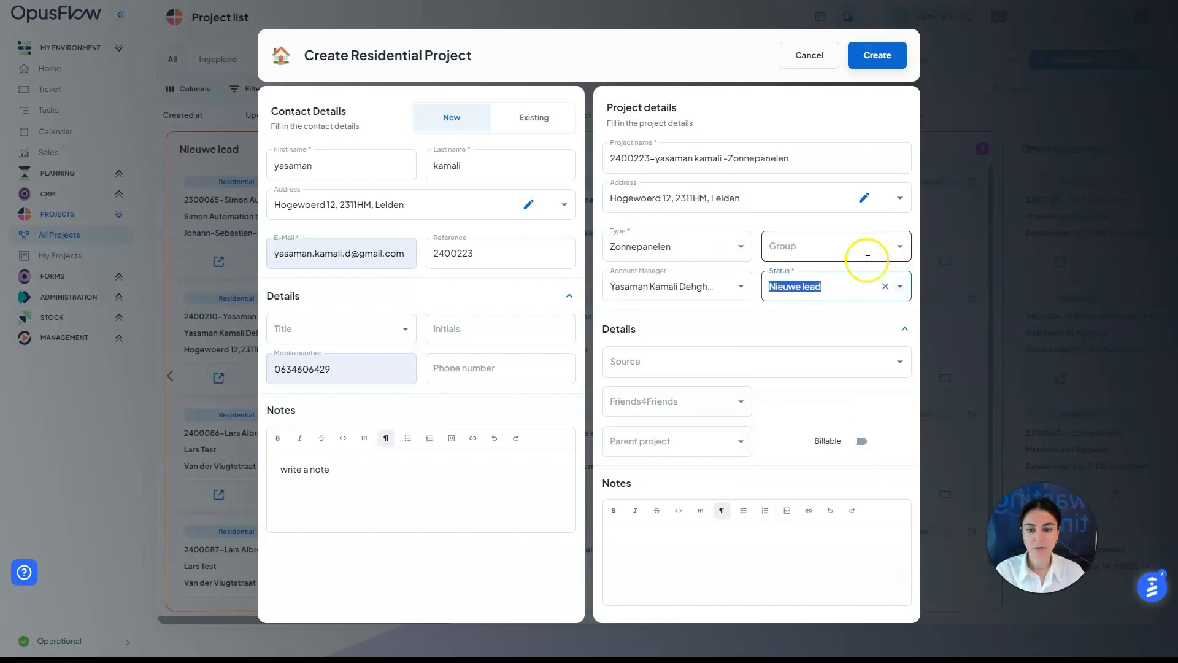
pyautogui.click(678, 547)
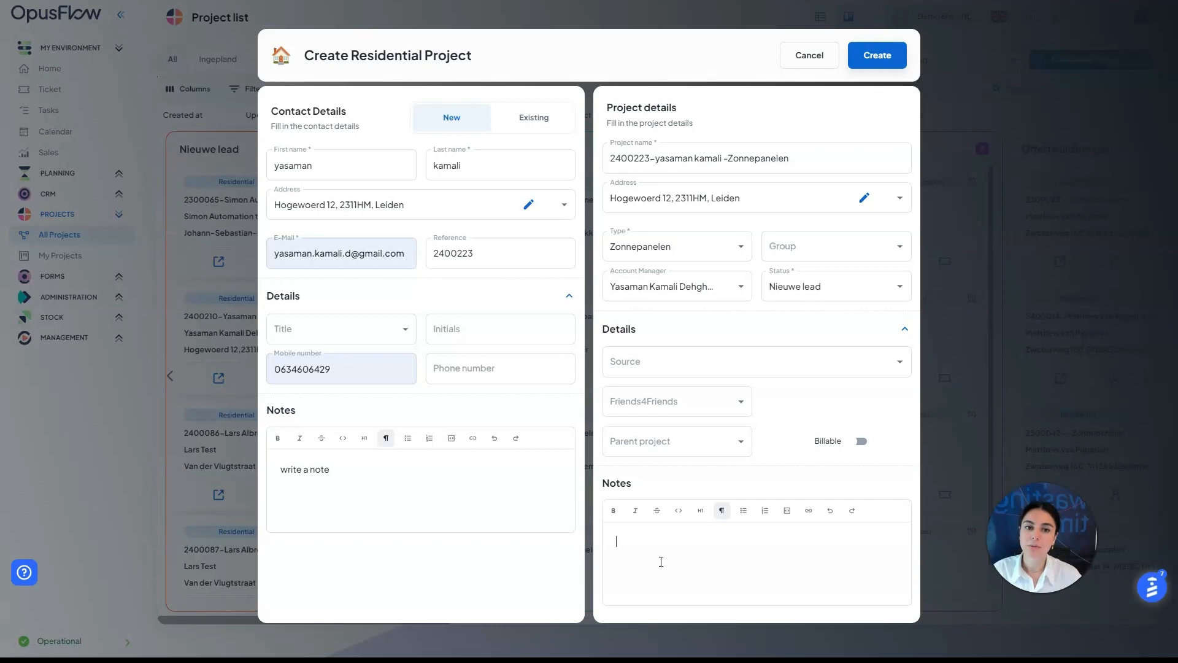
pyautogui.click(876, 56)
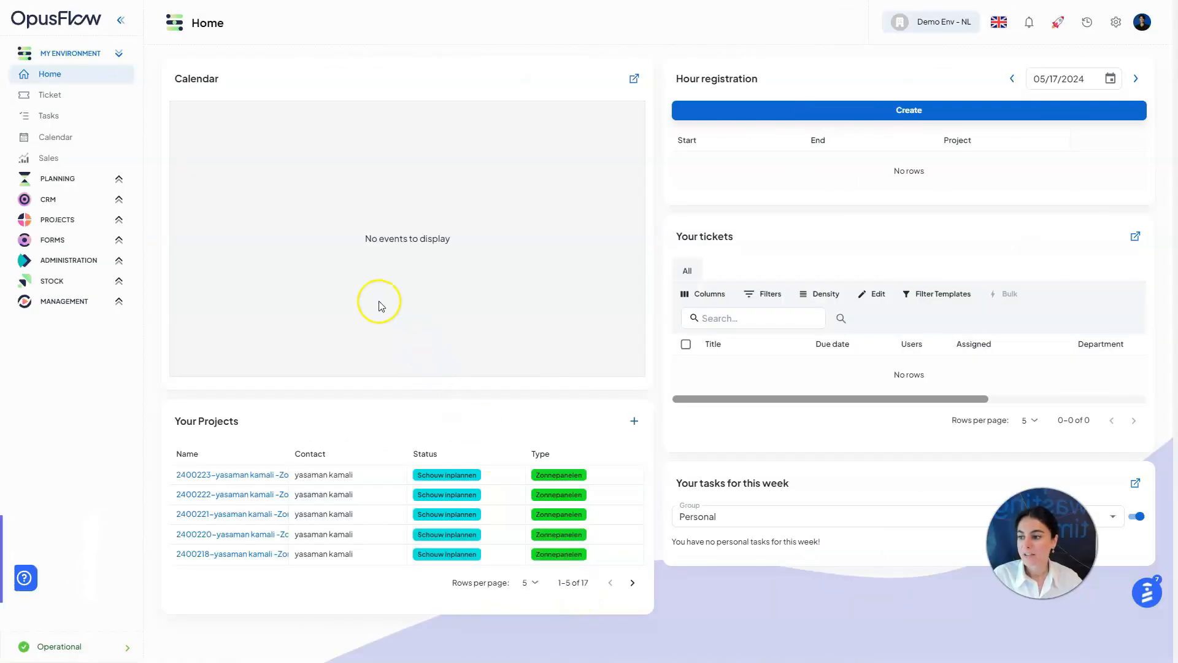
# Open an existing solar project from All Projects and start a new installation plan
pyautogui.click(73, 219)
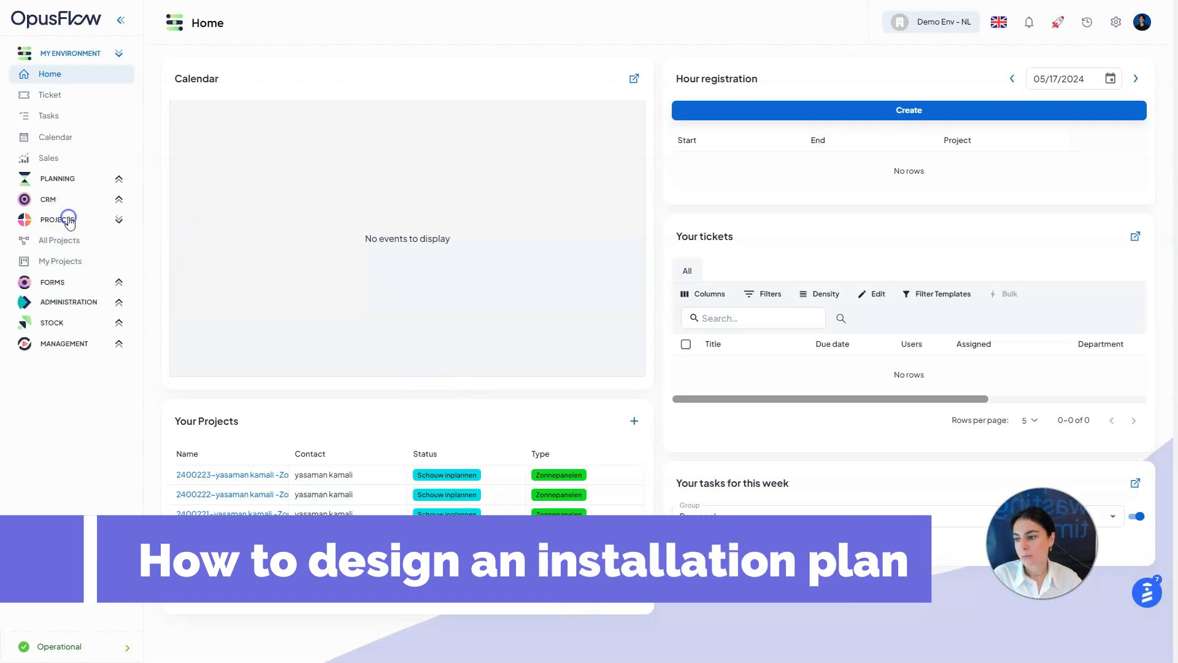
pyautogui.click(82, 248)
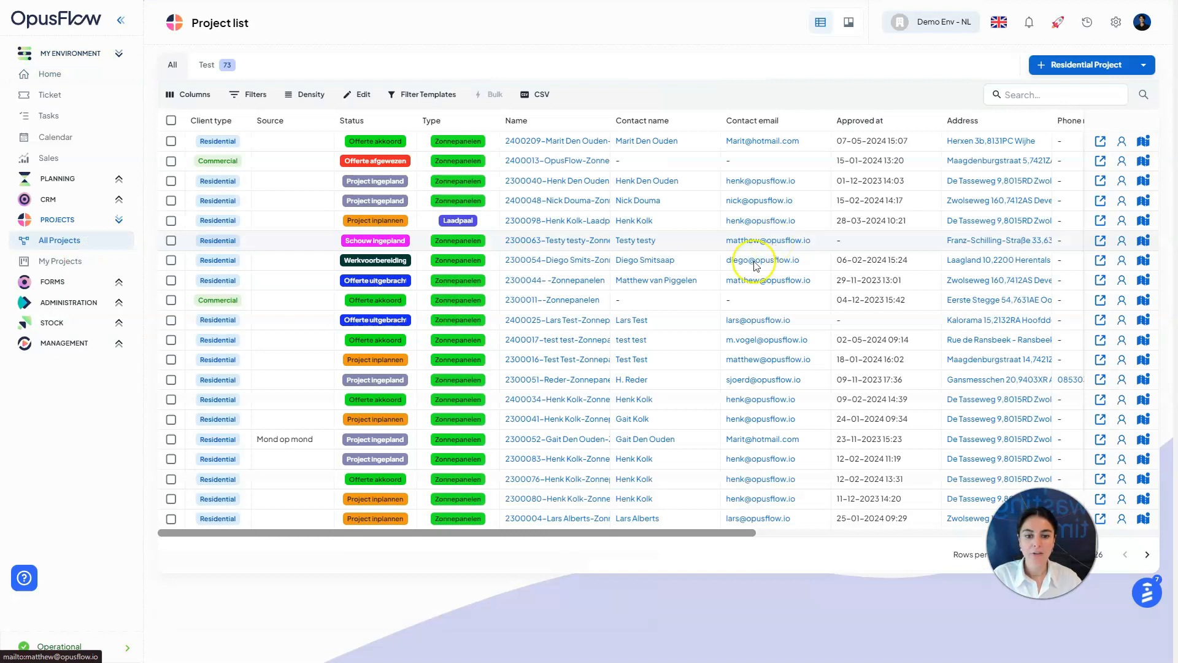
pyautogui.click(1100, 421)
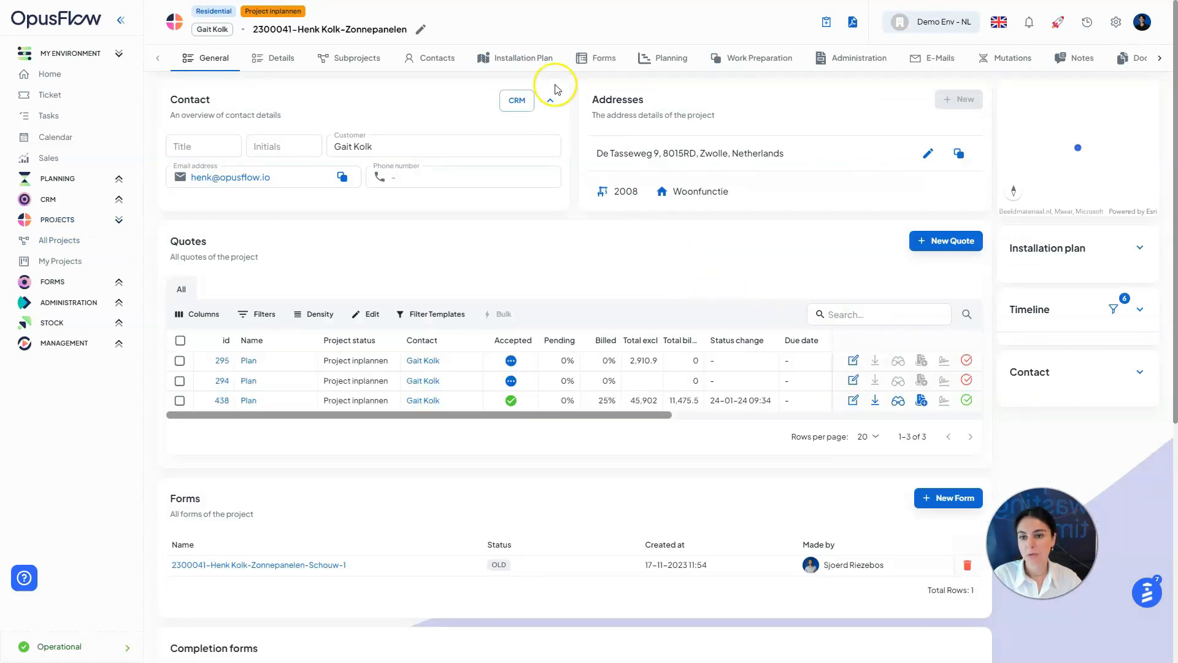
pyautogui.click(538, 58)
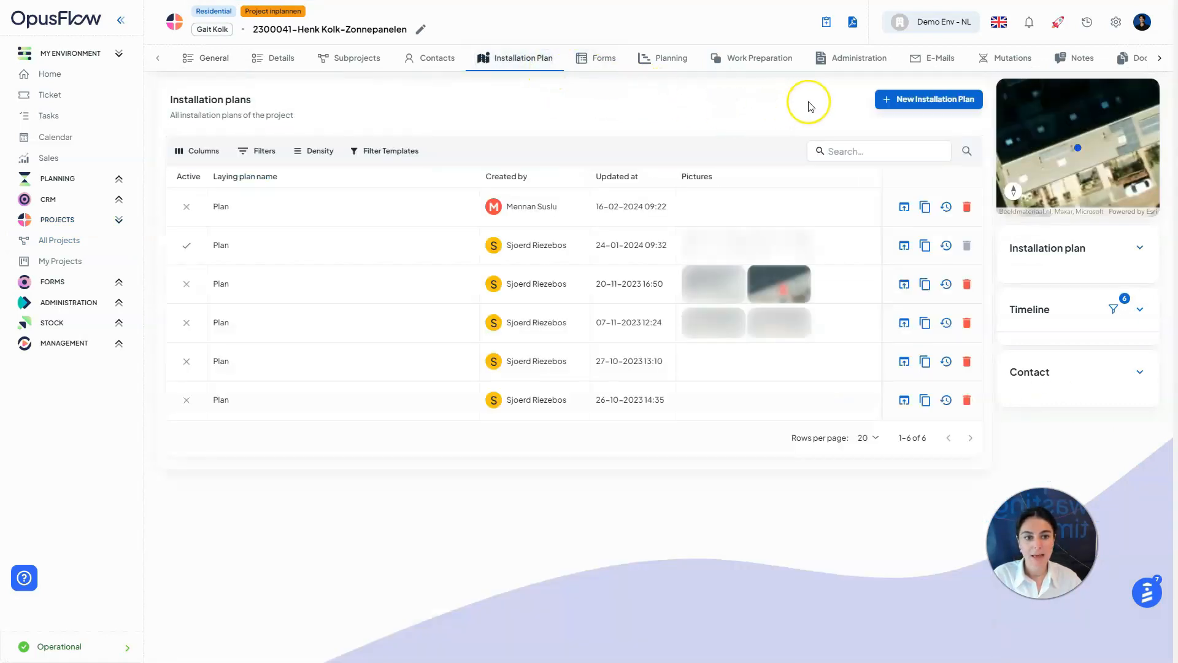
pyautogui.click(944, 102)
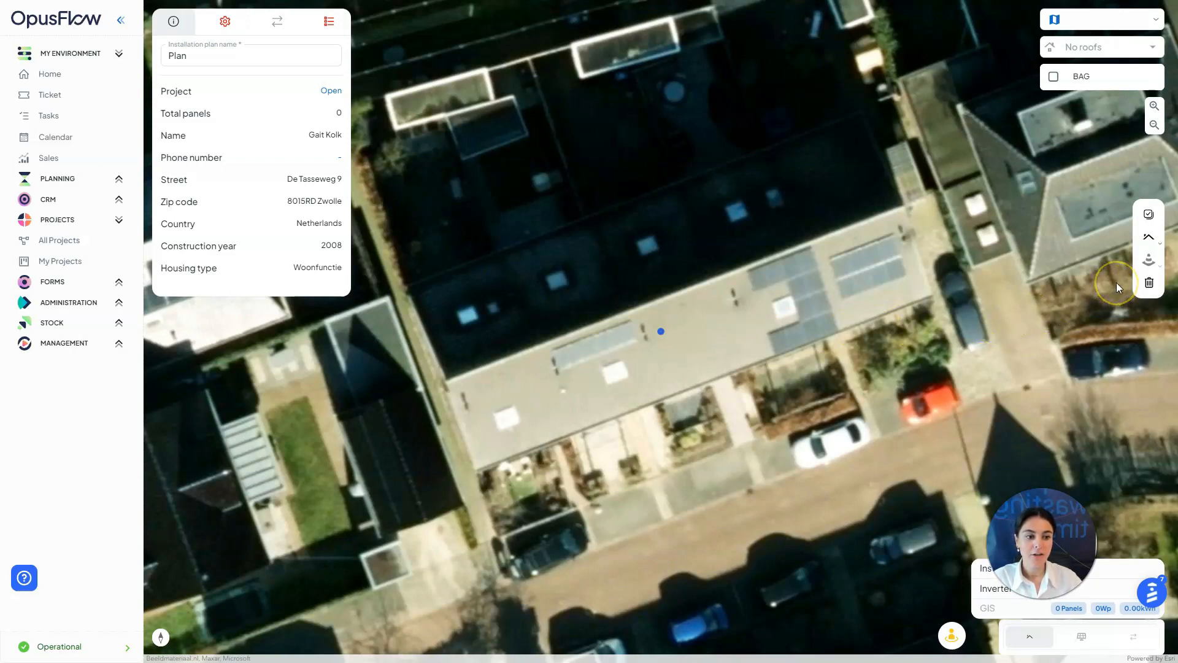
# Zoom to the roof, set the map background to TrueOrtho, and rotate around the house
pyautogui.click(1154, 105)
pyautogui.click(1154, 106)
pyautogui.click(1155, 125)
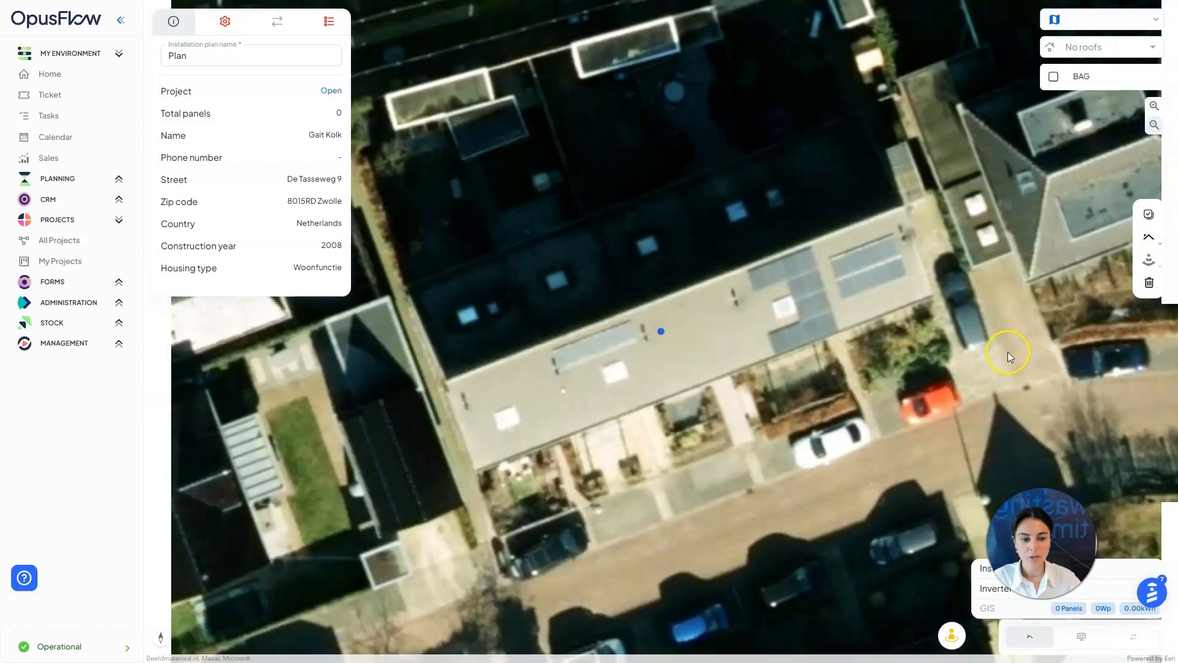
pyautogui.scroll(-1, 1005, 354)
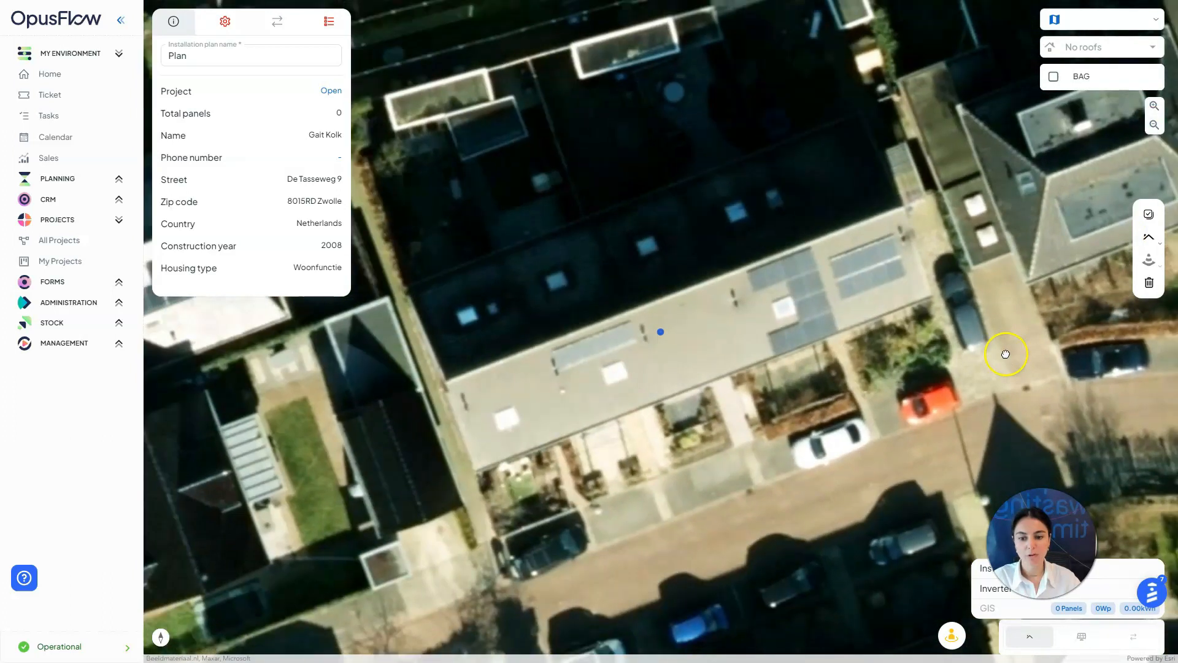
pyautogui.click(1140, 19)
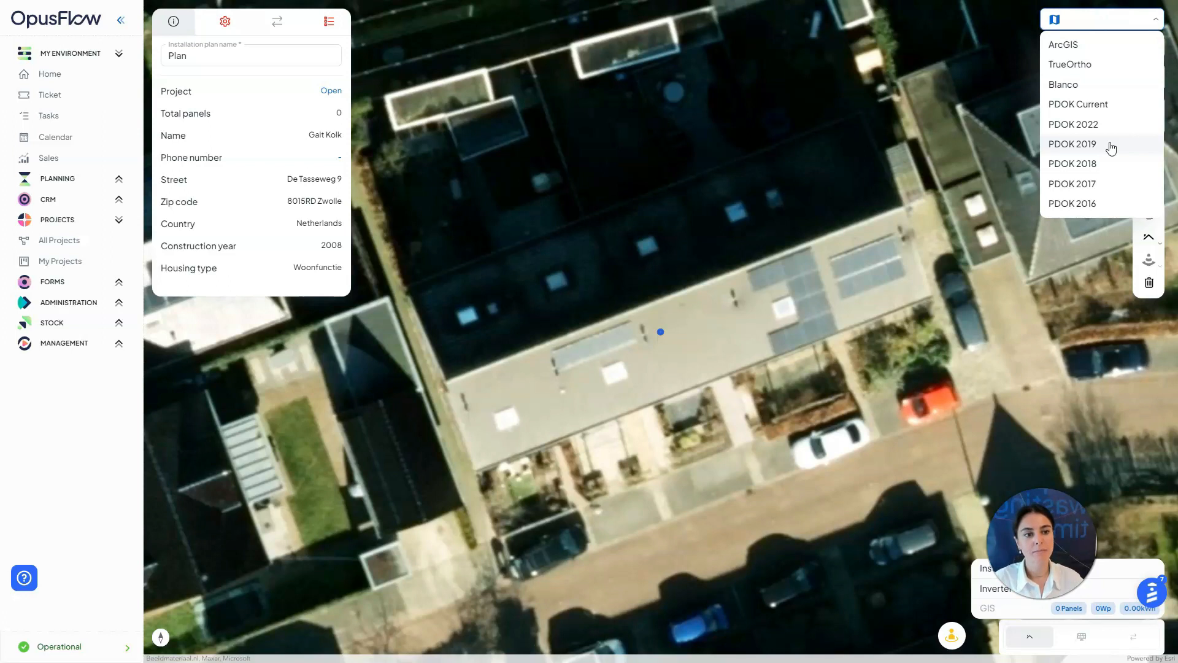
pyautogui.click(1081, 65)
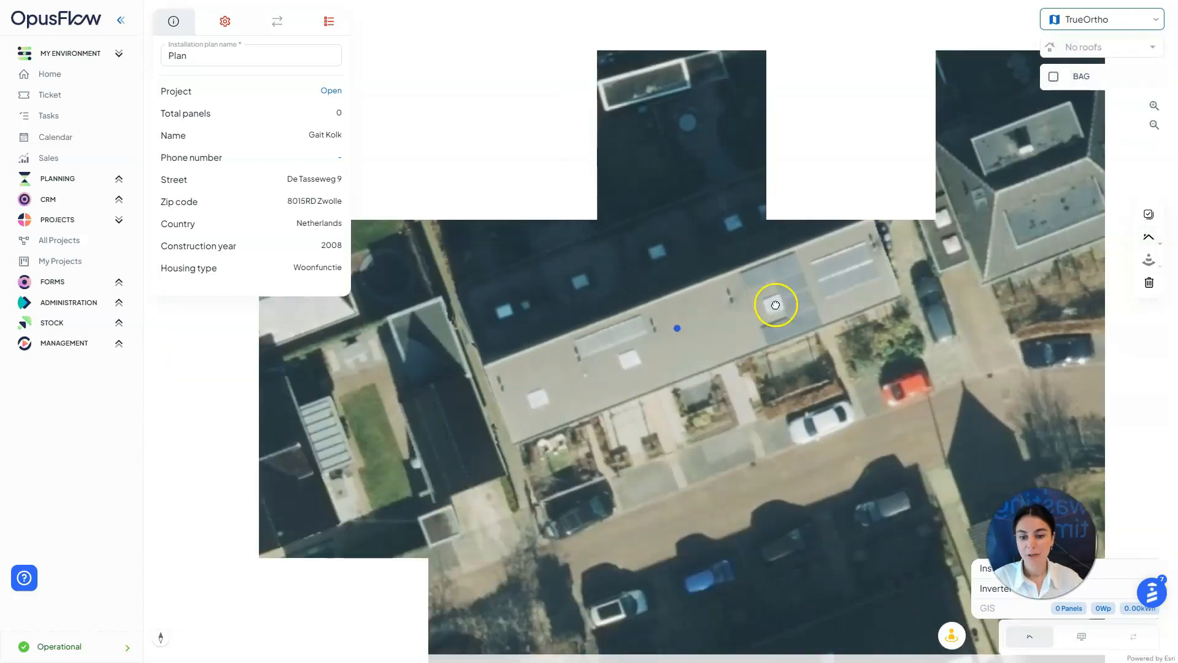
pyautogui.scroll(1, 775, 304)
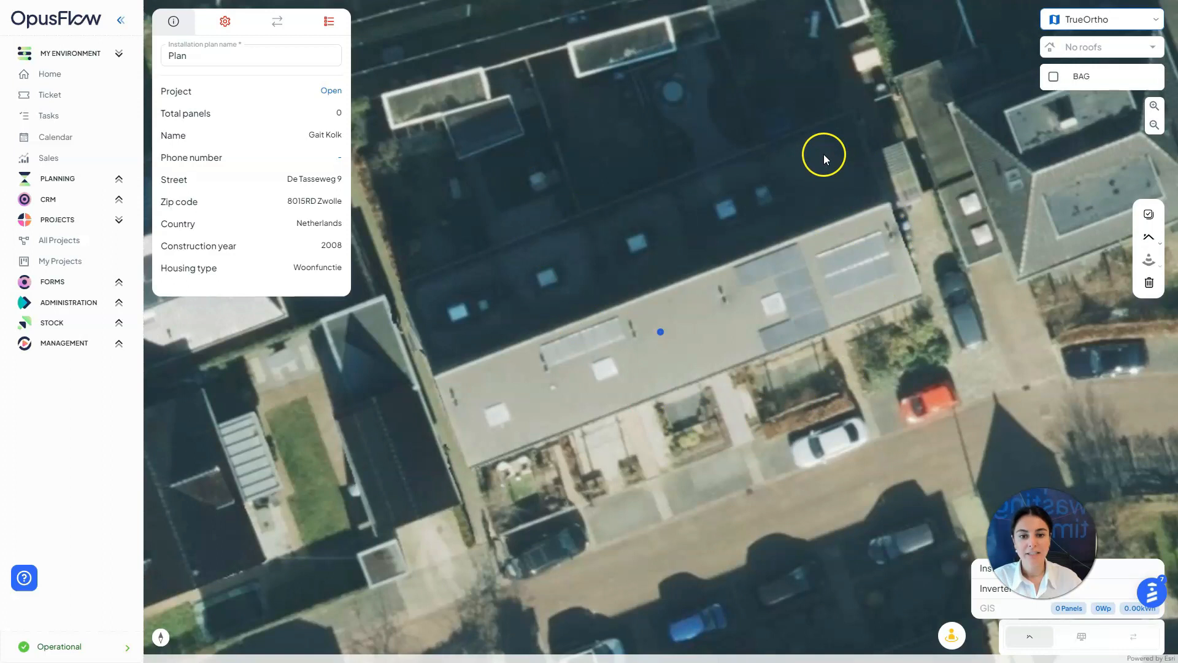
pyautogui.moveTo(845, 122)
pyautogui.mouseDown(button='right')
pyautogui.moveTo(873, 141)
pyautogui.moveTo(881, 341)
pyautogui.moveTo(857, 405)
pyautogui.moveTo(924, 206)
pyautogui.moveTo(909, 107)
pyautogui.moveTo(861, 110)
pyautogui.mouseUp(button='right')
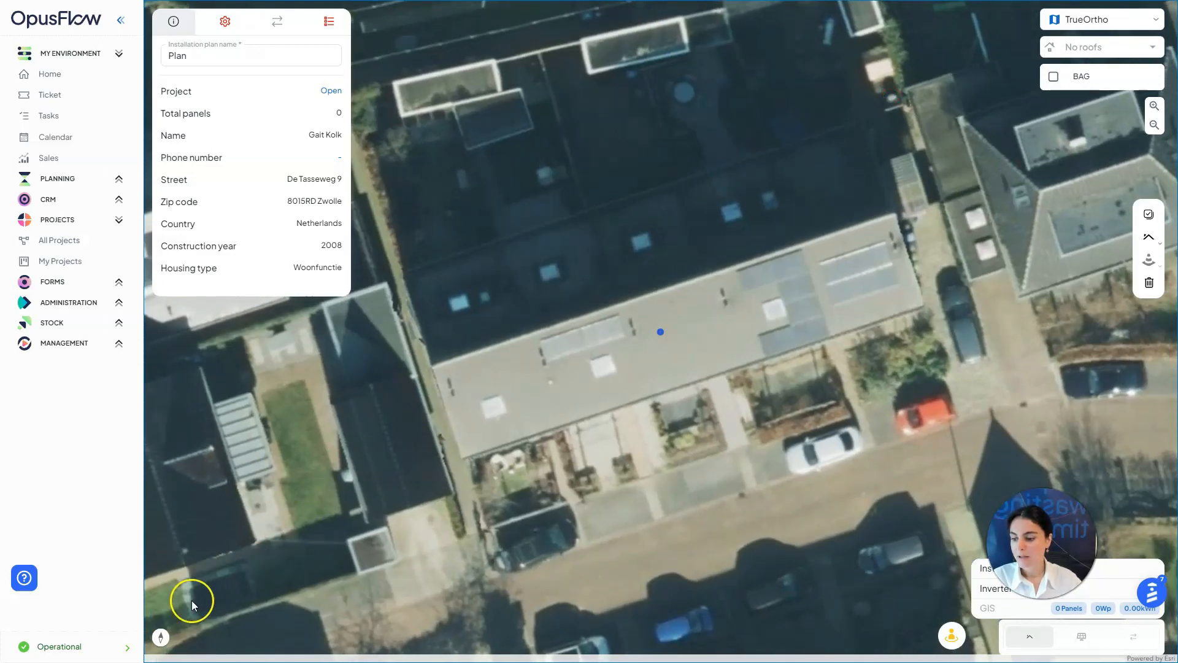
pyautogui.click(161, 637)
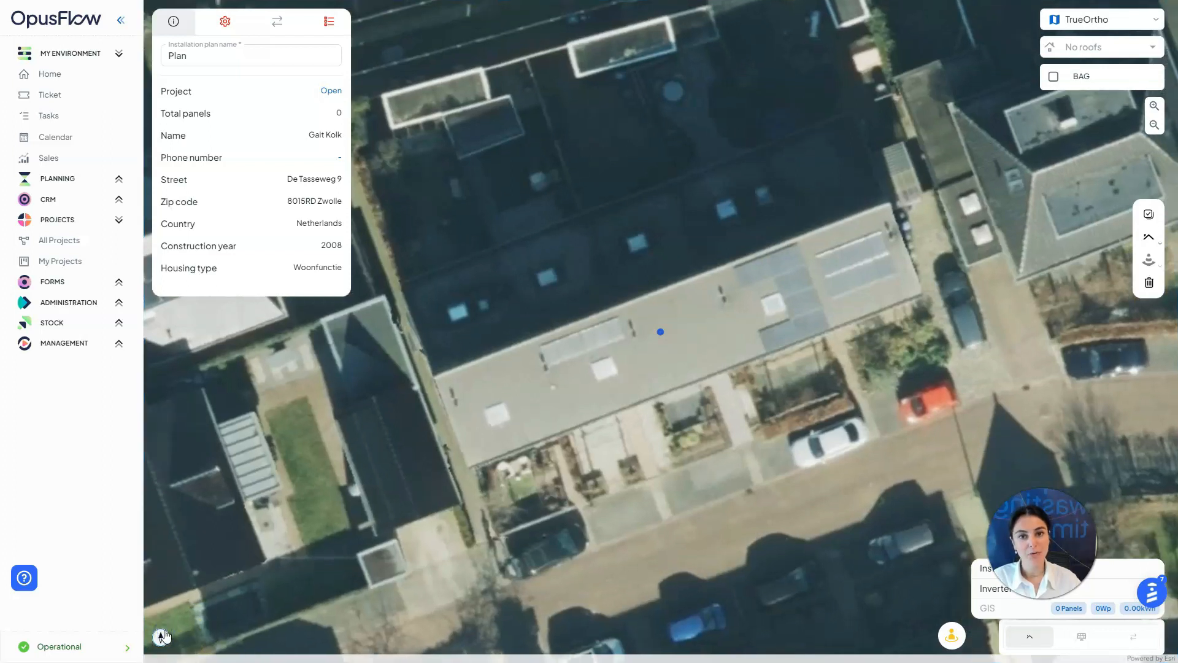
pyautogui.click(952, 635)
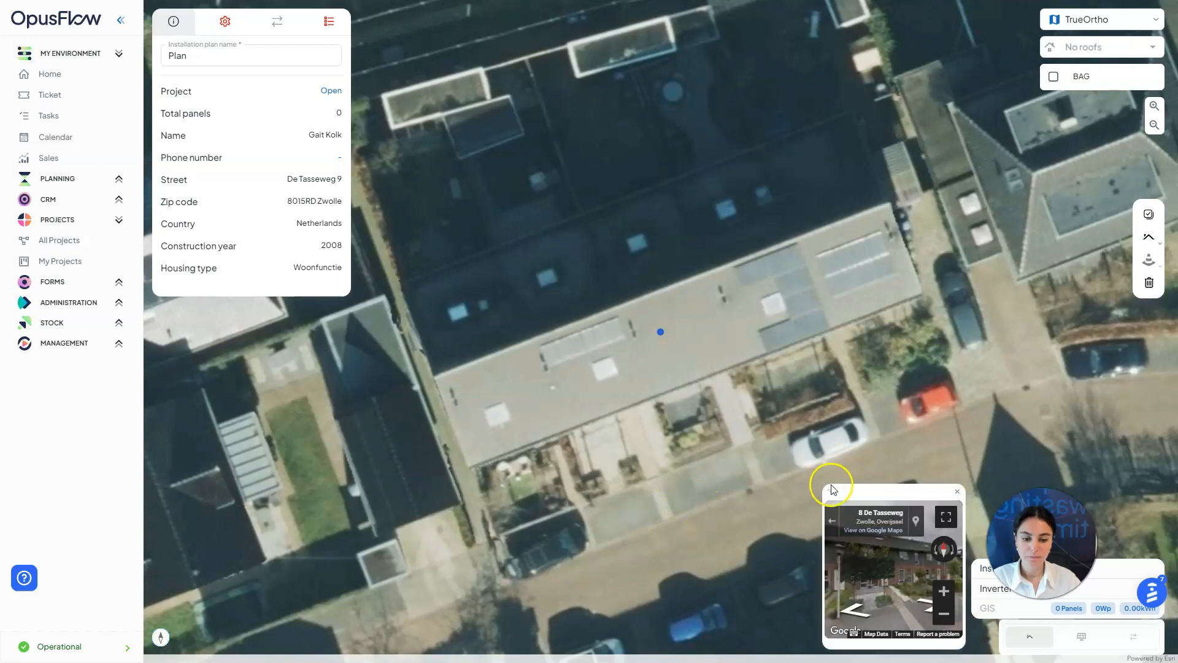
pyautogui.moveTo(828, 491); pyautogui.dragTo(491, 196)
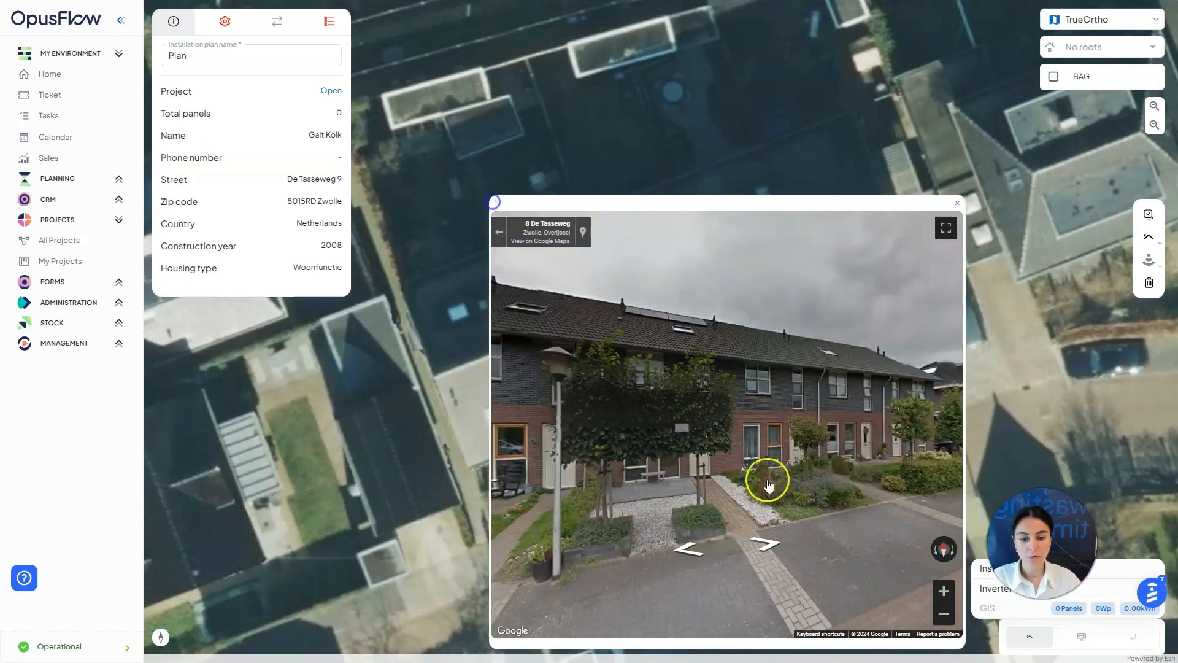
pyautogui.moveTo(792, 480)
pyautogui.mouseDown()
pyautogui.moveTo(648, 518)
pyautogui.moveTo(804, 492)
pyautogui.mouseUp()
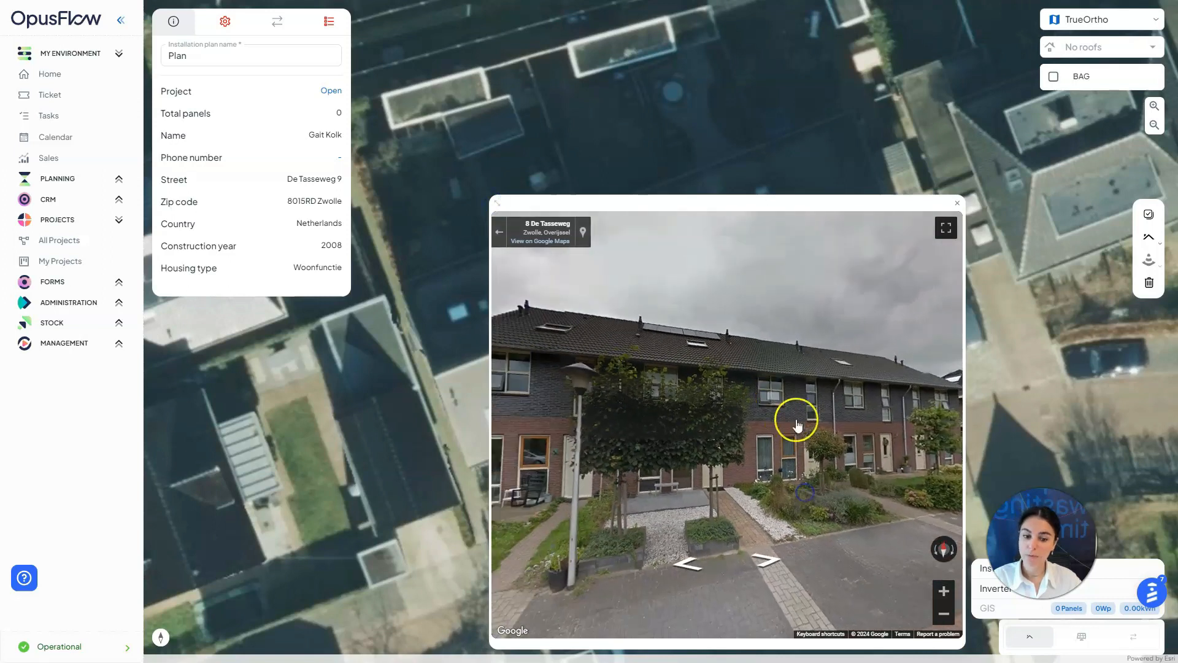
pyautogui.click(801, 546)
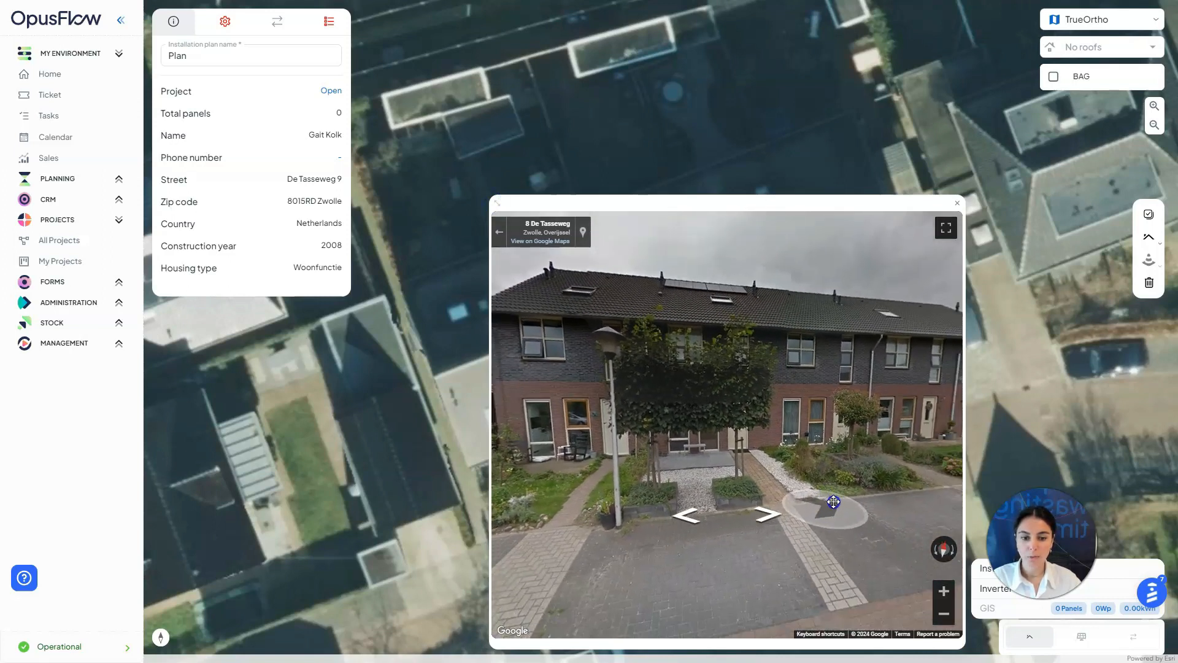
pyautogui.moveTo(861, 532); pyautogui.dragTo(923, 521)
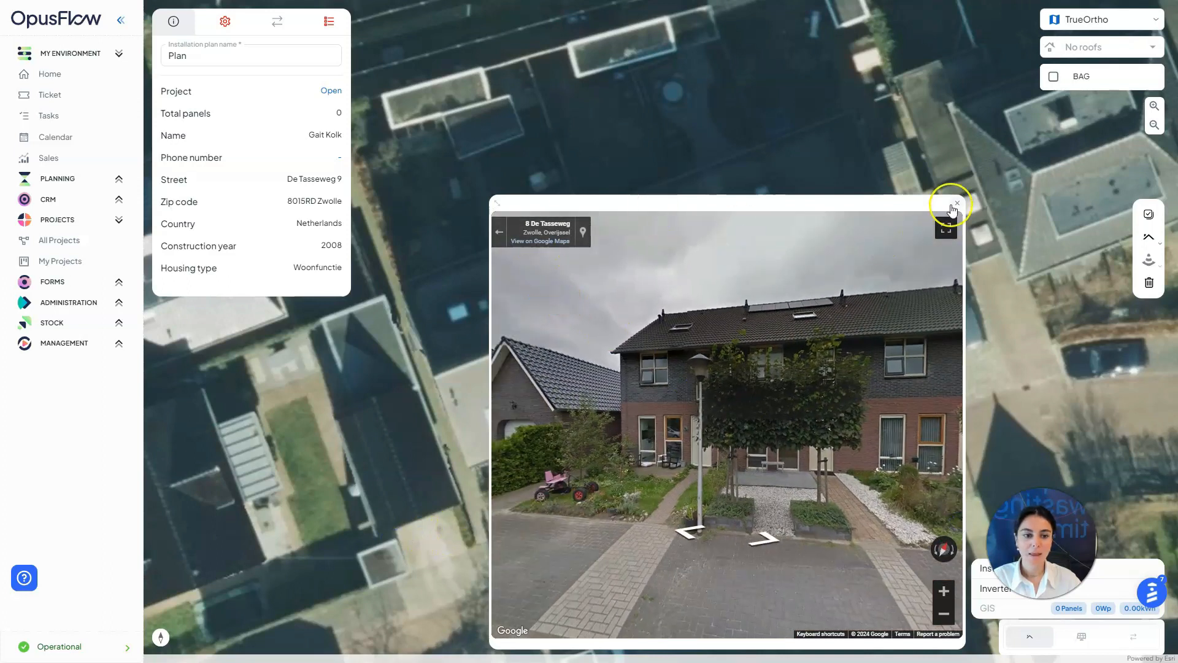
pyautogui.click(957, 203)
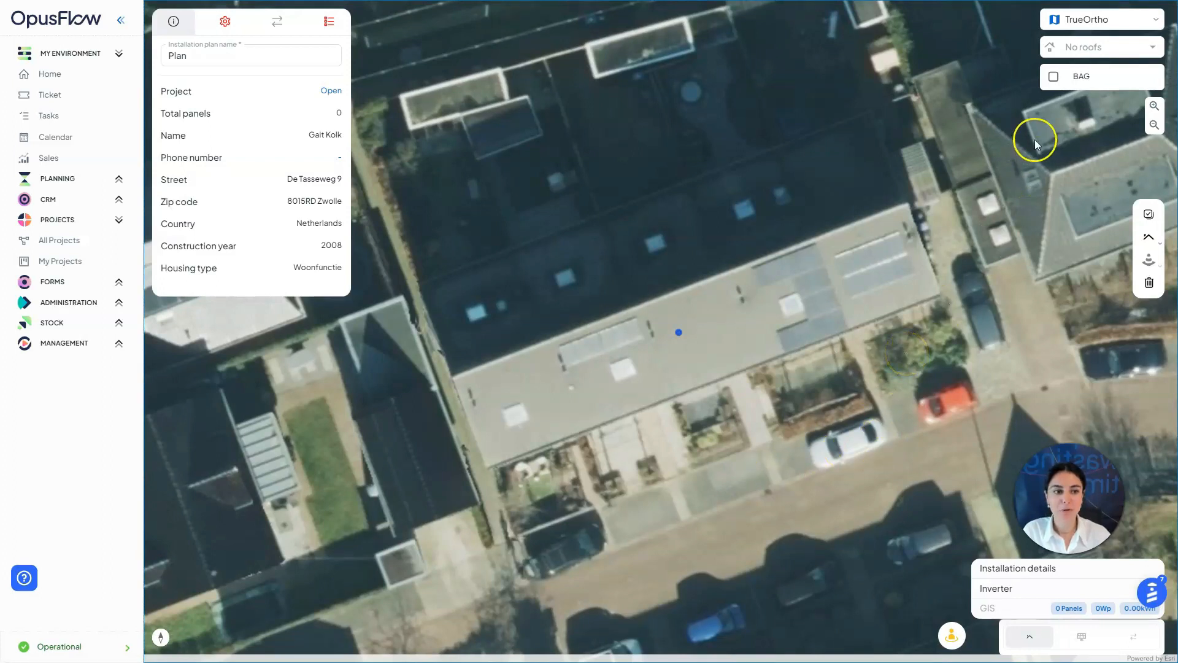
# Turn on the BAG building outlines and select the point-by-point Draw roof tool
pyautogui.click(1054, 78)
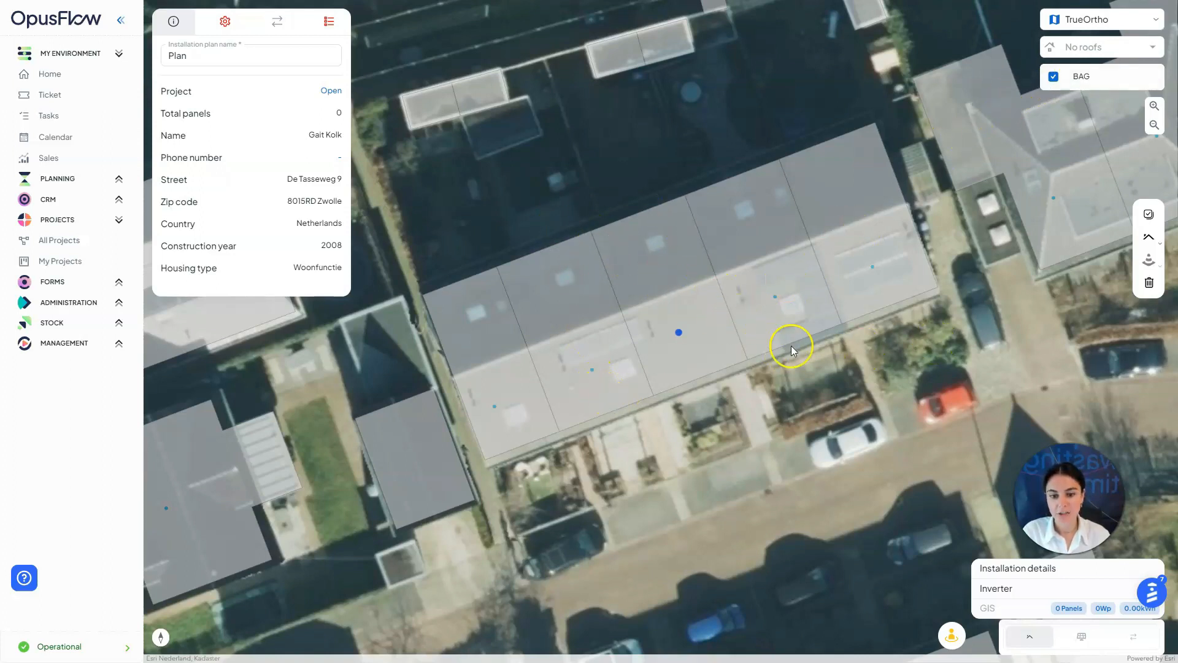
pyautogui.click(1152, 239)
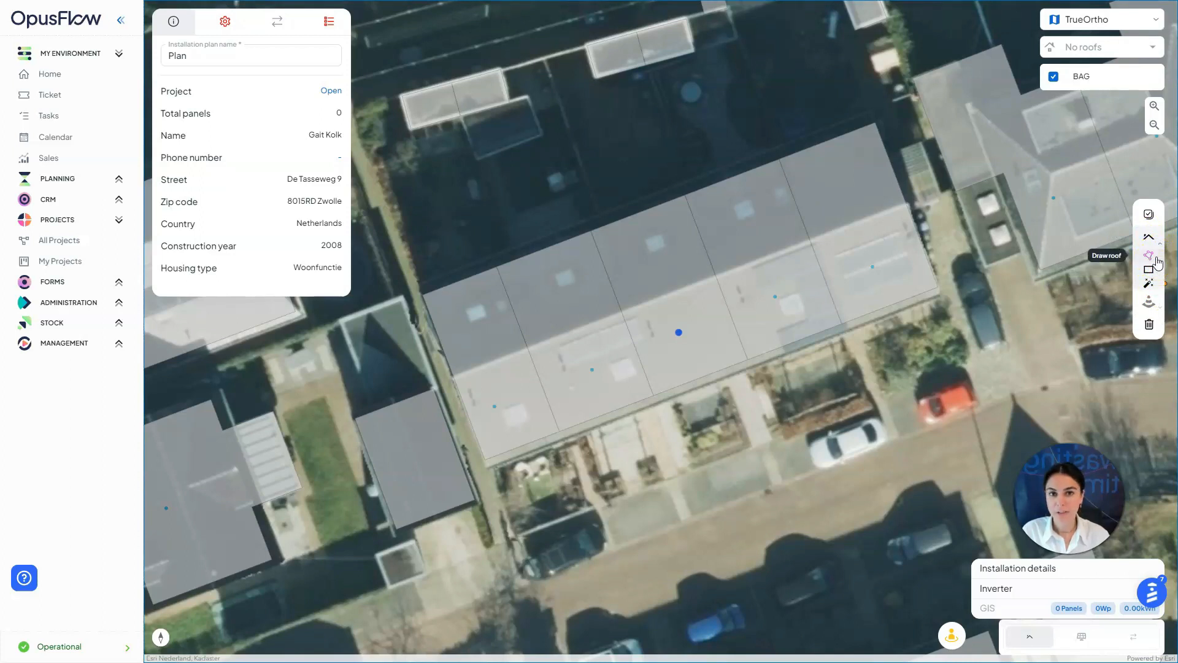
pyautogui.click(1160, 273)
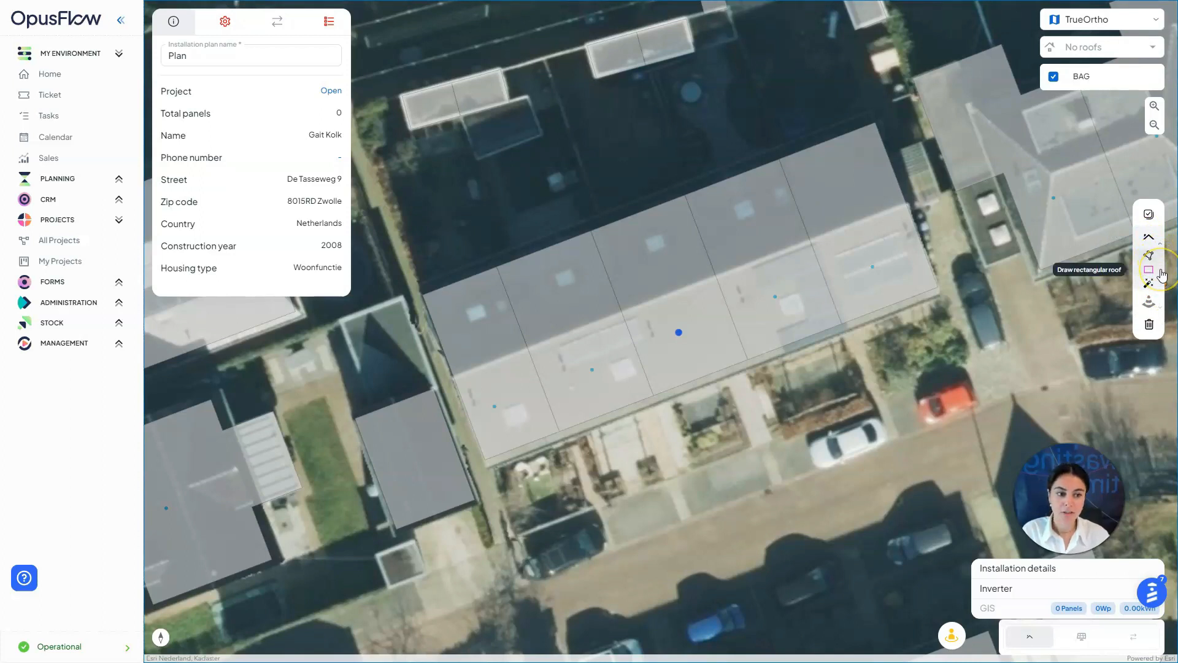
pyautogui.click(1161, 286)
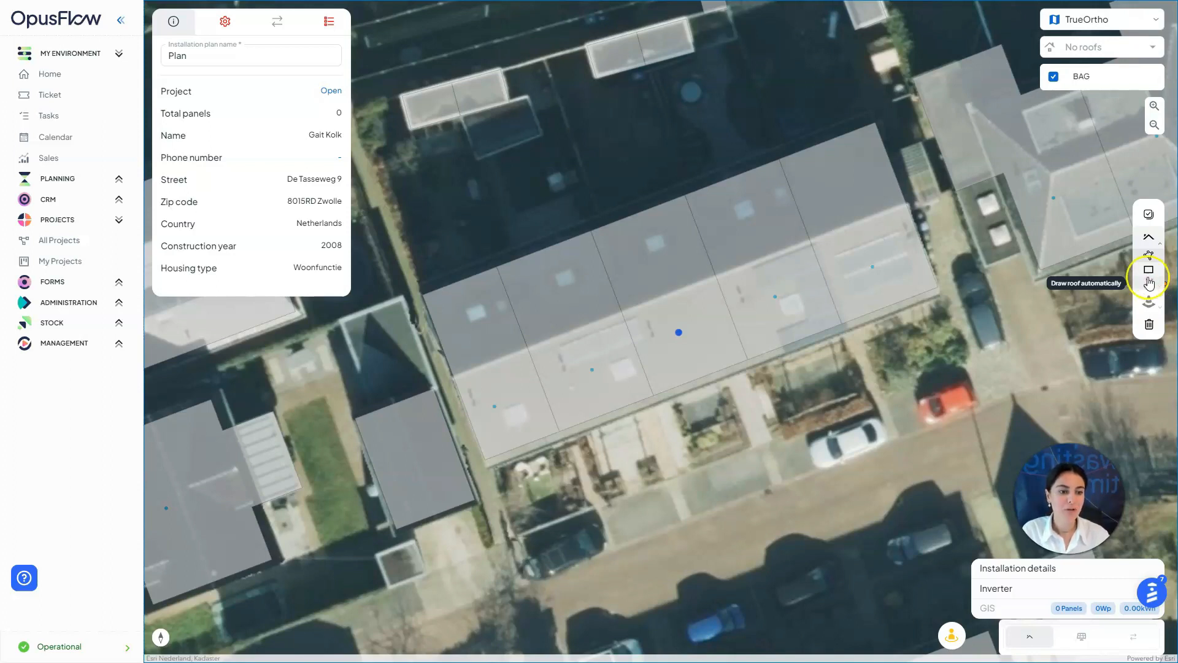
pyautogui.click(1148, 255)
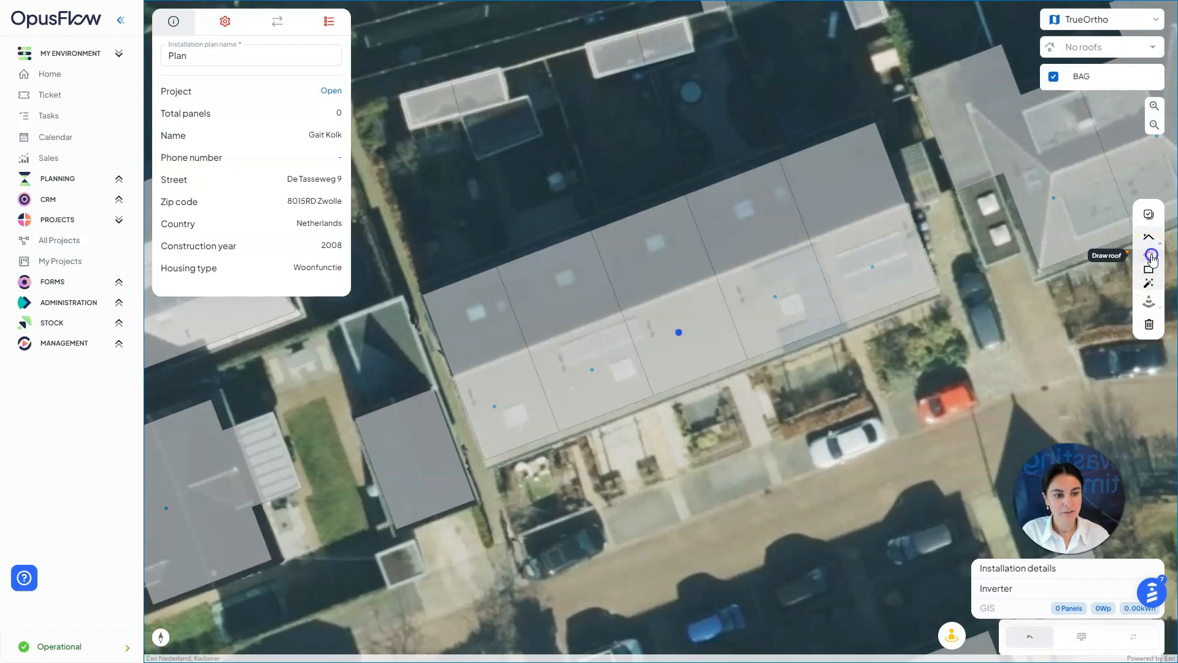
pyautogui.click(623, 315)
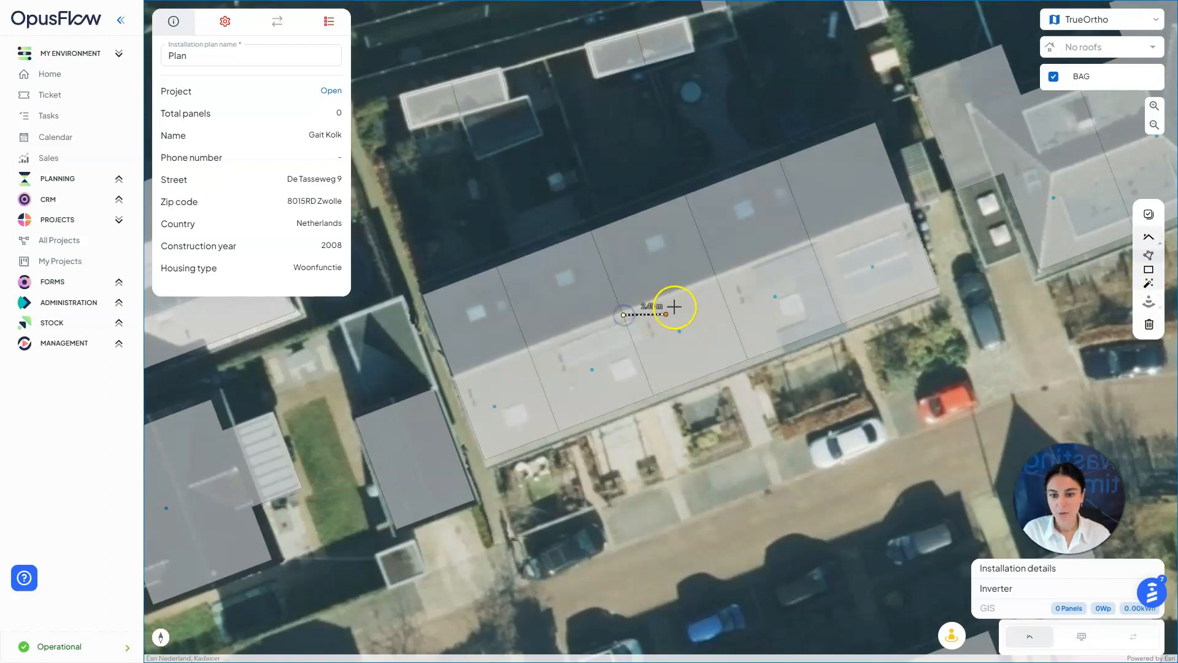
pyautogui.click(716, 279)
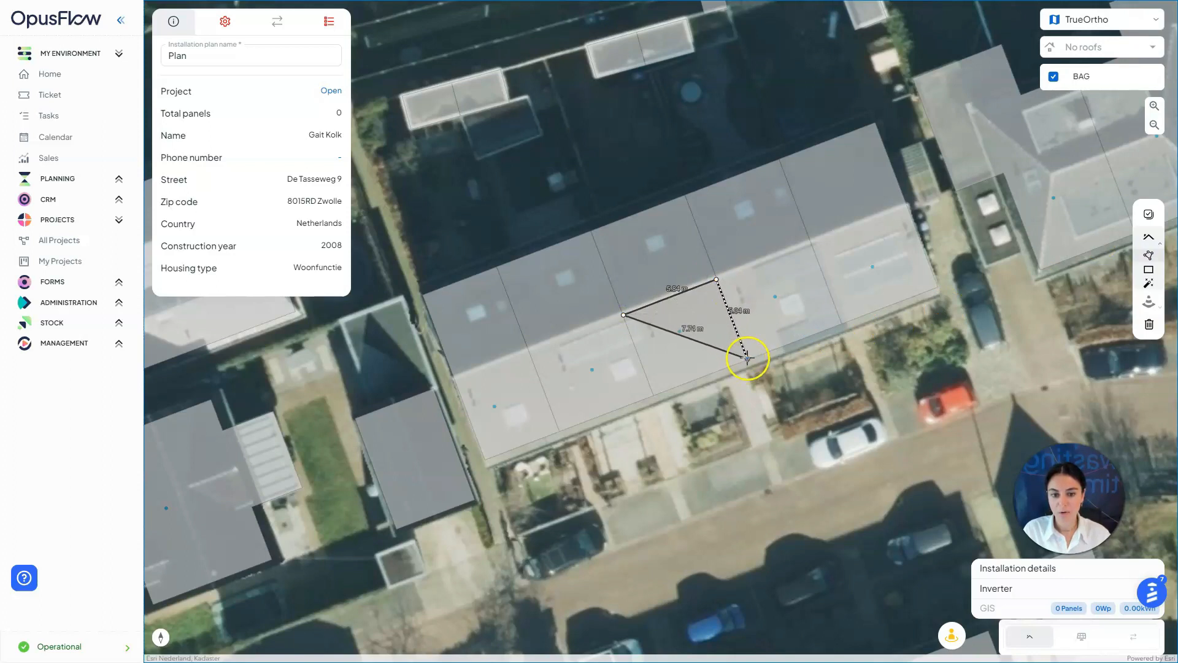
pyautogui.click(748, 357)
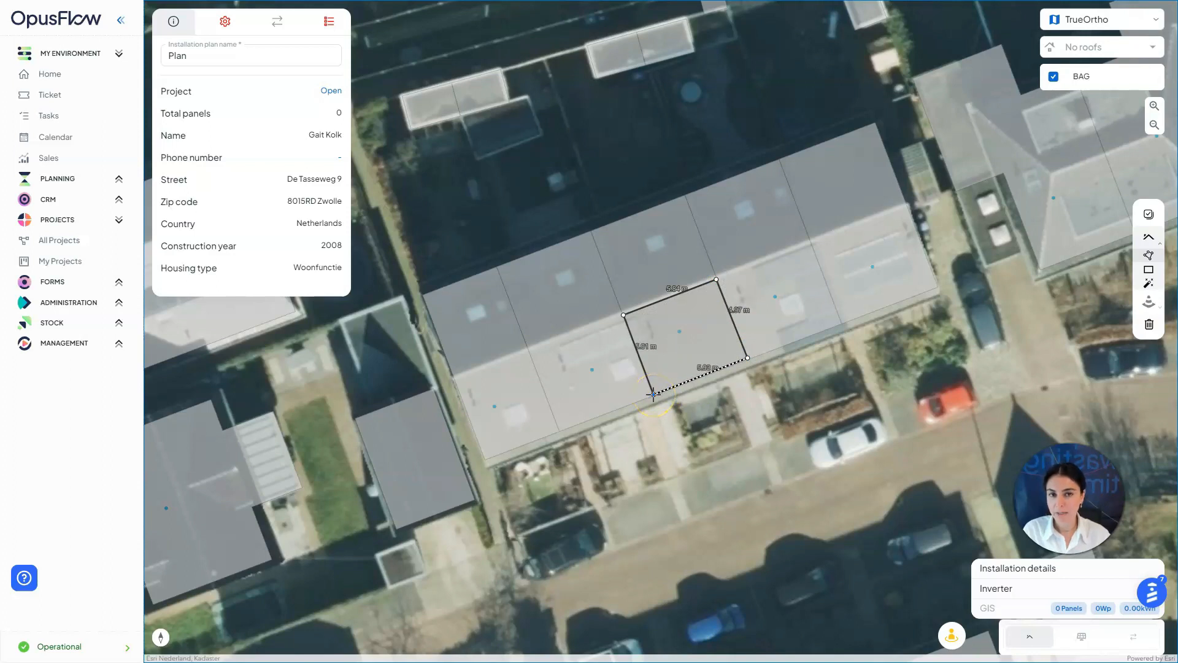
pyautogui.click(653, 394)
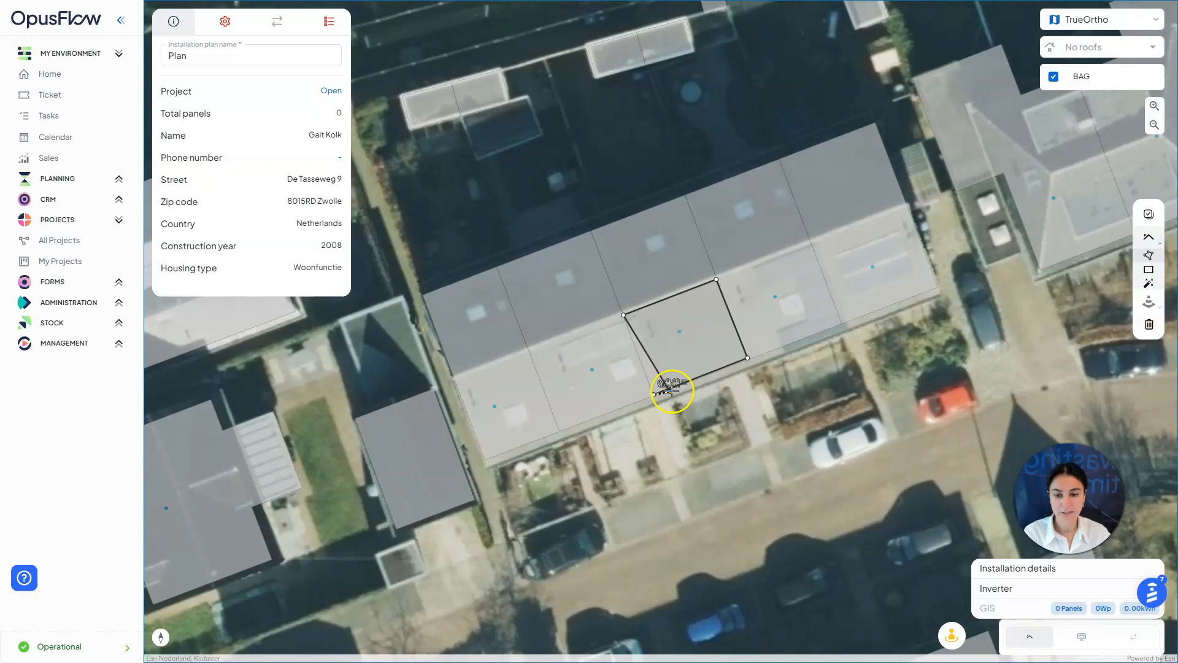
pyautogui.doubleClick(654, 395)
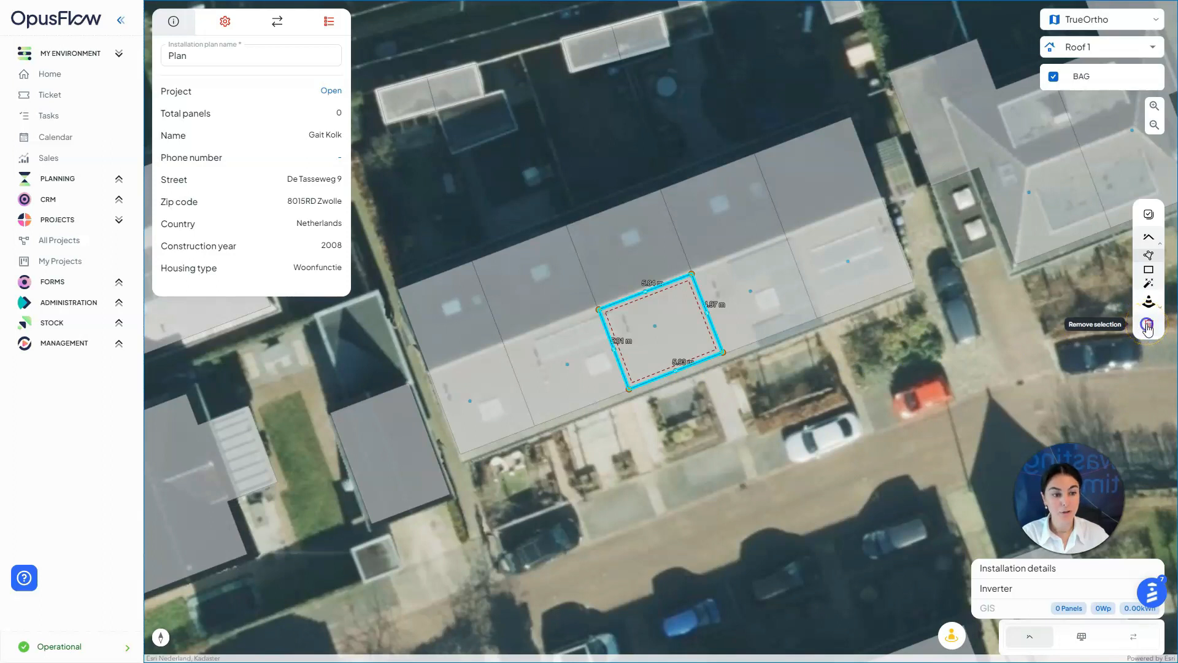
pyautogui.click(1147, 326)
pyautogui.click(1148, 254)
pyautogui.click(623, 339)
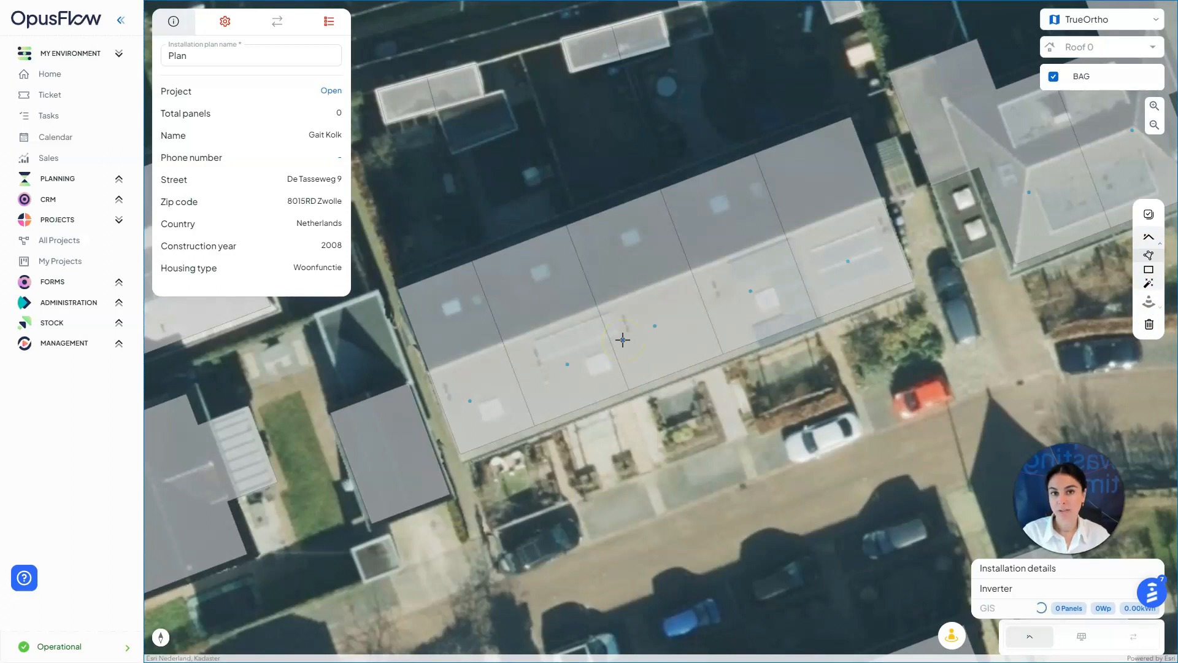
pyautogui.click(600, 309)
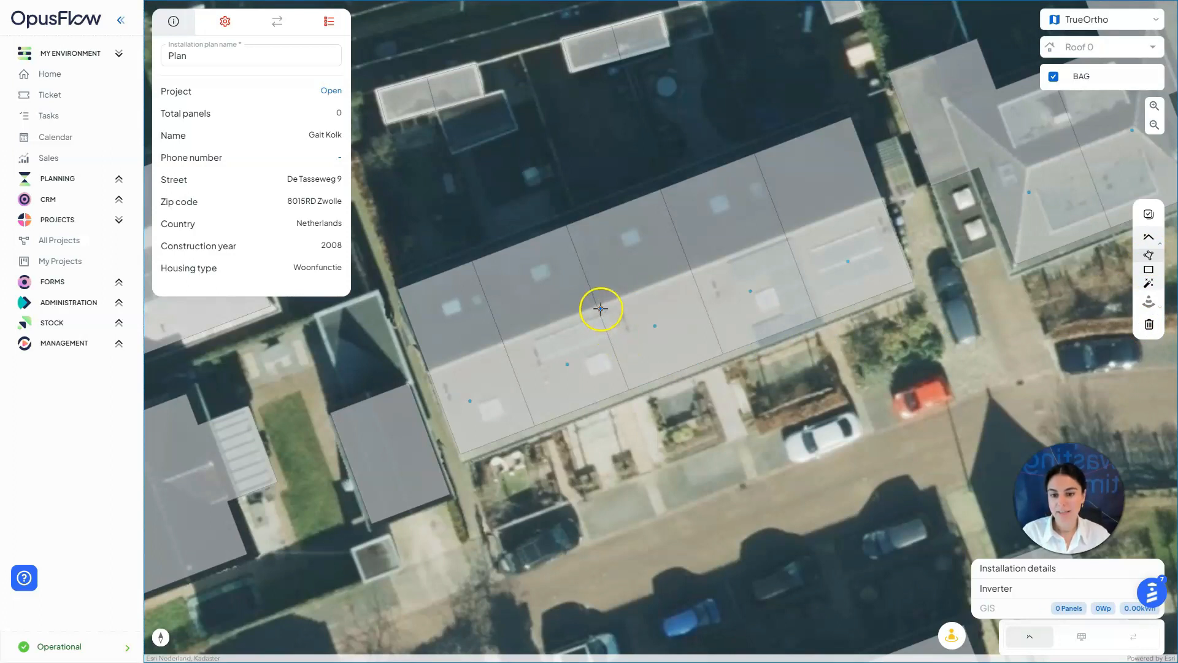
pyautogui.click(691, 273)
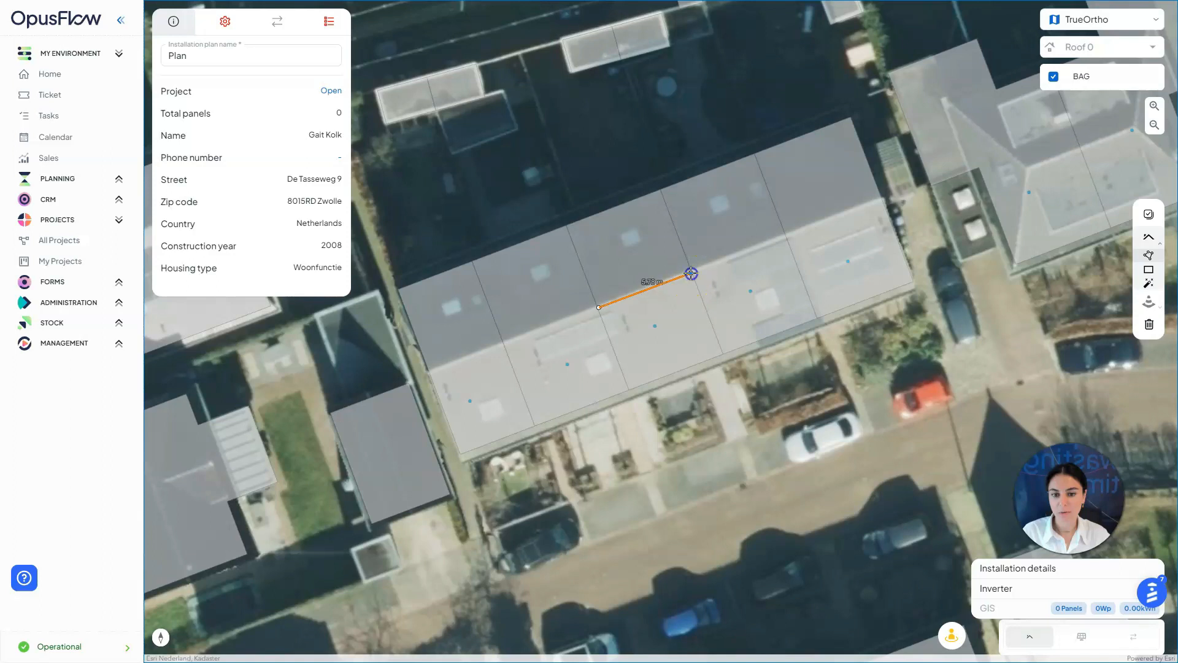
pyautogui.click(721, 352)
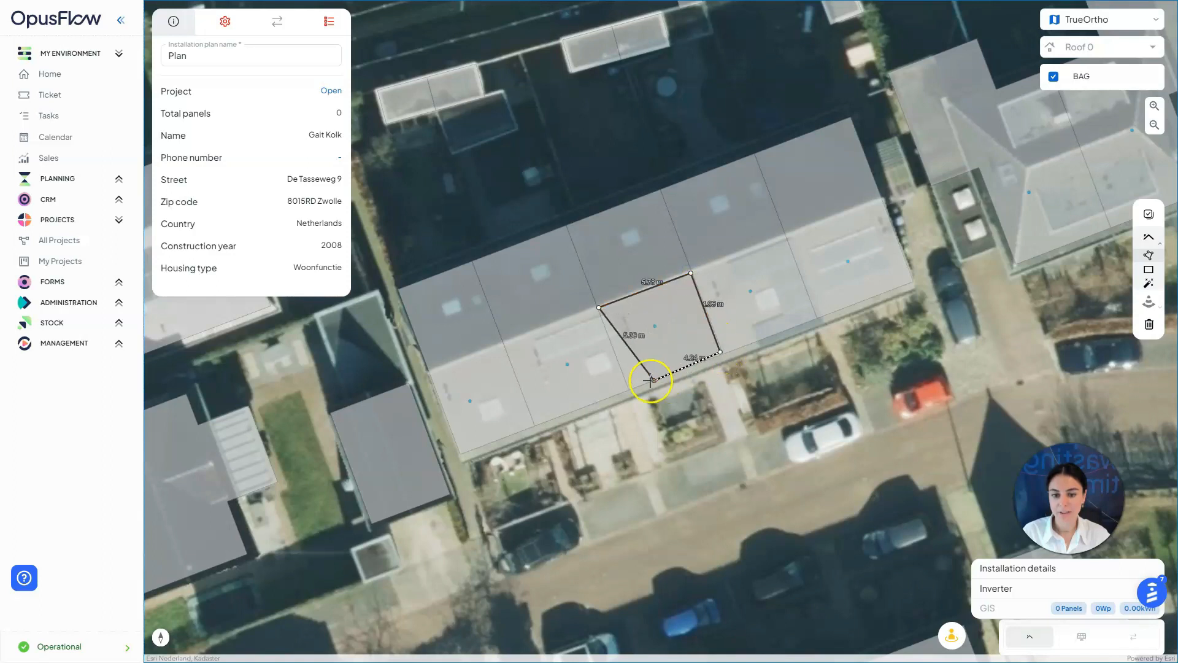
pyautogui.click(630, 385)
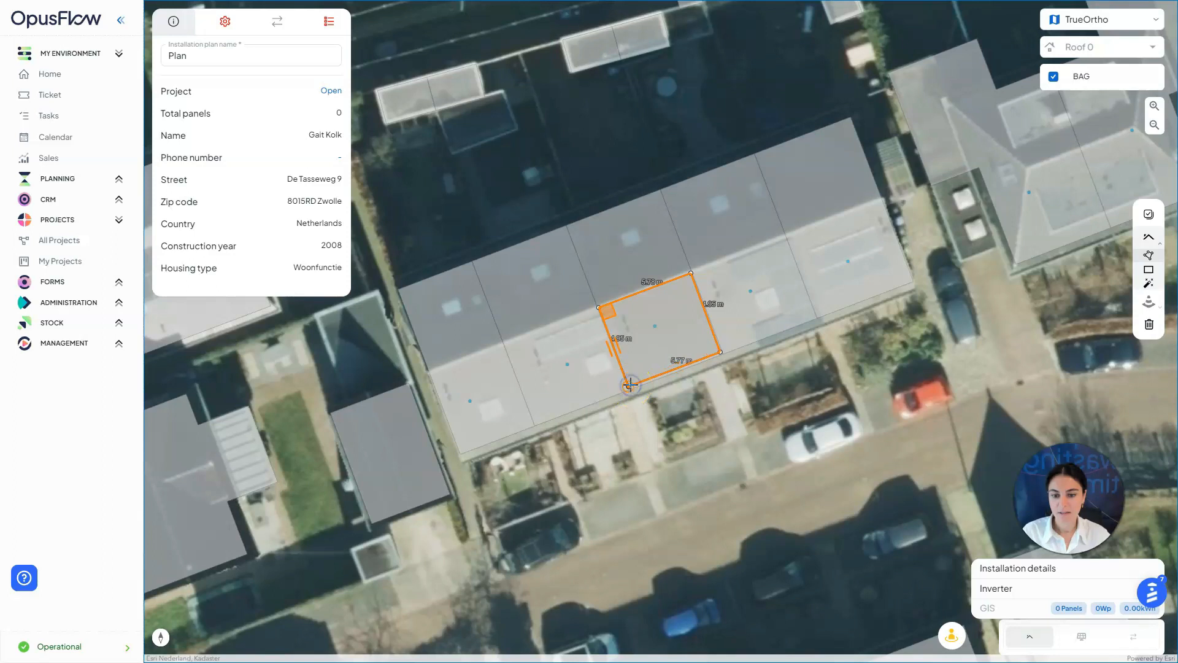
pyautogui.click(620, 386)
pyautogui.click(630, 384)
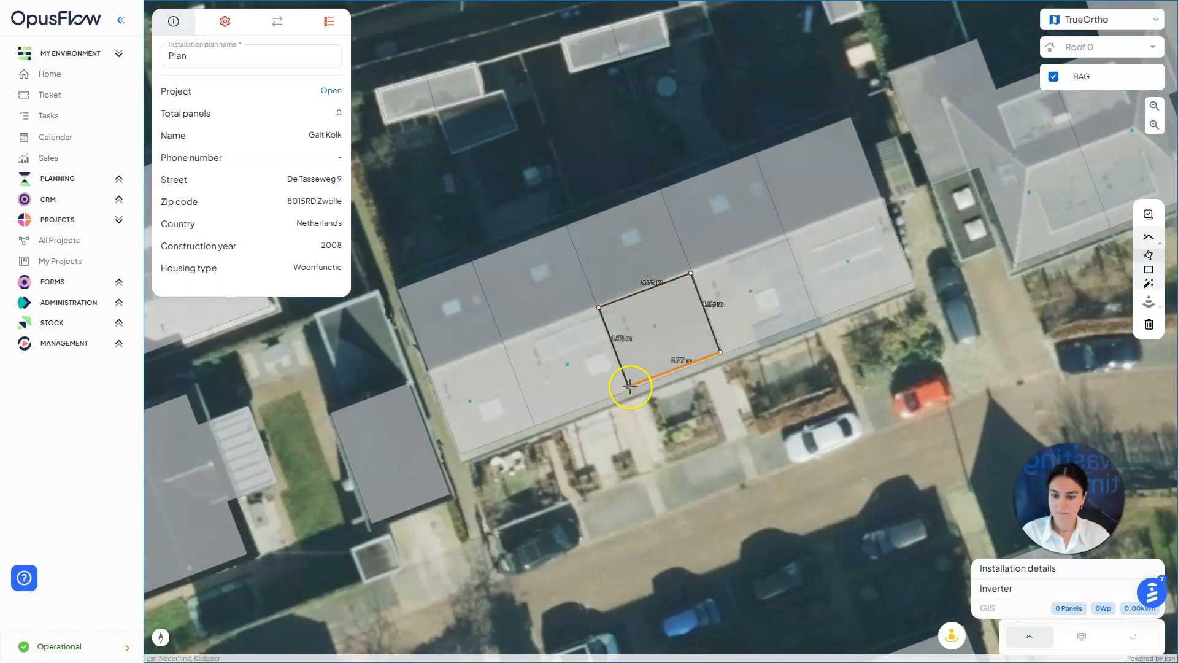
pyautogui.click(625, 384)
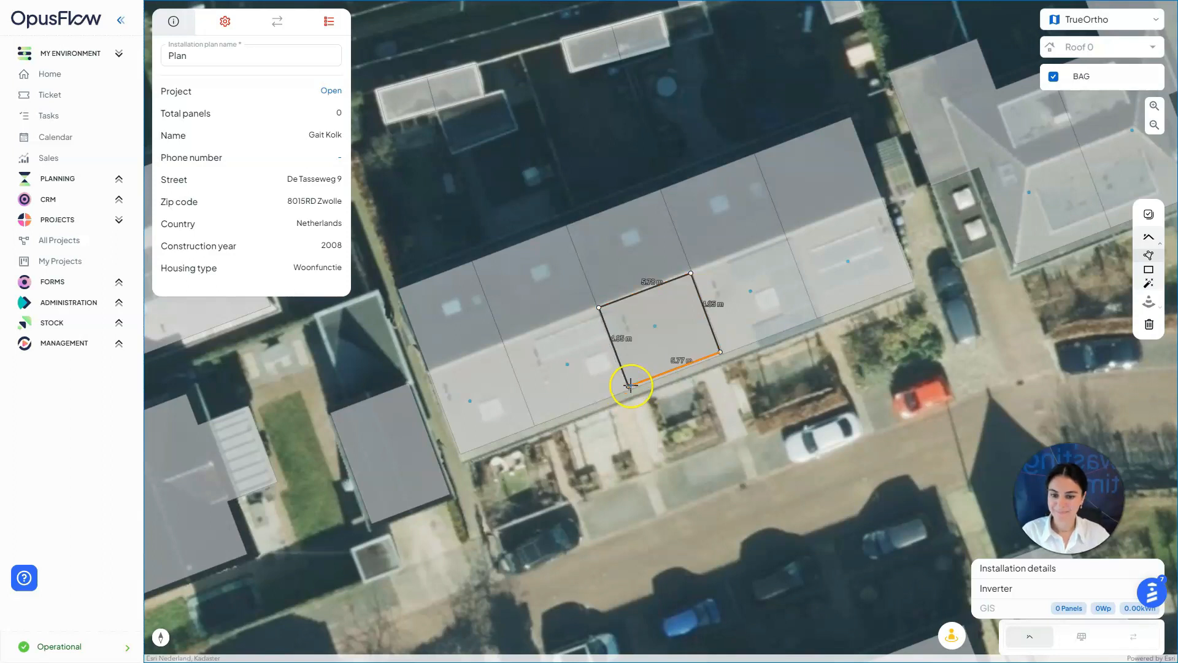
pyautogui.click(628, 384)
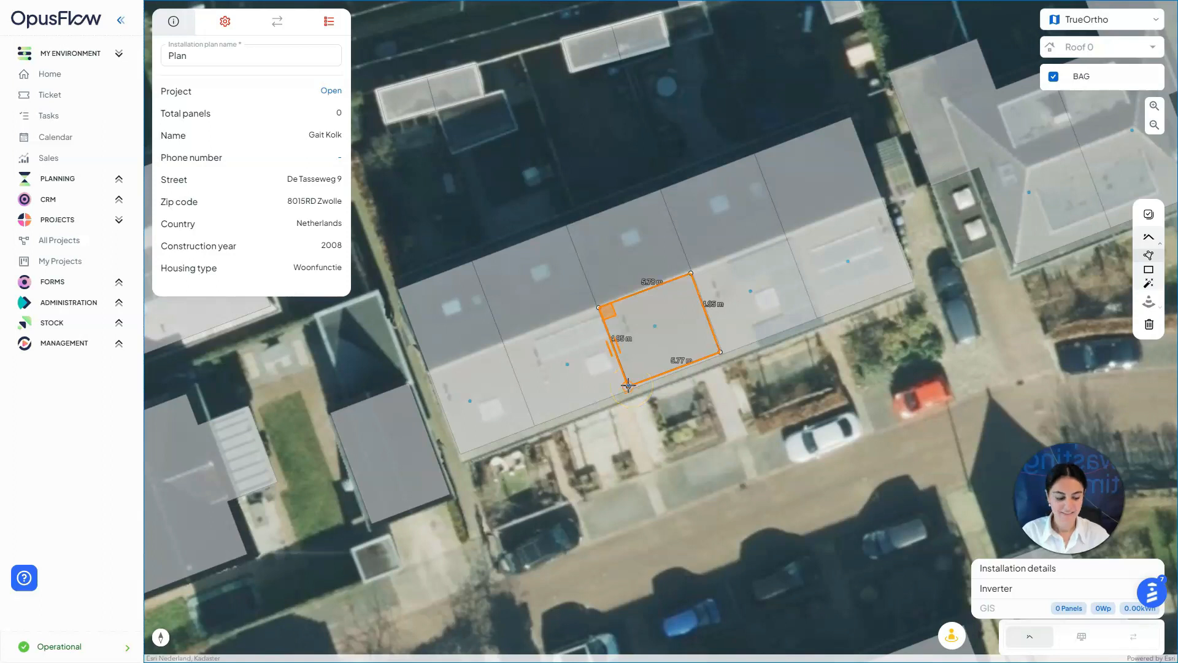
pyautogui.click(1029, 331)
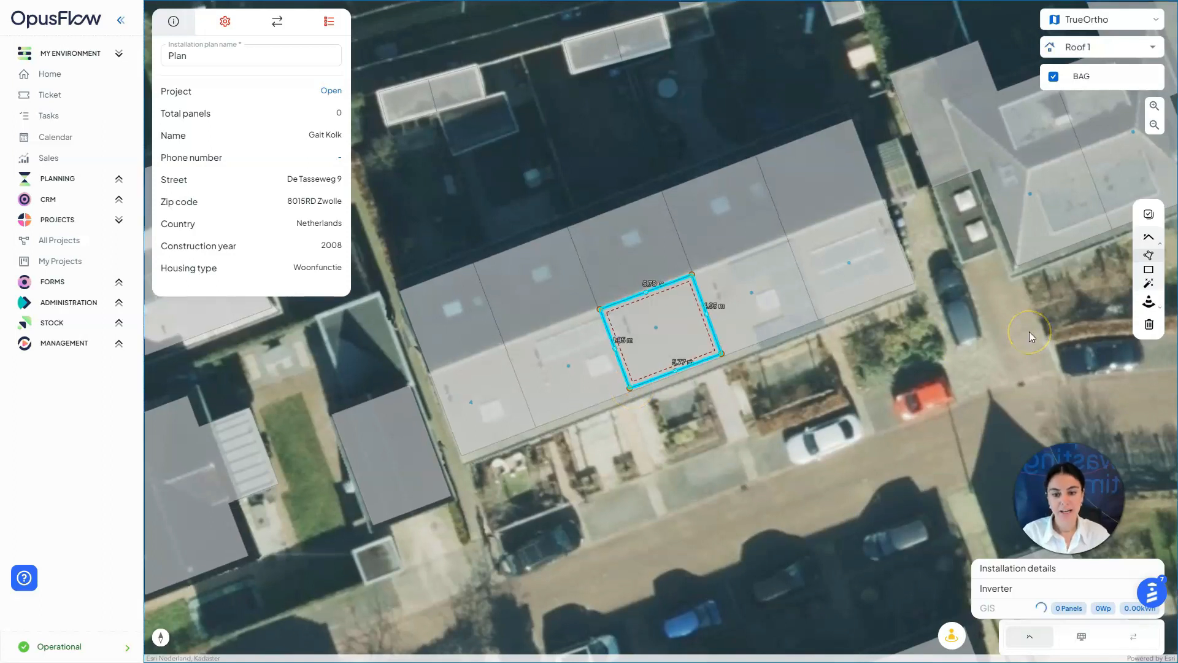
pyautogui.click(1080, 346)
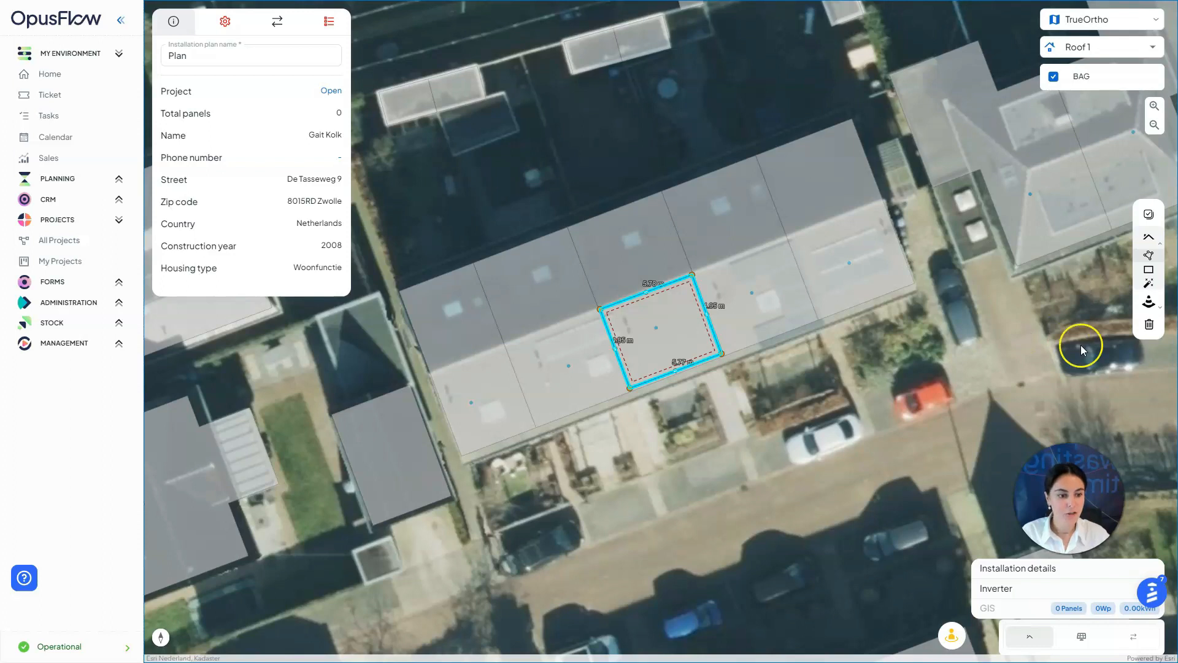
pyautogui.click(1149, 323)
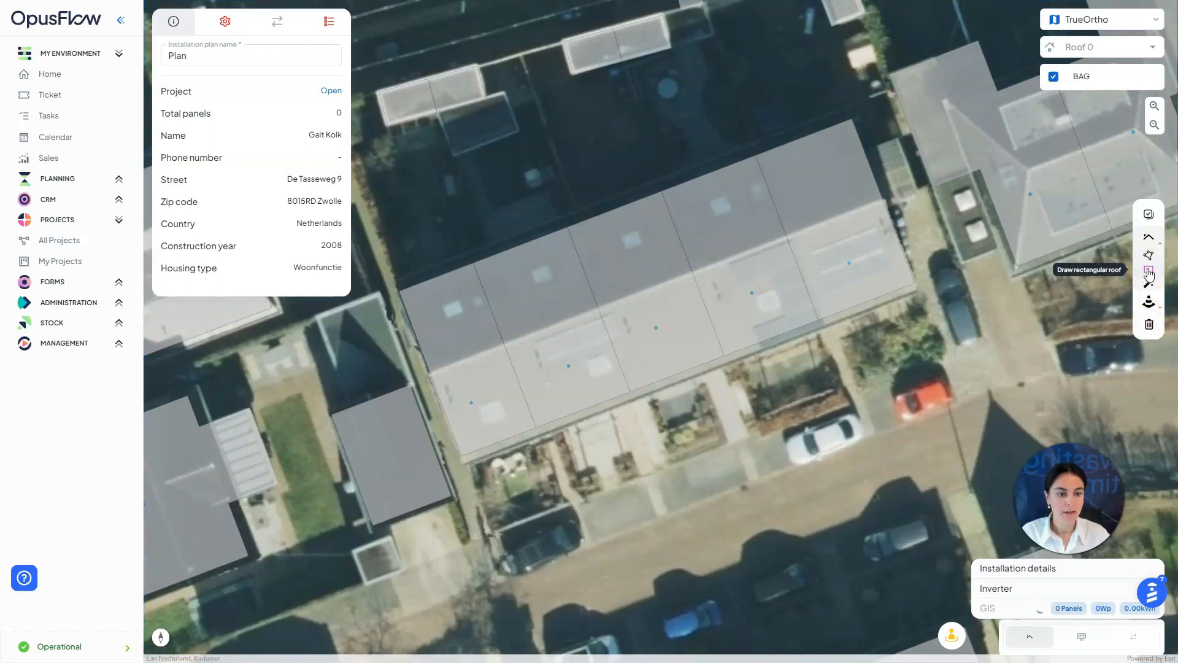
# Draw a rectangular roof over the house, reshape its edges, then delete it
pyautogui.click(1149, 272)
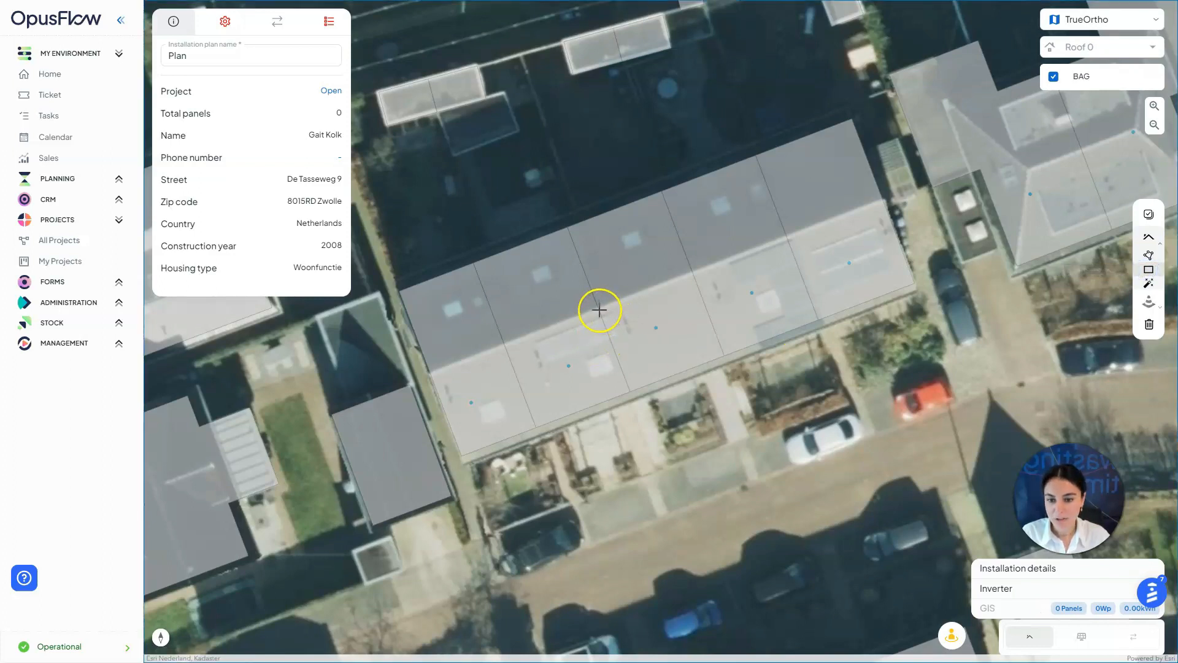
pyautogui.moveTo(951, 276); pyautogui.dragTo(990, 390, button='right')
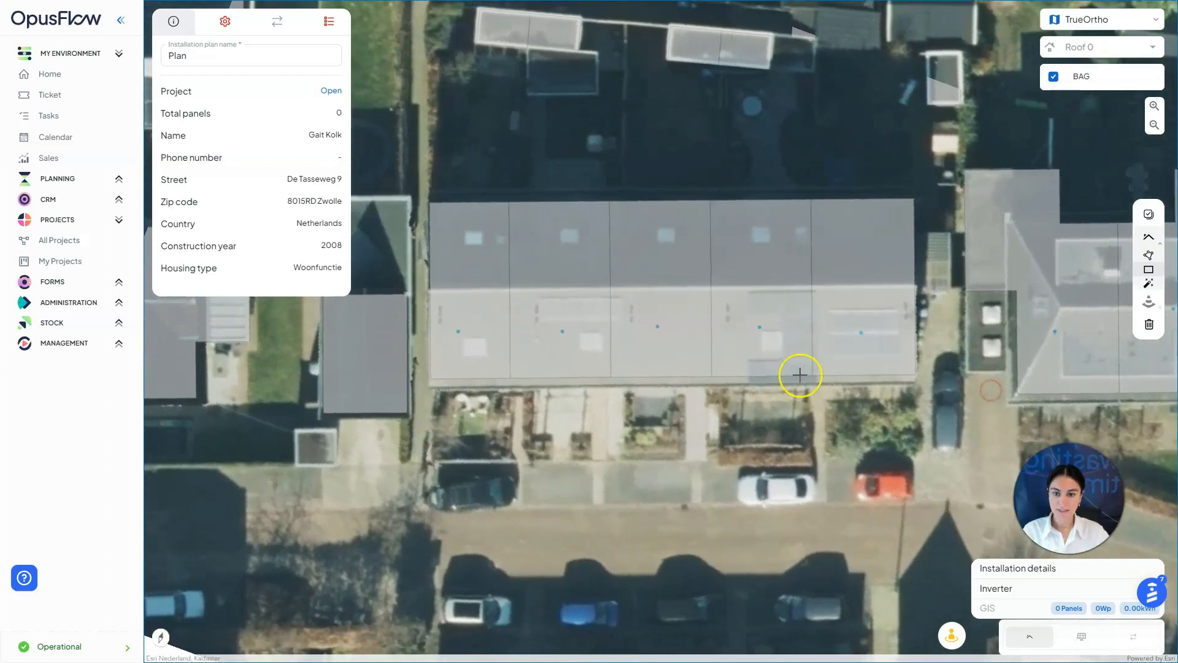
pyautogui.click(610, 290)
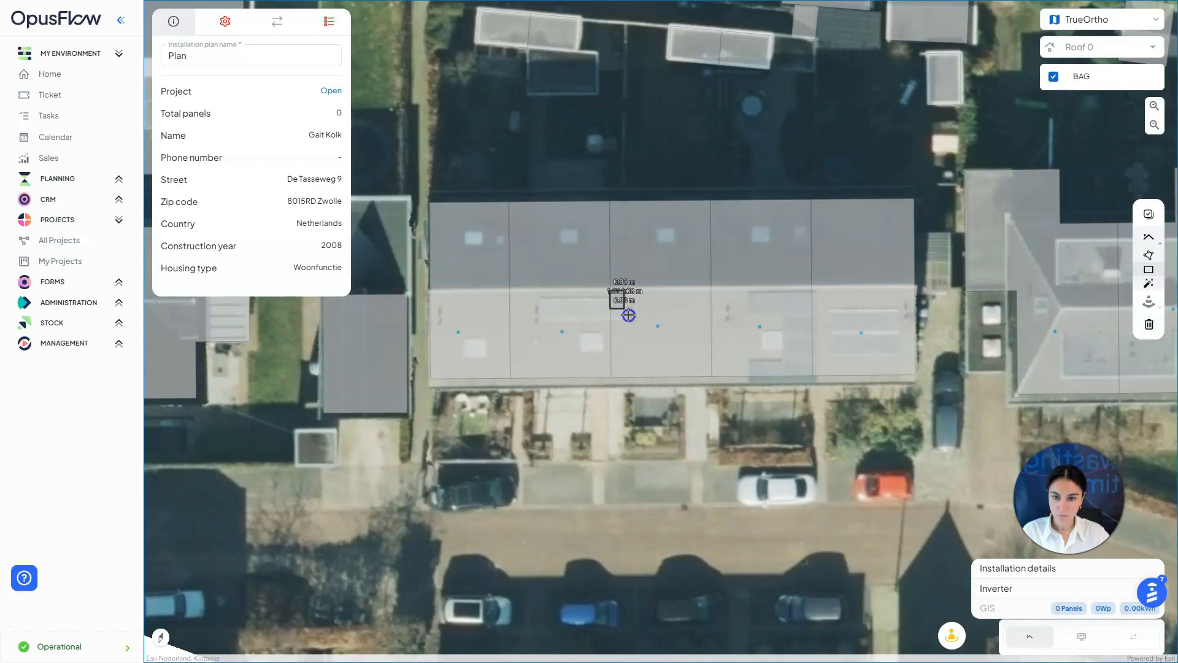
pyautogui.click(711, 376)
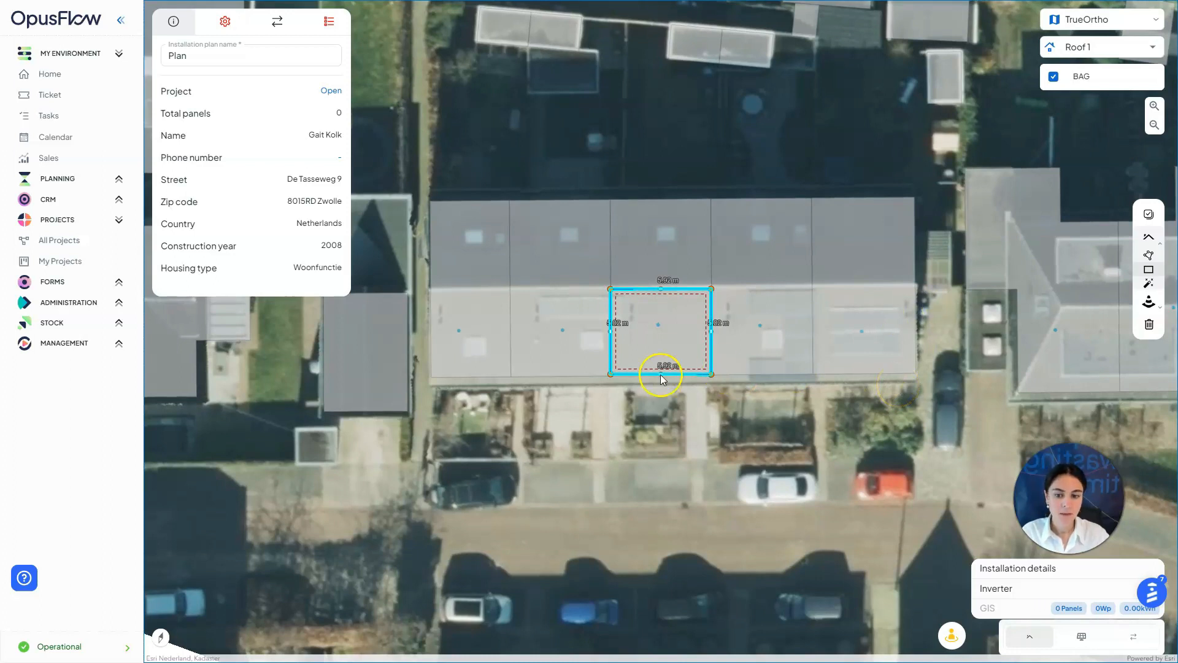
pyautogui.moveTo(710, 332); pyautogui.dragTo(711, 330)
pyautogui.moveTo(711, 288); pyautogui.dragTo(661, 288)
pyautogui.moveTo(712, 331); pyautogui.dragTo(710, 330)
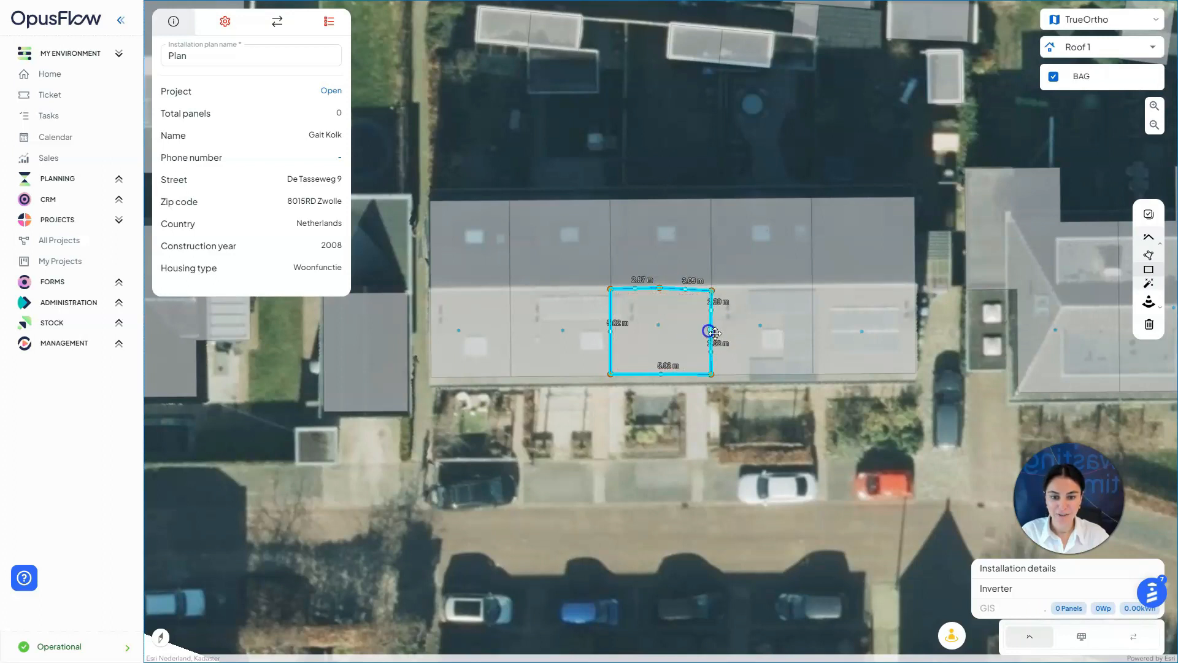
pyautogui.click(1149, 325)
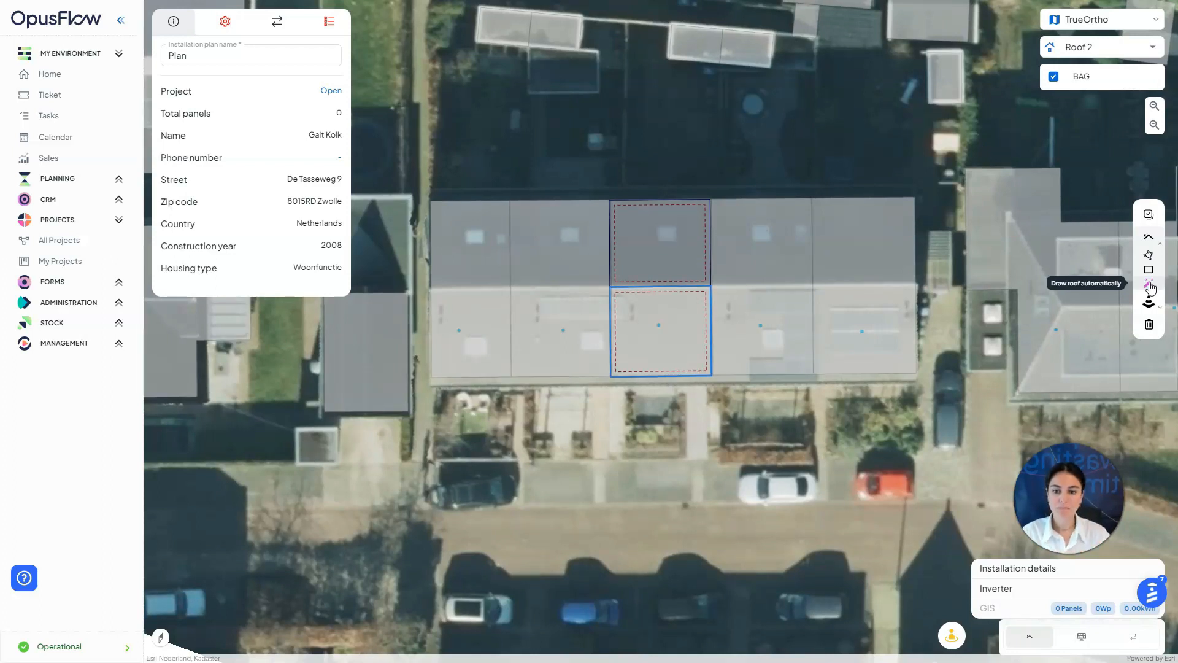
# Delete the existing Roof 2 and Roof 1 outlines
pyautogui.click(1150, 325)
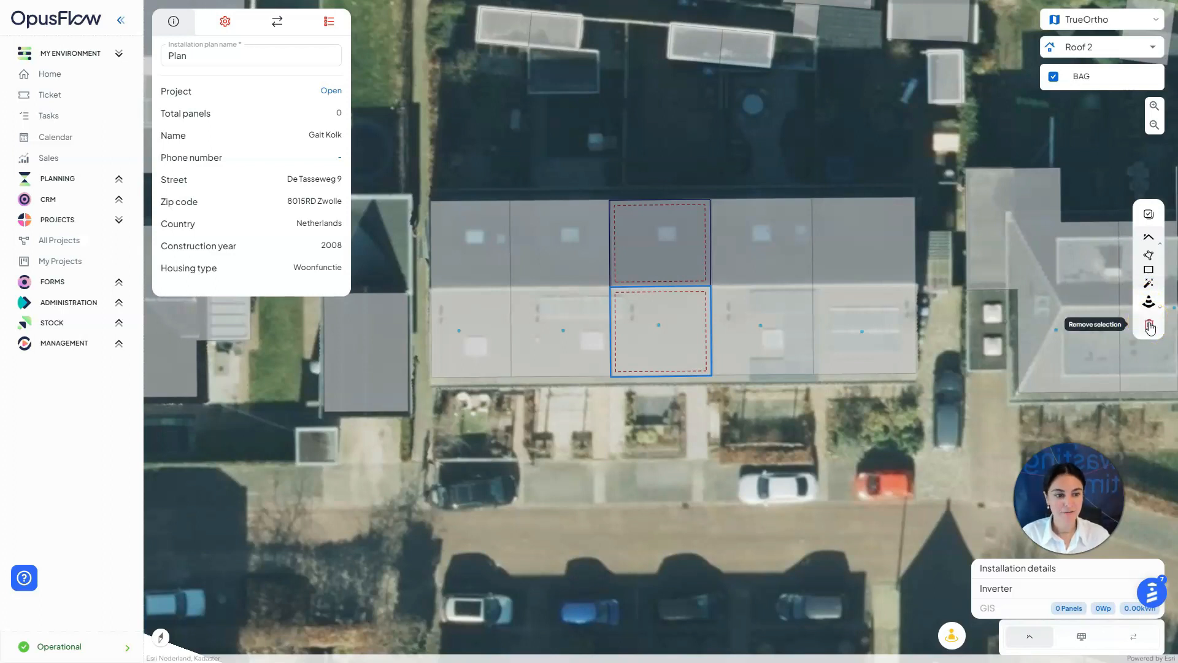
pyautogui.click(1149, 326)
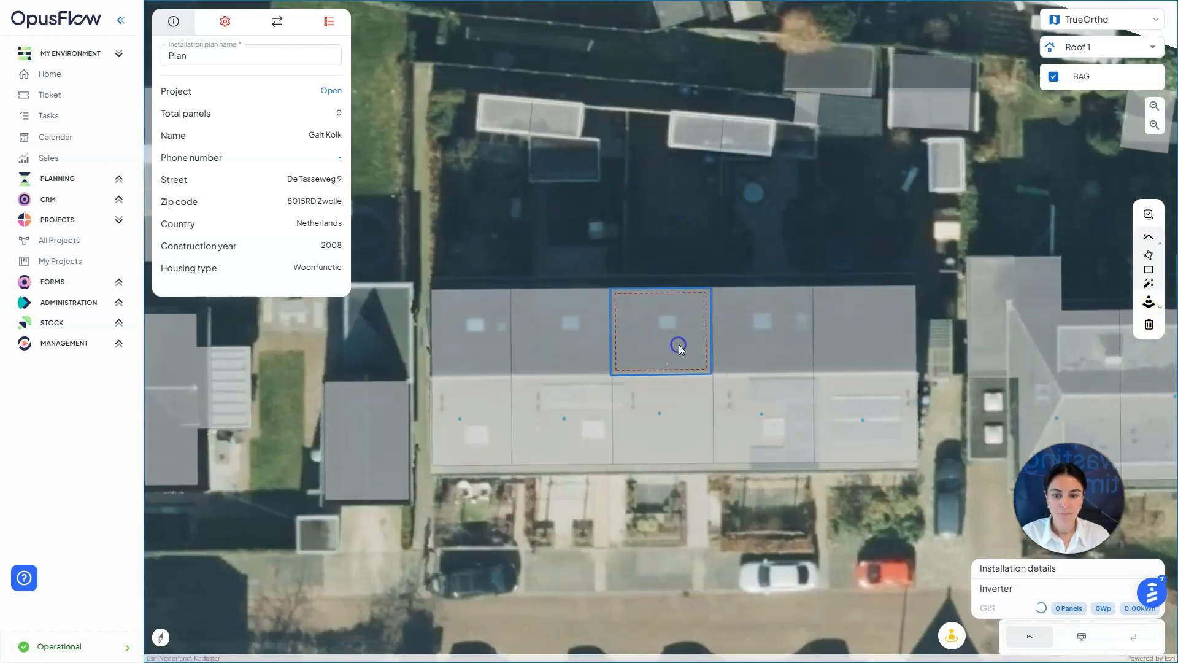
pyautogui.click(678, 339)
pyautogui.click(1149, 324)
# Trace a four-corner roof (5.78 m by 4.84 m) over the front section as Roof 1
pyautogui.click(1150, 255)
pyautogui.moveTo(662, 482)
pyautogui.mouseDown(button='right')
pyautogui.moveTo(650, 477)
pyautogui.moveTo(665, 494)
pyautogui.mouseUp(button='right')
pyautogui.click(613, 381)
pyautogui.click(711, 378)
pyautogui.click(712, 444)
pyautogui.click(715, 460)
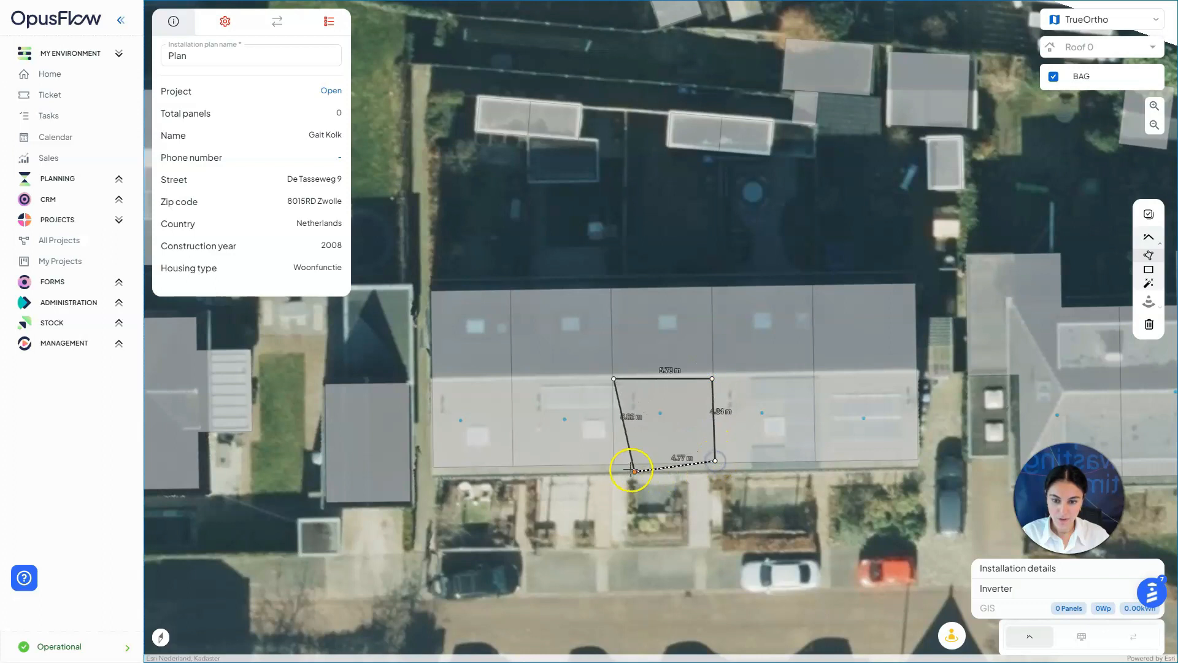
pyautogui.click(618, 464)
pyautogui.click(626, 470)
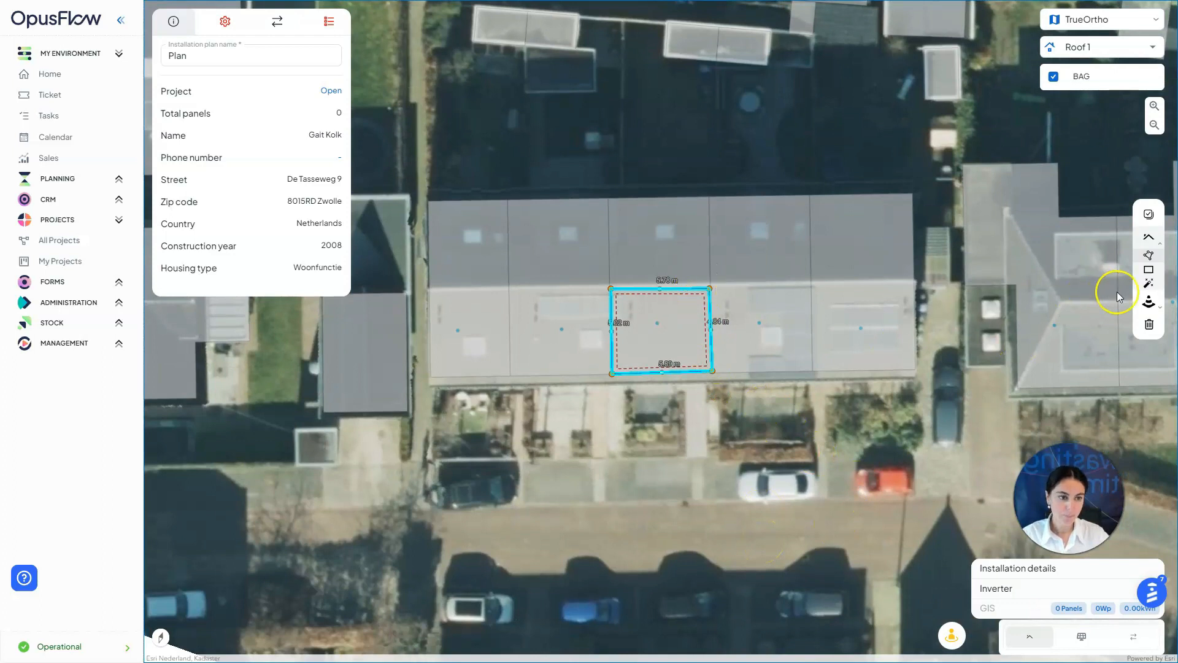
# Draw a small rectangular obstacle in Roof 1's top-left corner
pyautogui.click(1151, 303)
pyautogui.click(1141, 329)
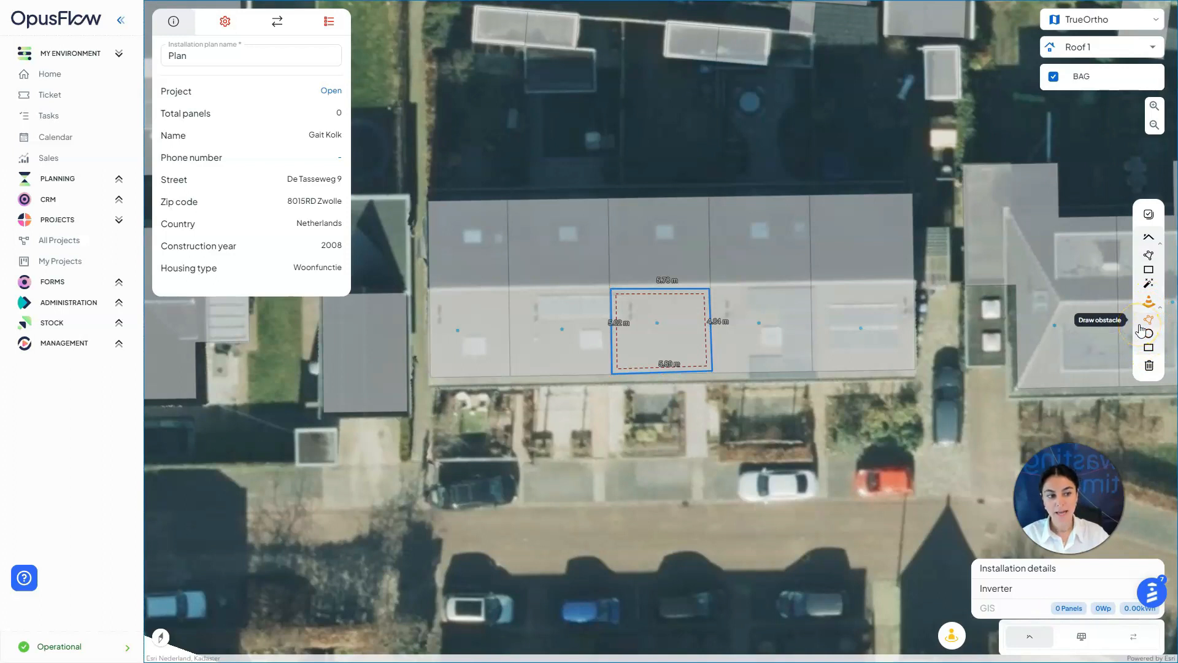
pyautogui.click(1146, 350)
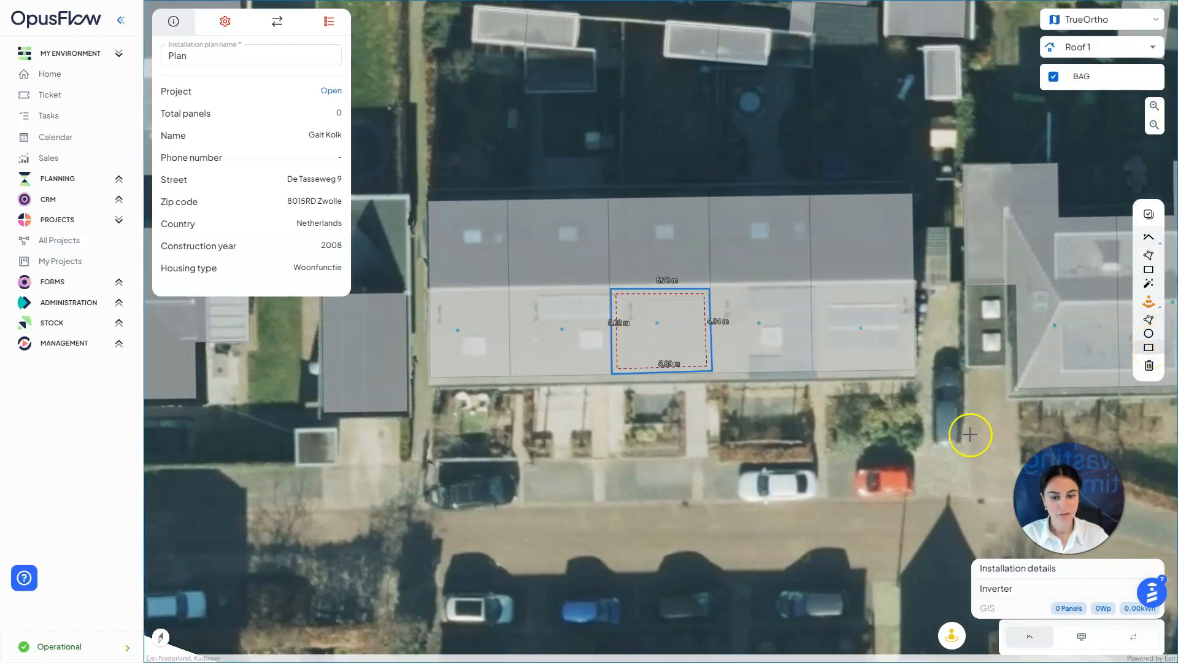
pyautogui.click(617, 301)
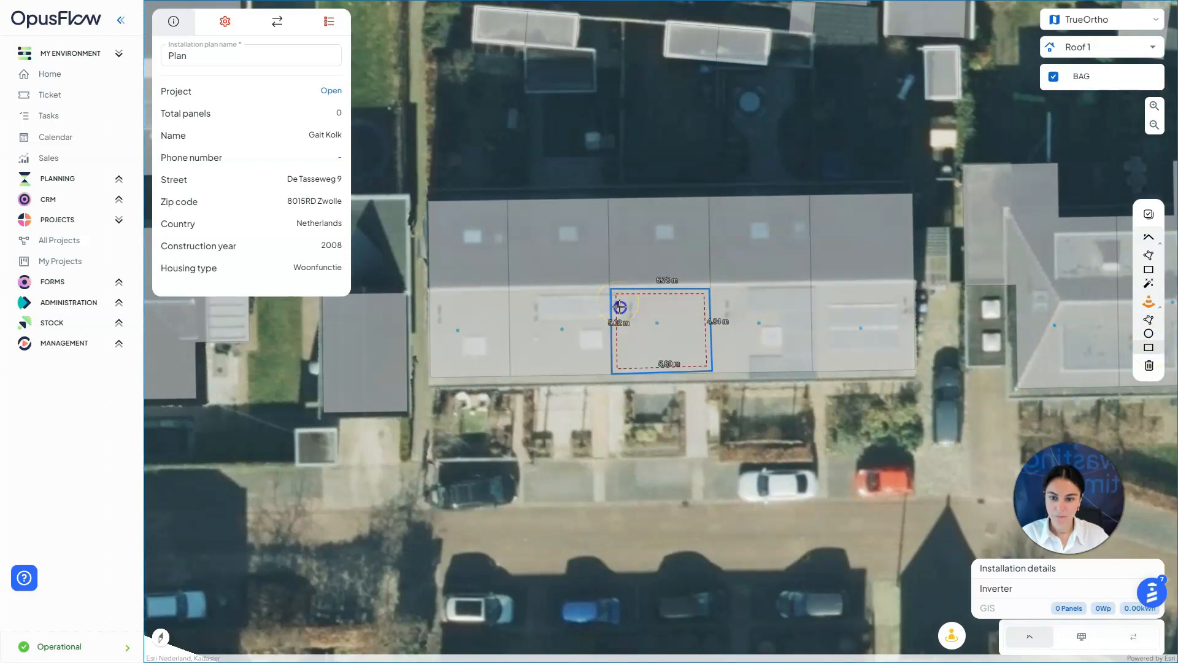
pyautogui.click(630, 319)
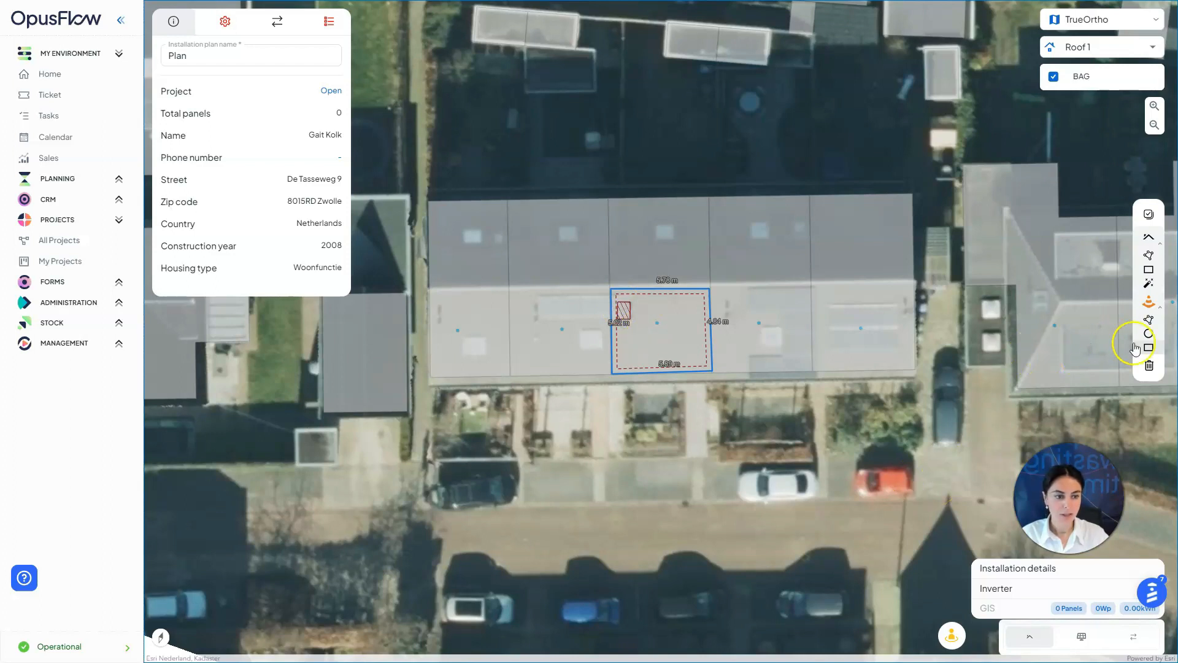
pyautogui.moveTo(869, 323); pyautogui.dragTo(883, 328)
pyautogui.moveTo(755, 268); pyautogui.dragTo(854, 310)
pyautogui.moveTo(668, 244)
pyautogui.mouseDown()
pyautogui.moveTo(734, 257)
pyautogui.moveTo(701, 271)
pyautogui.mouseUp()
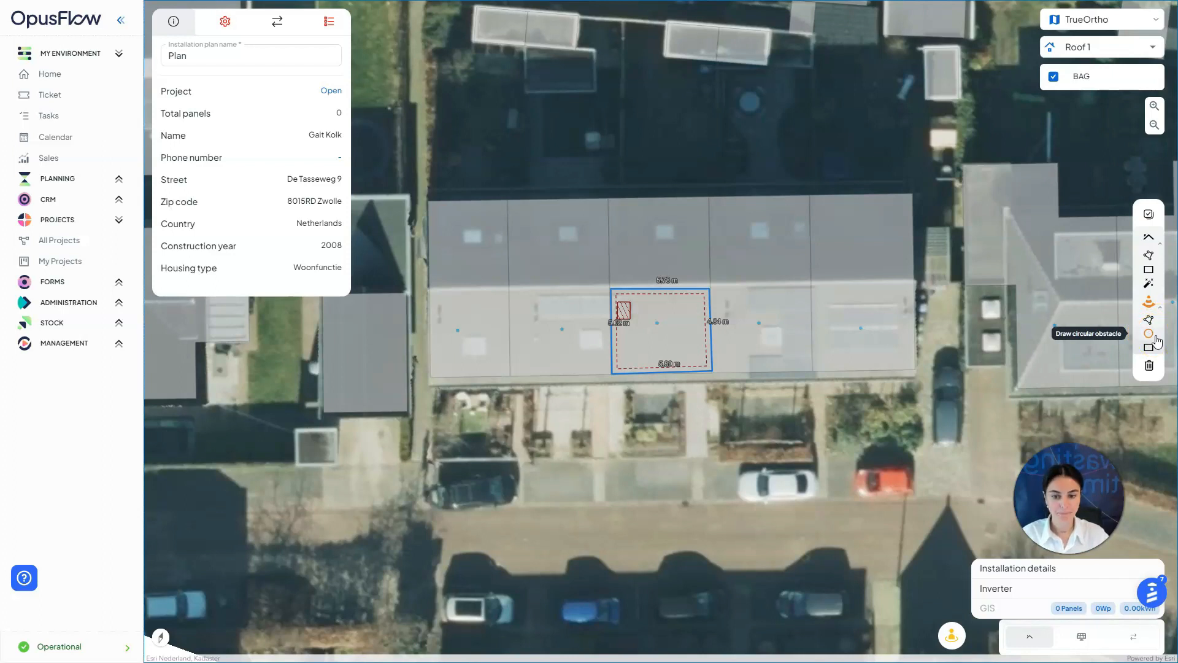
pyautogui.click(1156, 340)
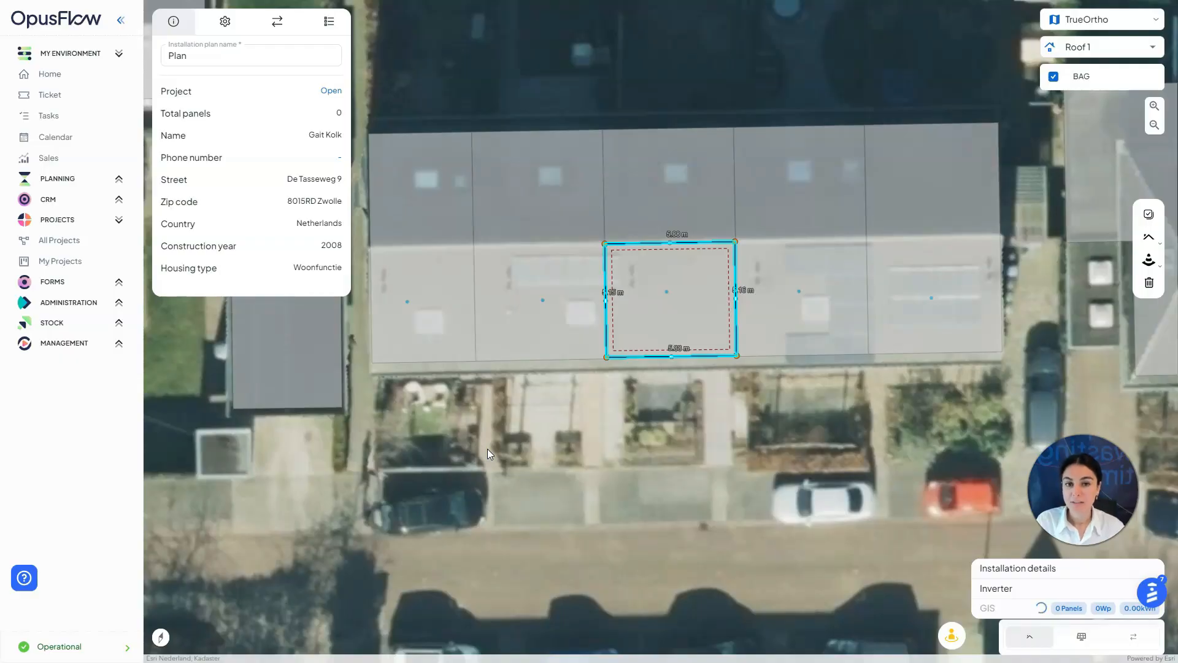
# Set Roof 1's substructure to Esdec, keep the LONGi Hi-MO 5 panel and check its info
pyautogui.click(219, 23)
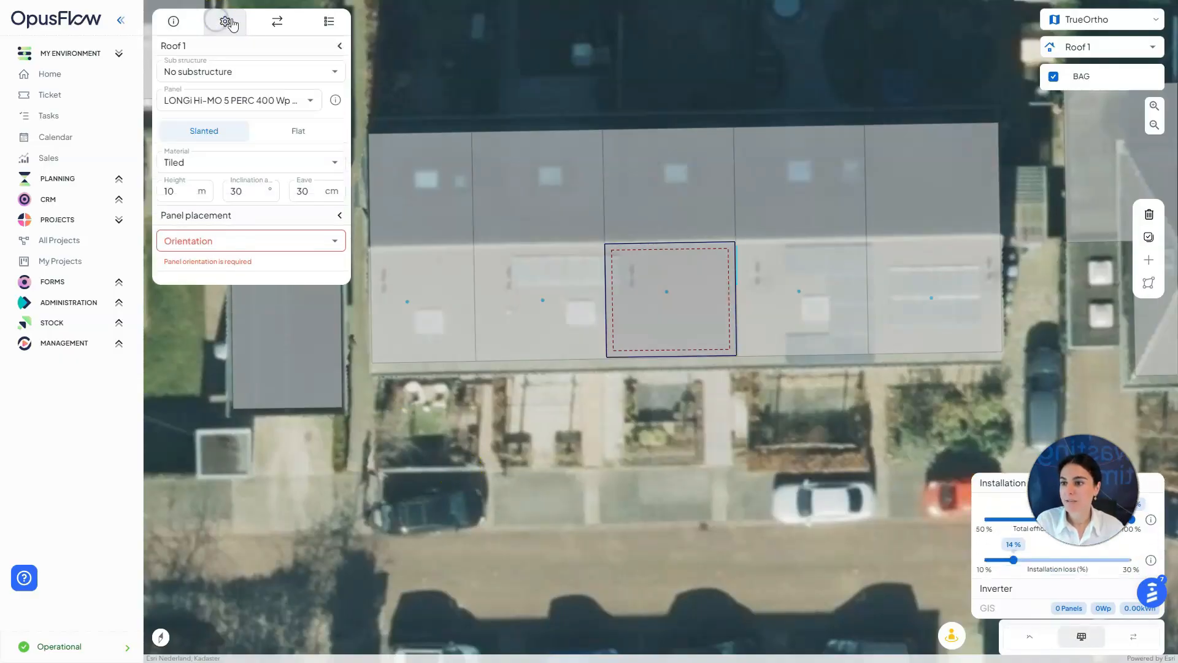
pyautogui.click(288, 66)
pyautogui.click(287, 134)
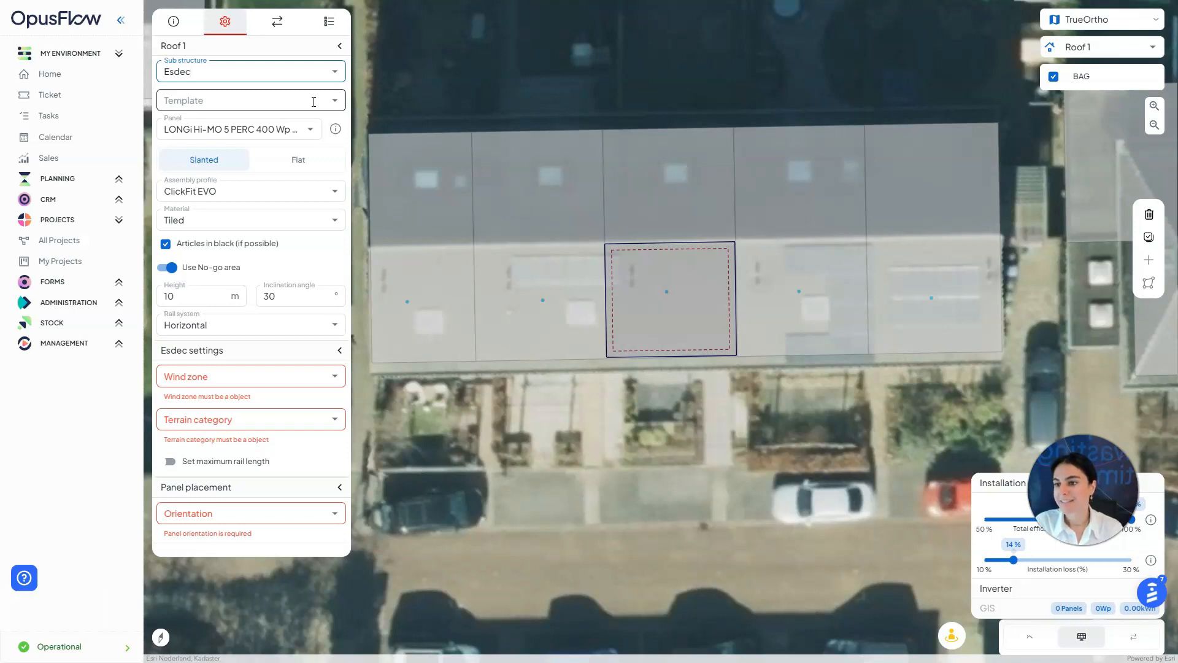
pyautogui.click(305, 128)
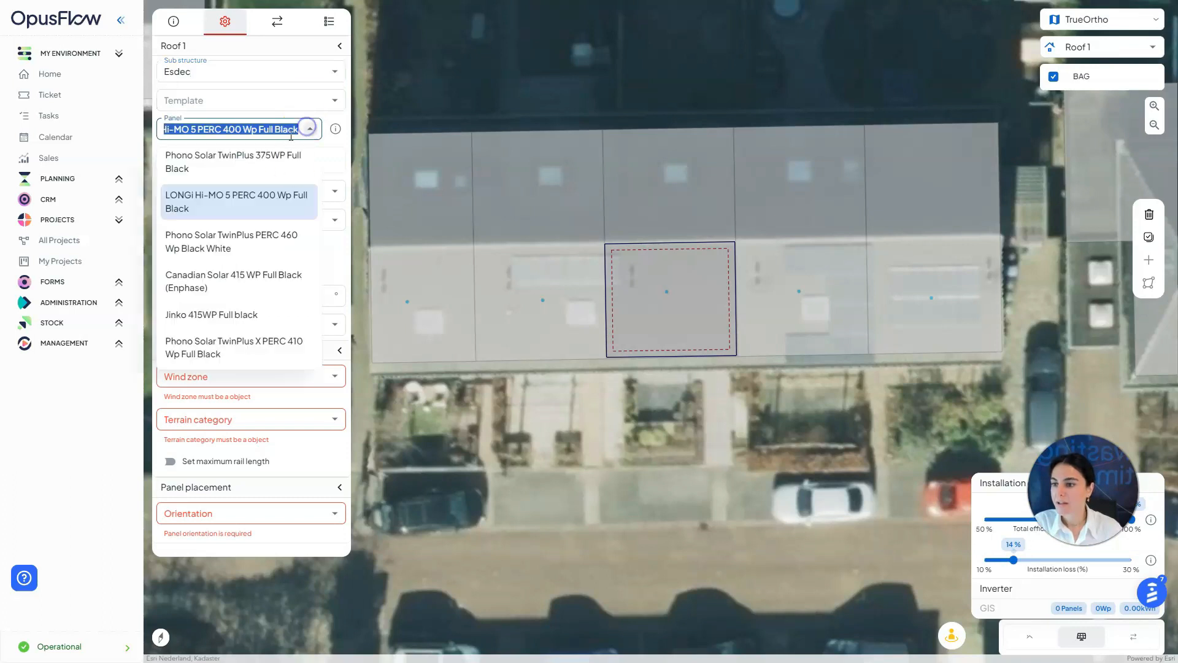
pyautogui.click(205, 206)
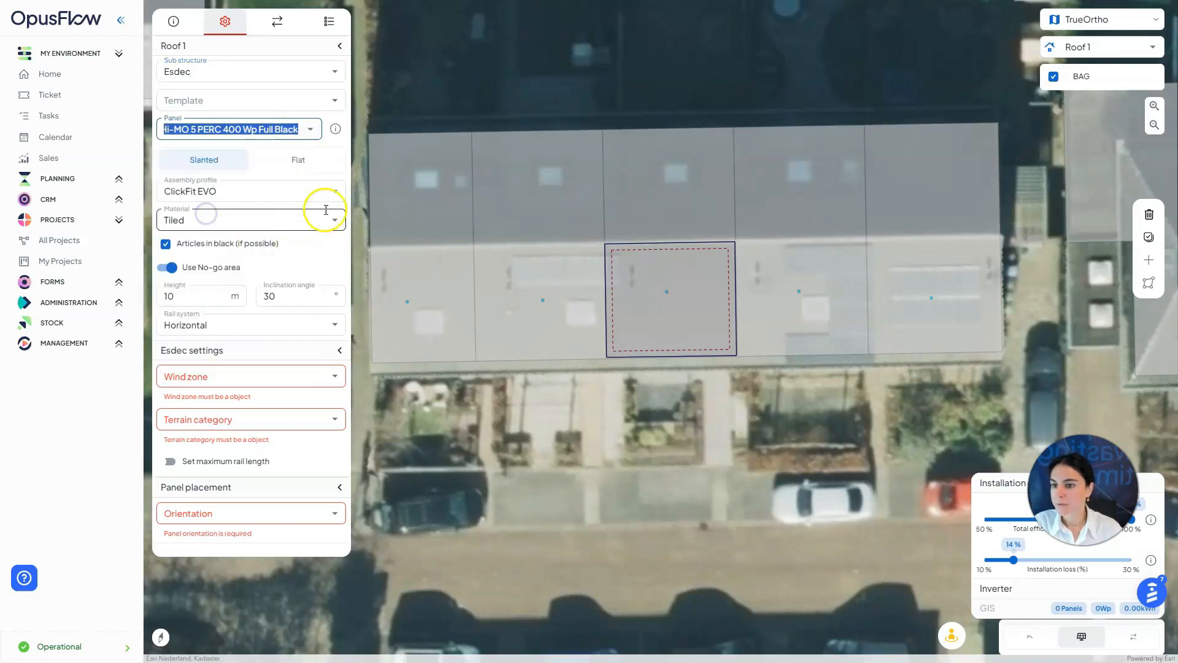
pyautogui.click(335, 131)
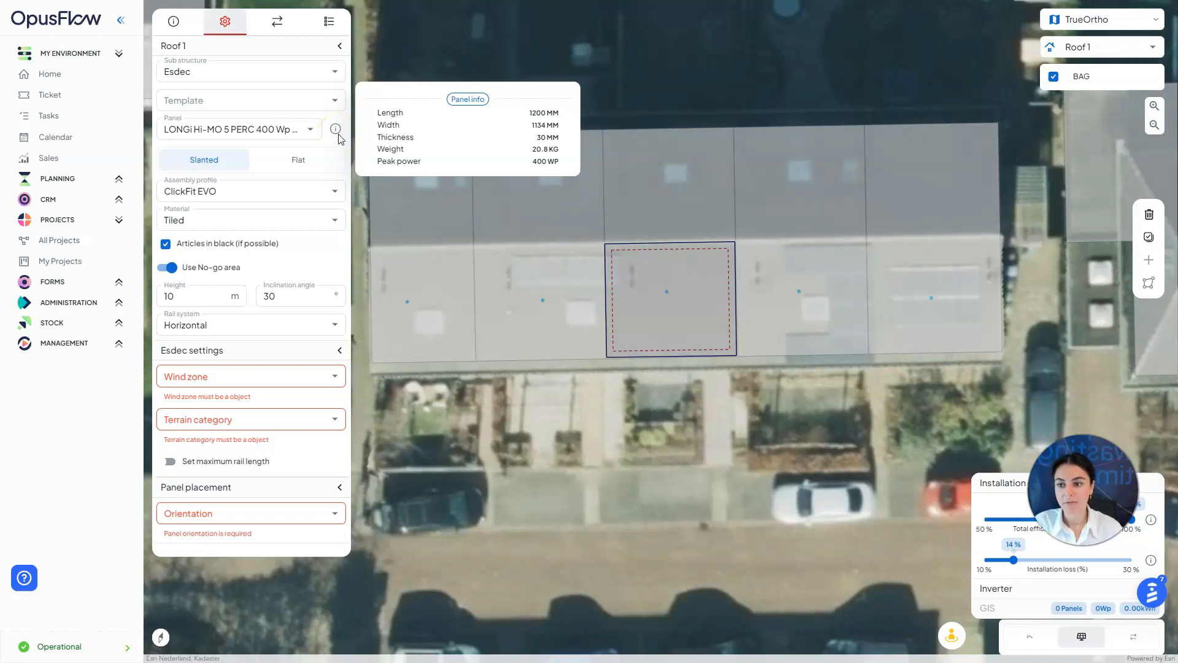
pyautogui.click(335, 143)
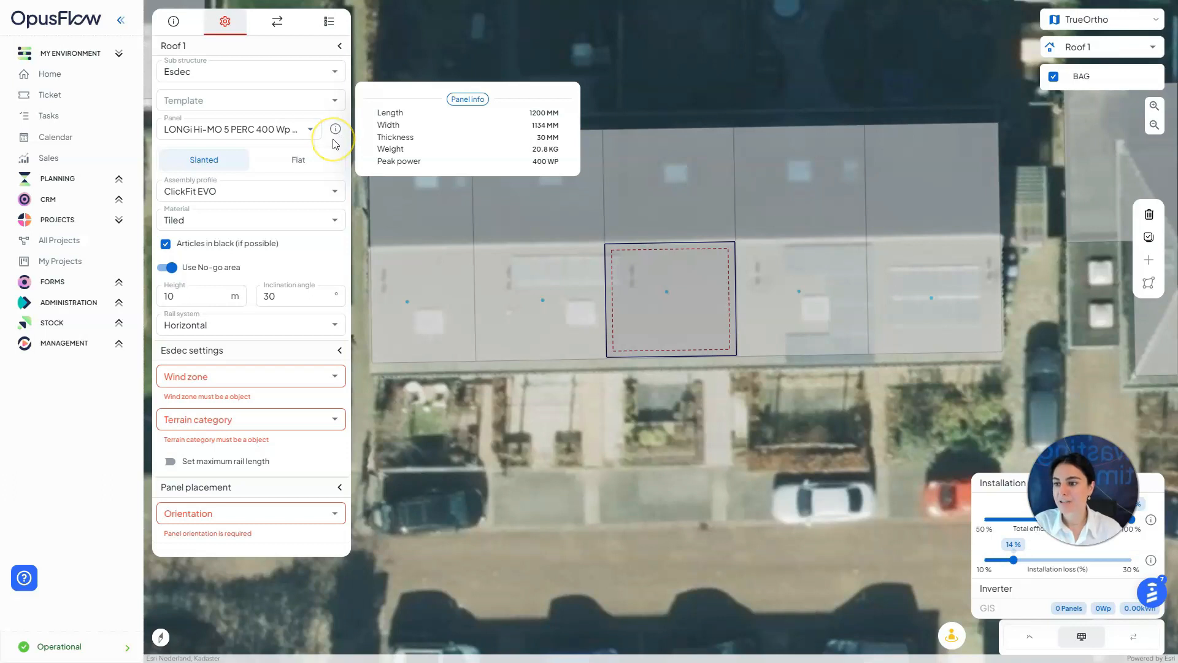
pyautogui.click(325, 165)
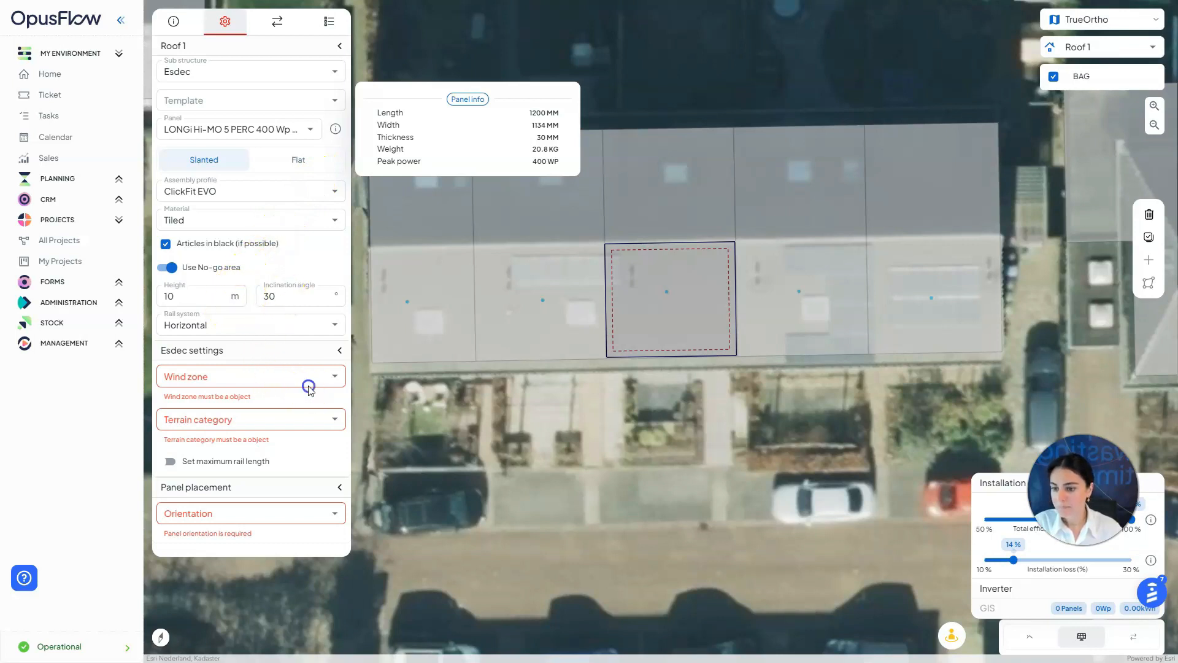
# Choose Wind zone II (27 m/s), Terrain Category II and Portrait panel orientation
pyautogui.click(336, 377)
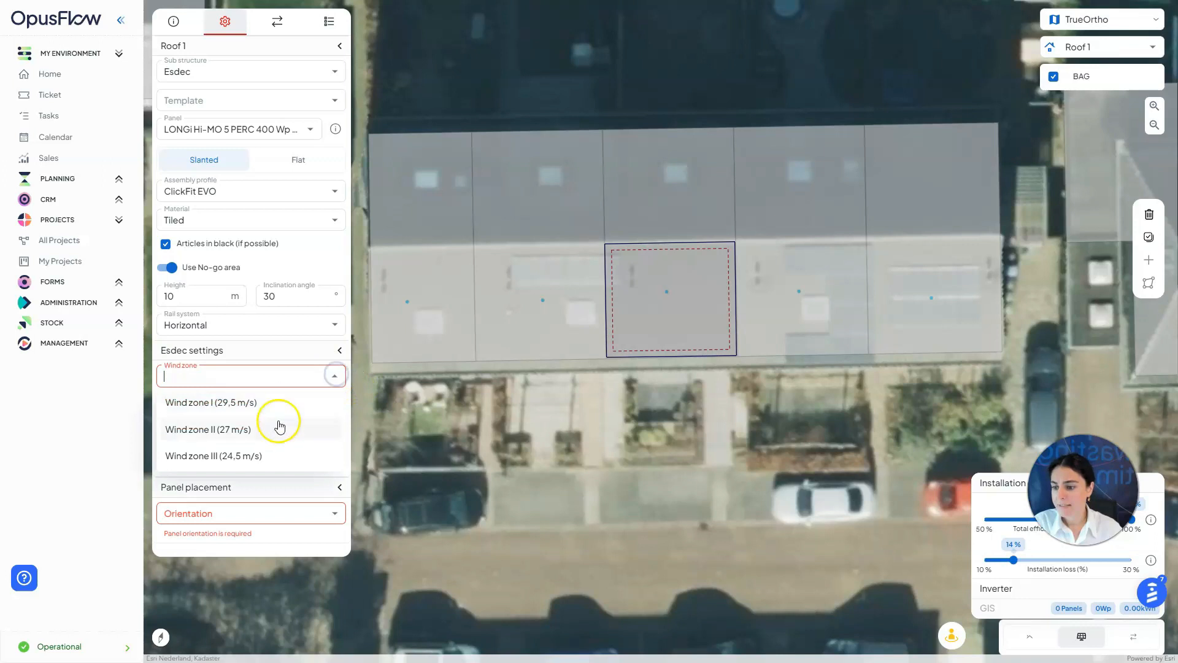
pyautogui.click(276, 429)
pyautogui.click(327, 405)
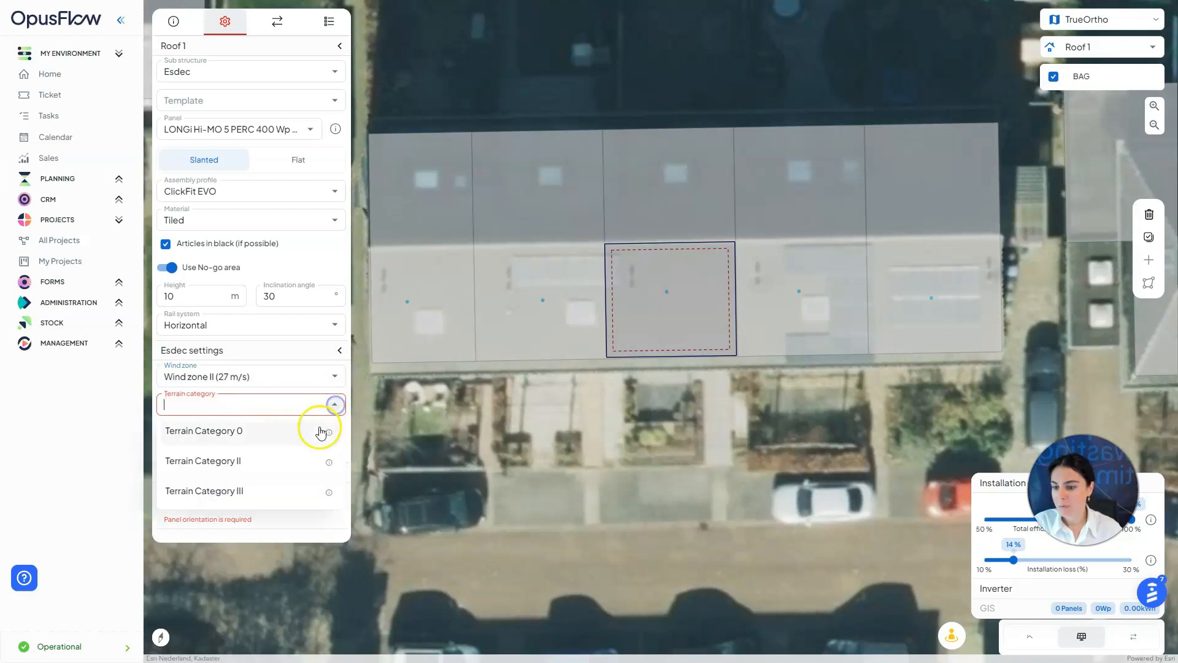
pyautogui.click(298, 462)
pyautogui.click(314, 477)
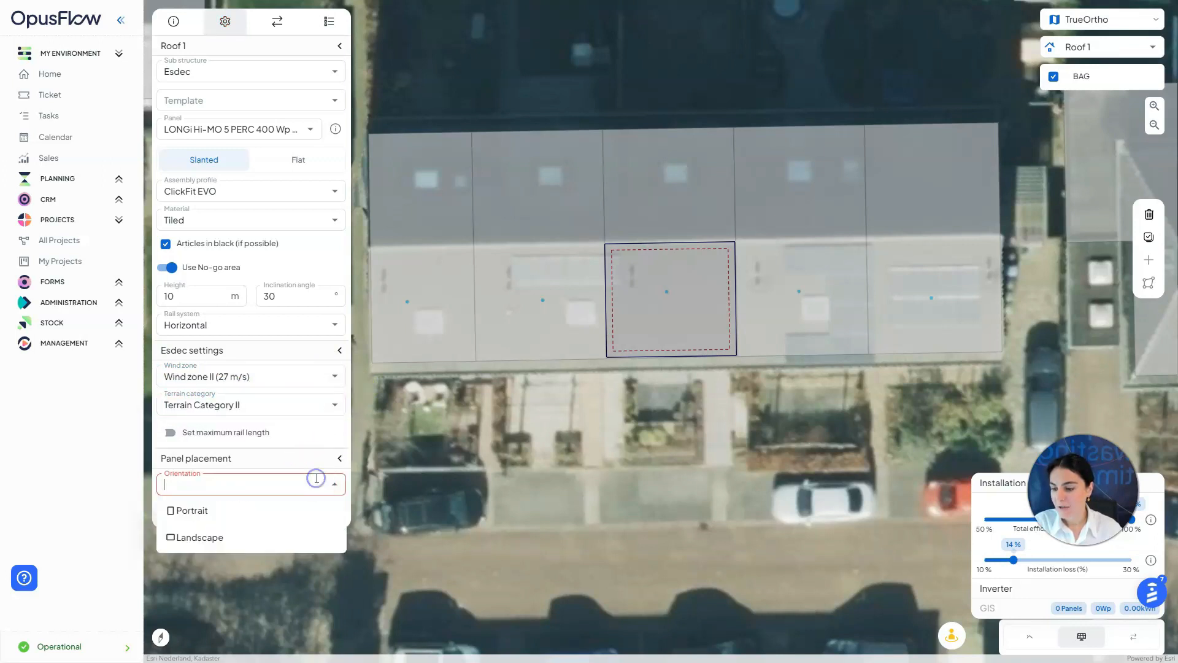
pyautogui.click(235, 508)
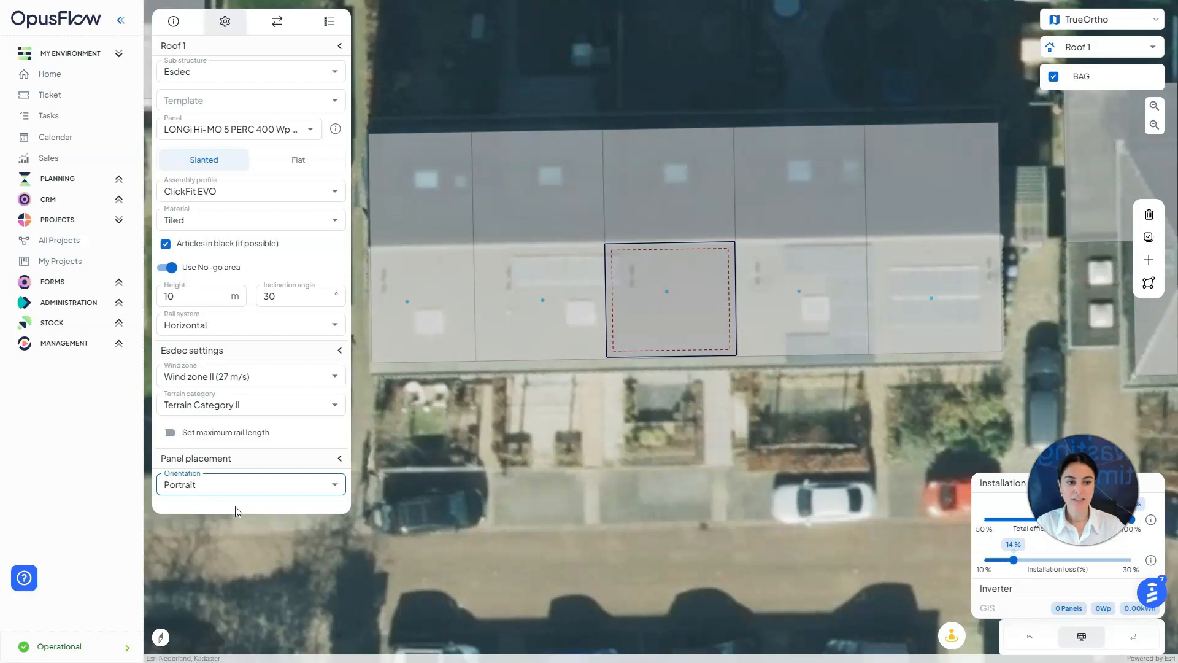
# Test and remove a single panel, then drag out an 8-panel area in two rows and adjust its rotation
pyautogui.click(1149, 266)
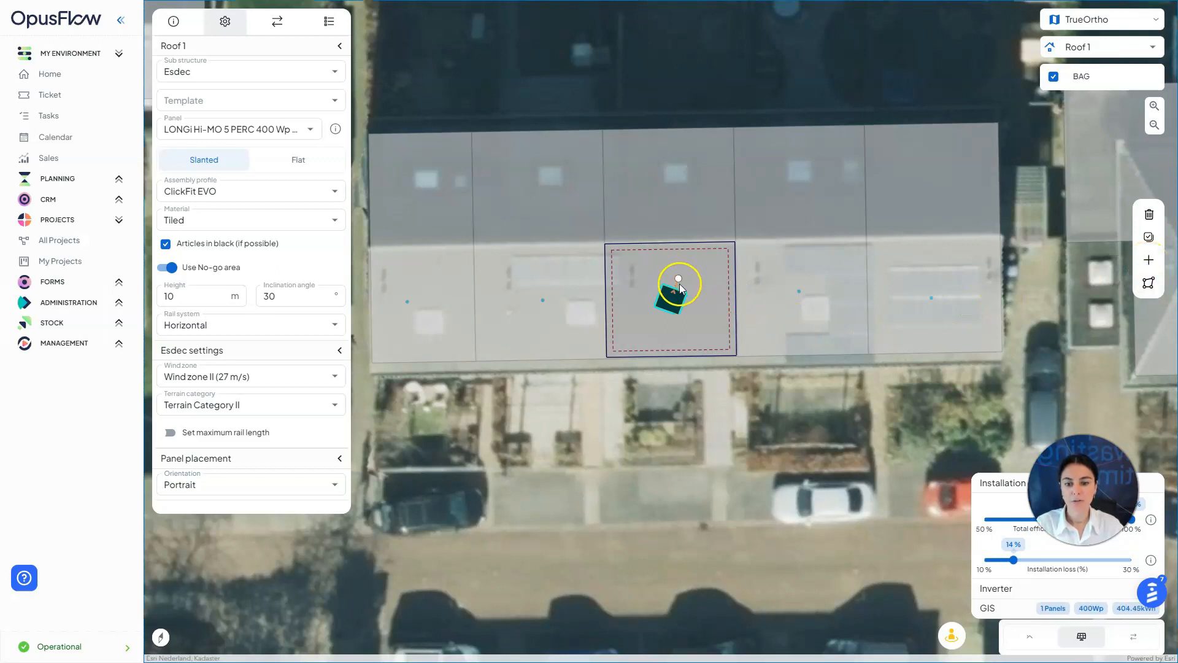
pyautogui.click(1148, 214)
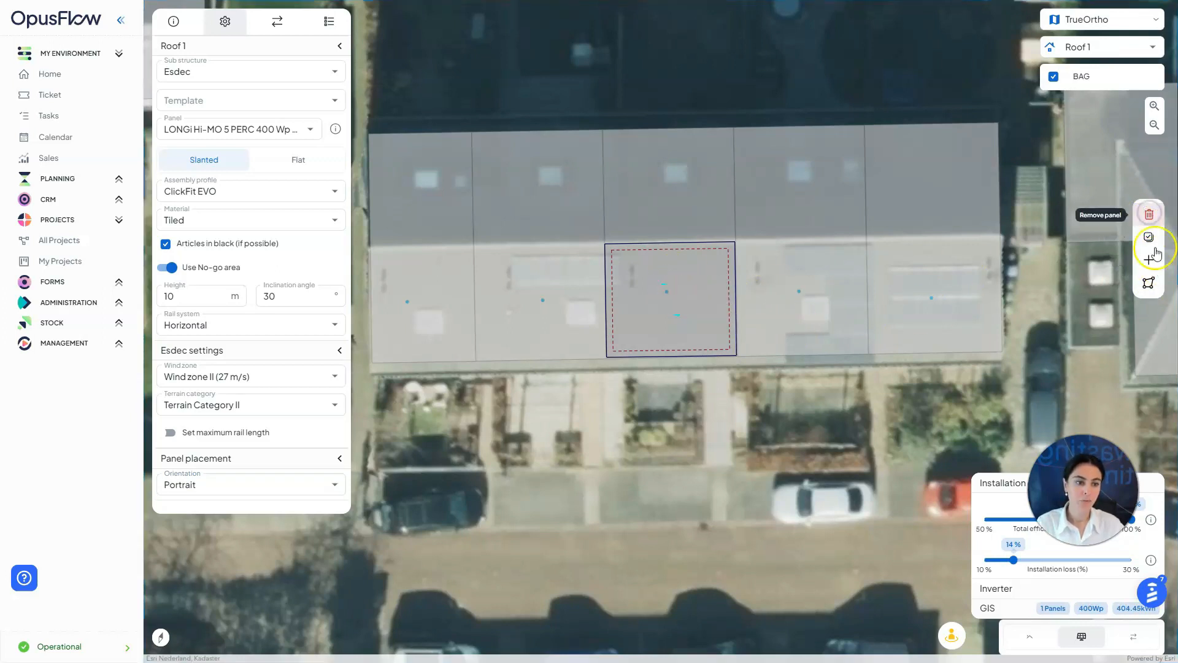
pyautogui.click(1148, 287)
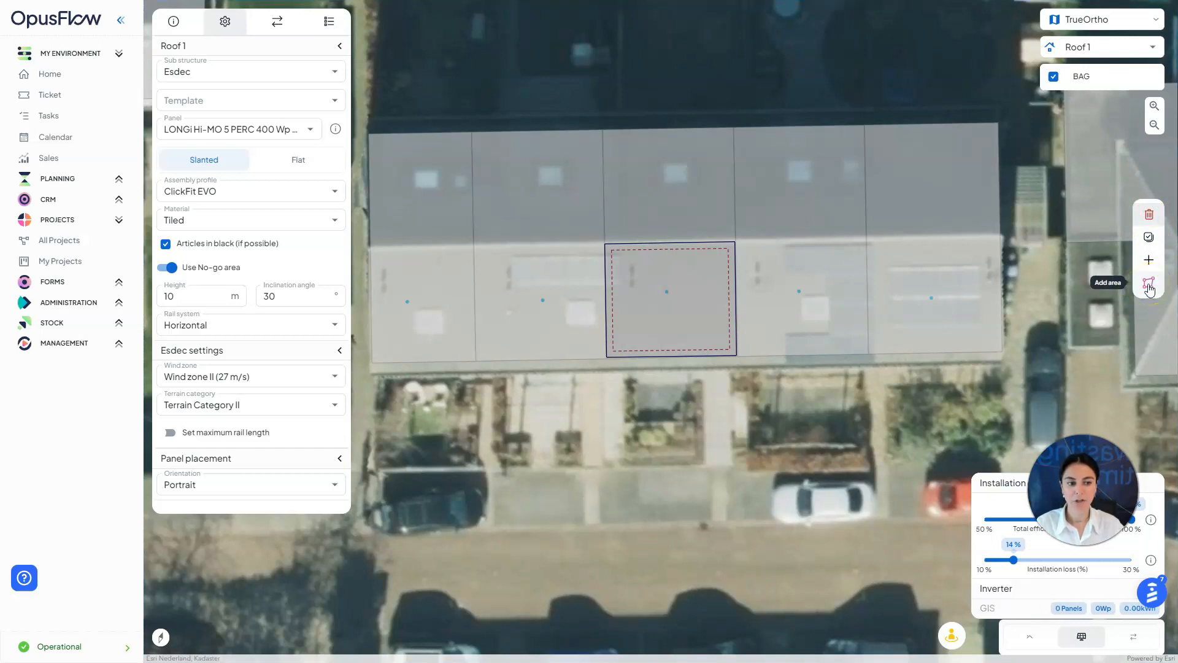
pyautogui.click(1148, 284)
pyautogui.moveTo(614, 289); pyautogui.dragTo(731, 350)
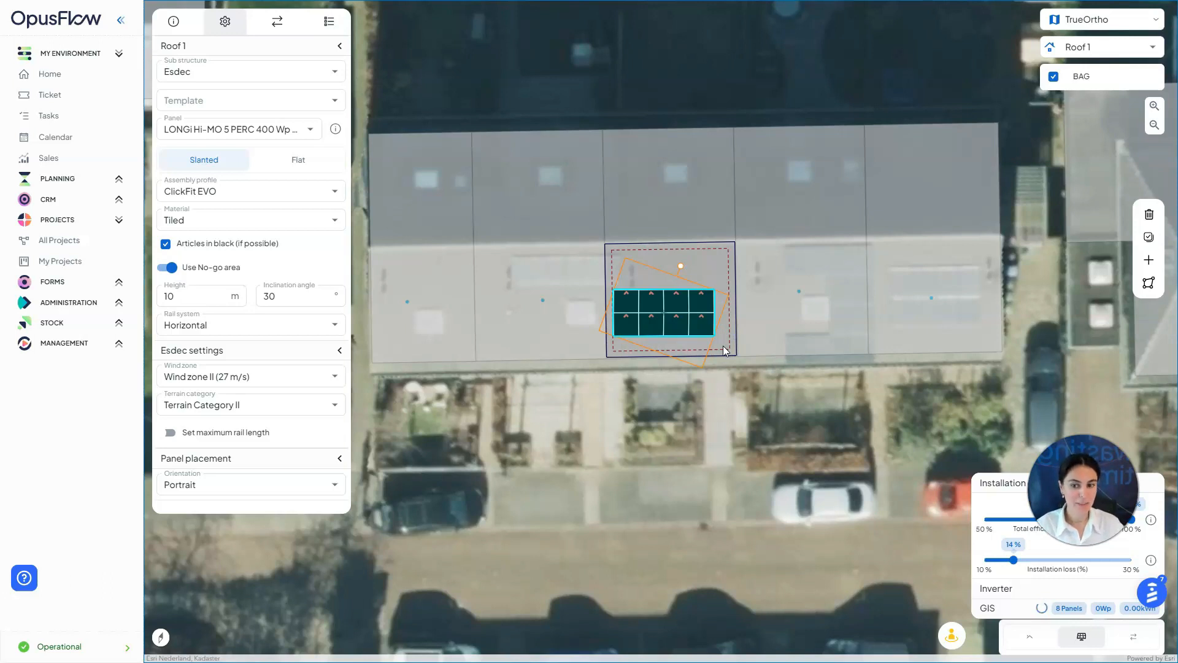
pyautogui.click(724, 282)
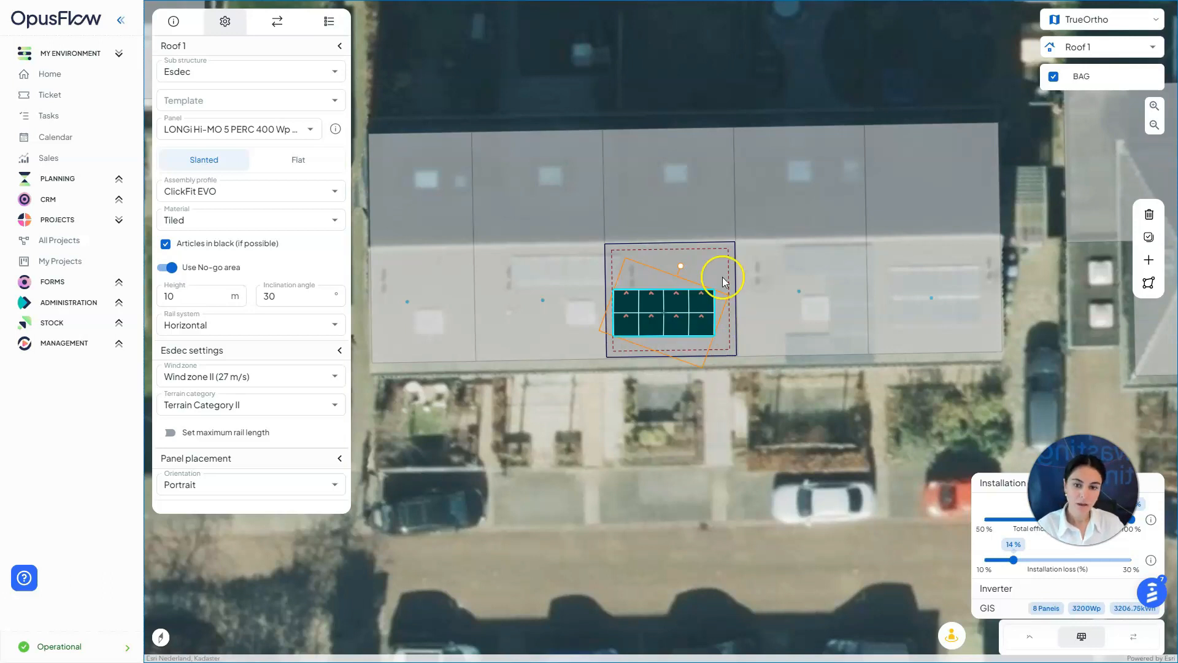
pyautogui.moveTo(680, 266); pyautogui.dragTo(691, 237)
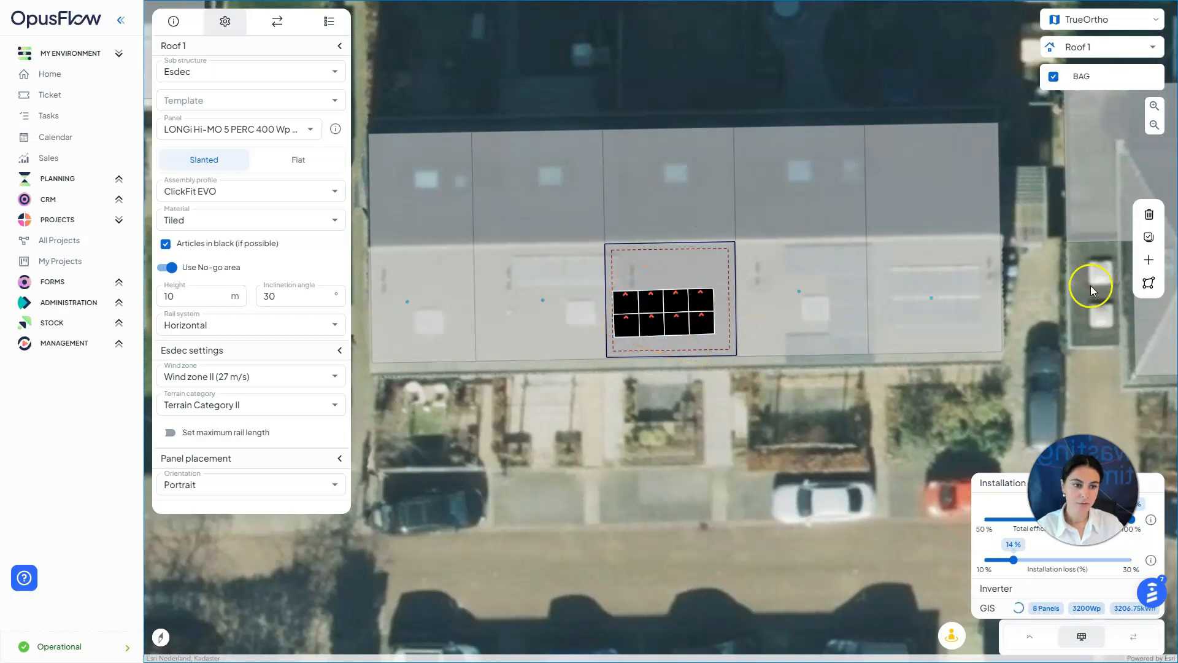
# Select the 8-panel block and shift it slightly to the right
pyautogui.click(1148, 237)
pyautogui.moveTo(731, 423); pyautogui.dragTo(630, 280)
pyautogui.moveTo(685, 319); pyautogui.dragTo(696, 334)
pyautogui.click(776, 330)
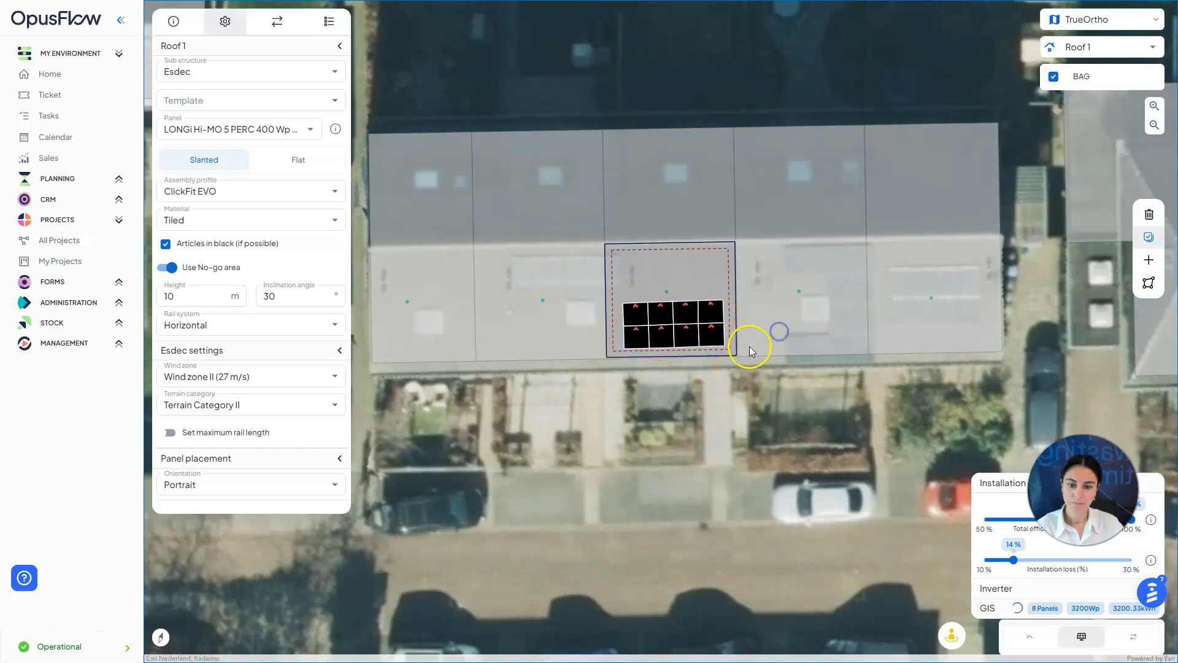
# Extend the array from the top-right panel with arrow keys until it reaches 14 panels
pyautogui.click(715, 313)
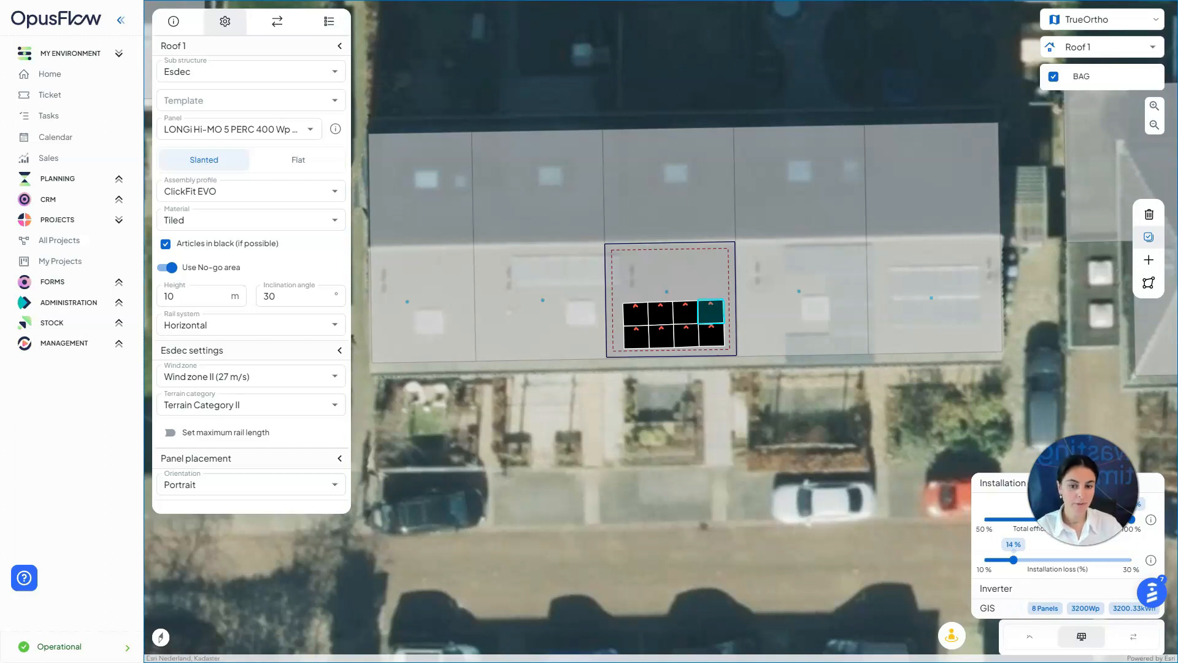
pyautogui.press('Up')
pyautogui.press('Up')
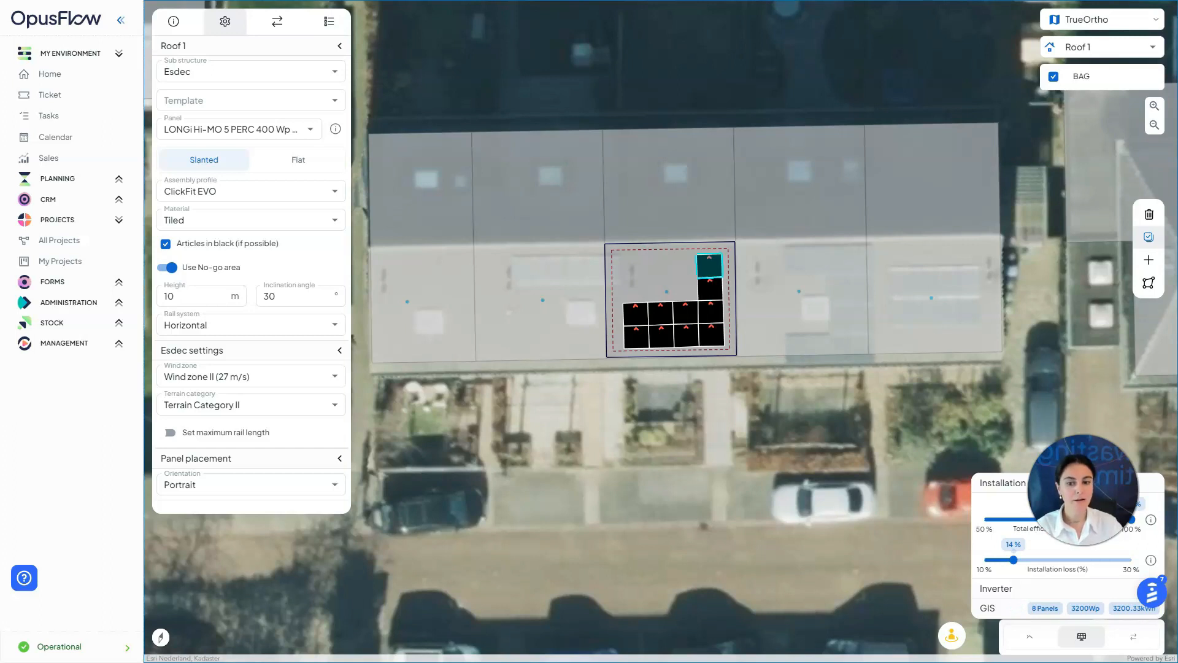
pyautogui.press('Left')
pyautogui.press('Down')
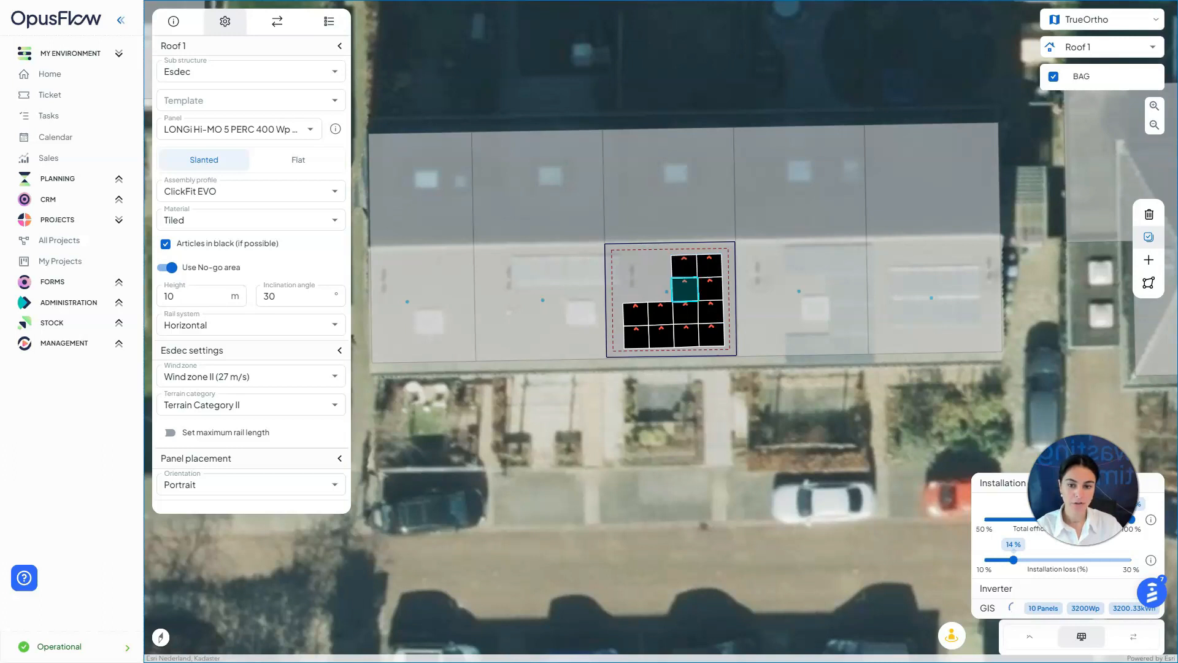
pyautogui.press('Left')
pyautogui.press('Up')
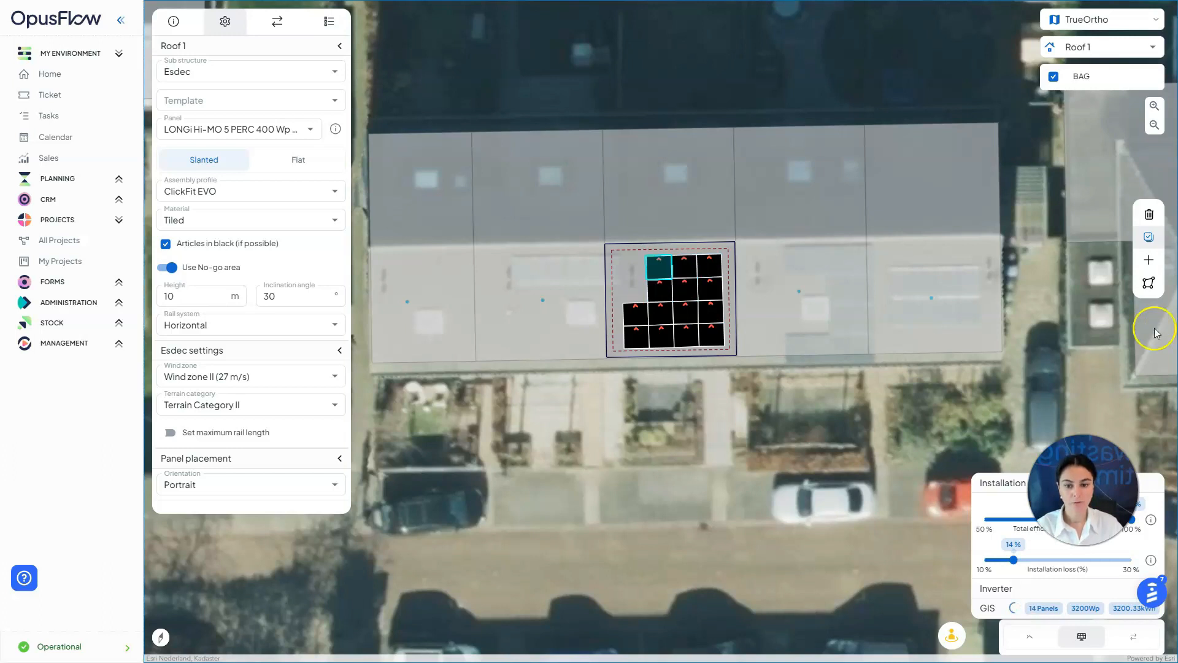
# Select all 14 panels and rotate the group slightly clockwise, then deselect
pyautogui.click(1149, 237)
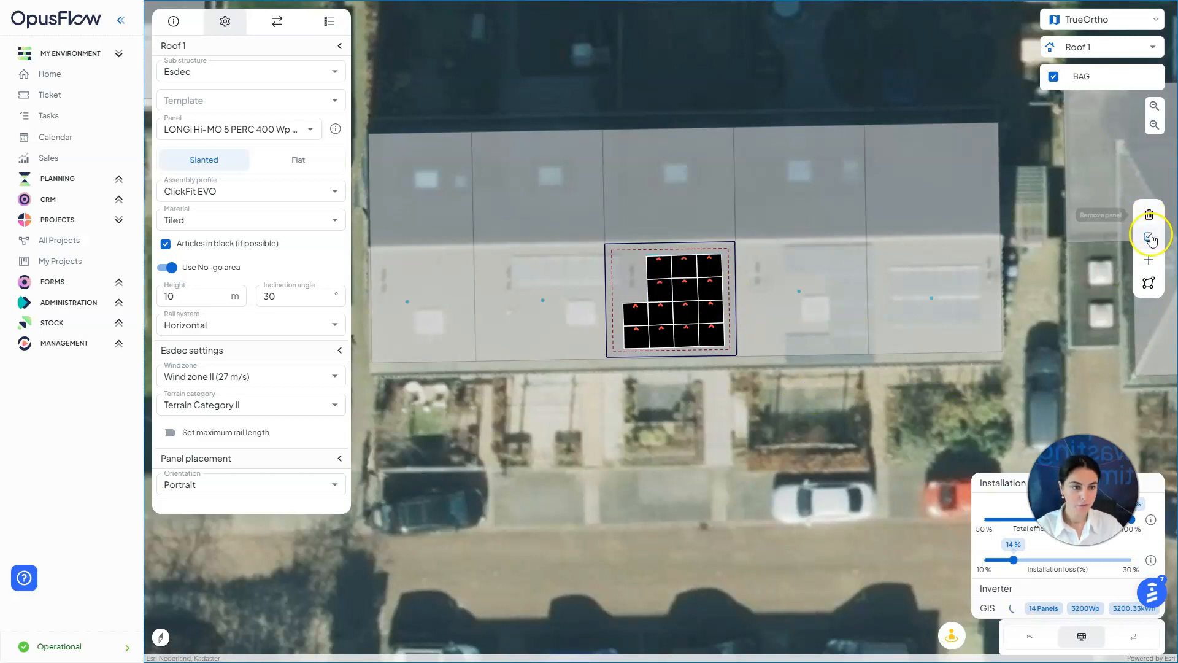
pyautogui.moveTo(846, 374); pyautogui.dragTo(572, 235)
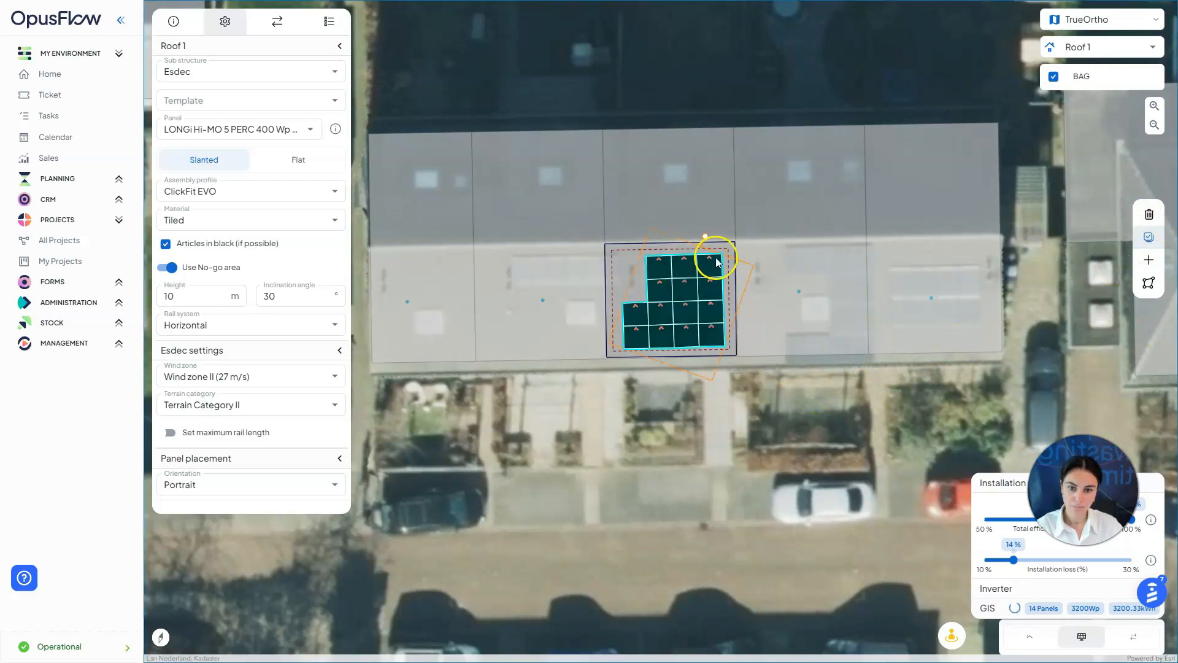
pyautogui.click(707, 238)
pyautogui.moveTo(709, 237); pyautogui.dragTo(710, 238)
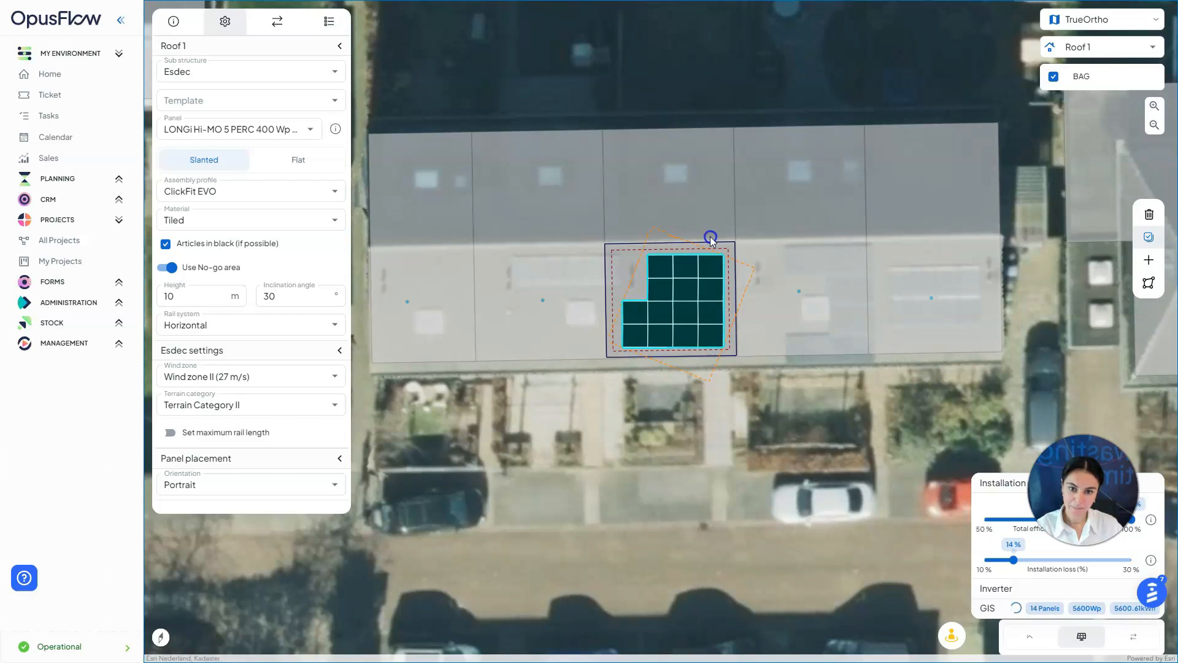
pyautogui.moveTo(710, 237); pyautogui.dragTo(708, 237)
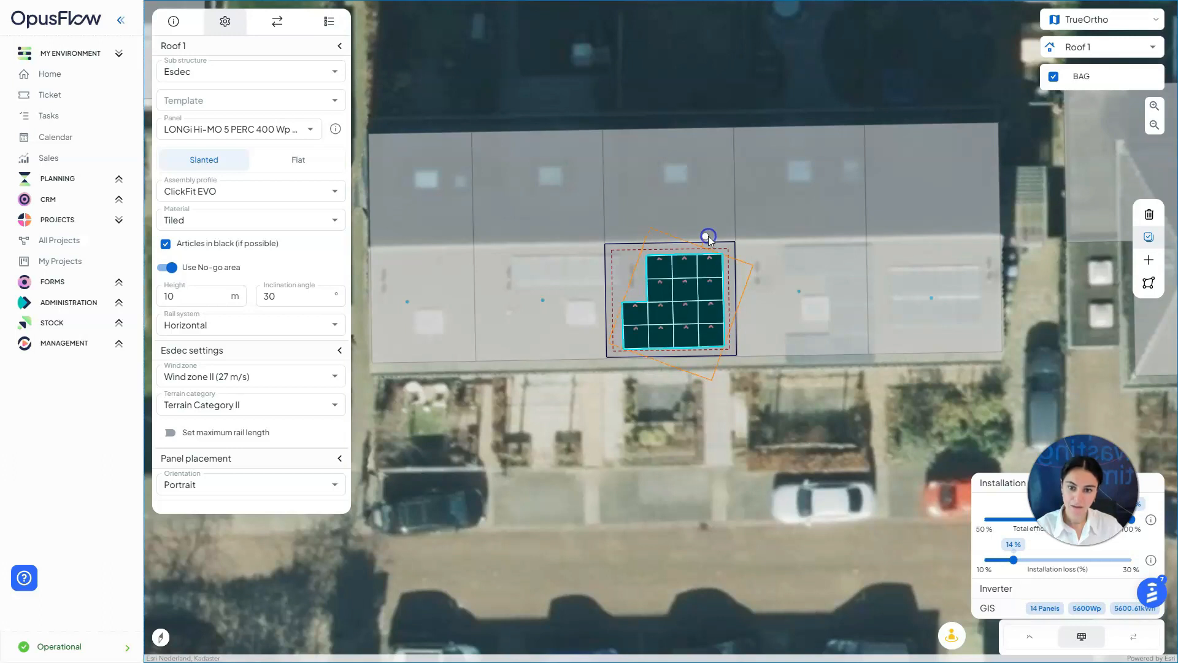
pyautogui.click(762, 242)
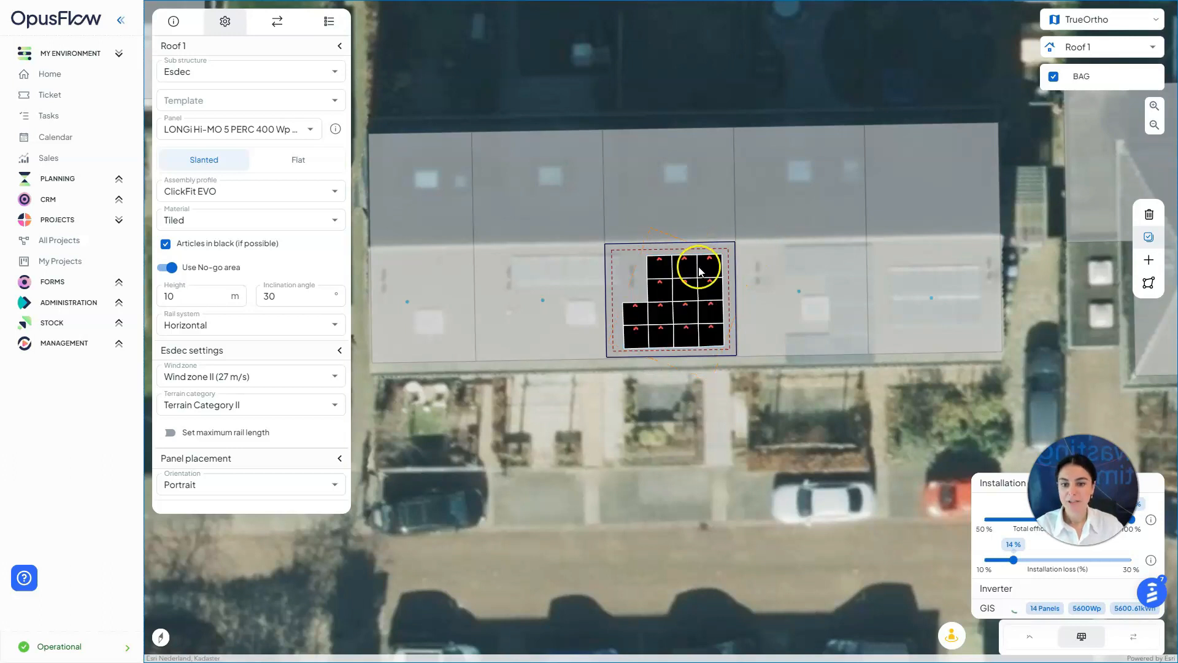
pyautogui.click(662, 264)
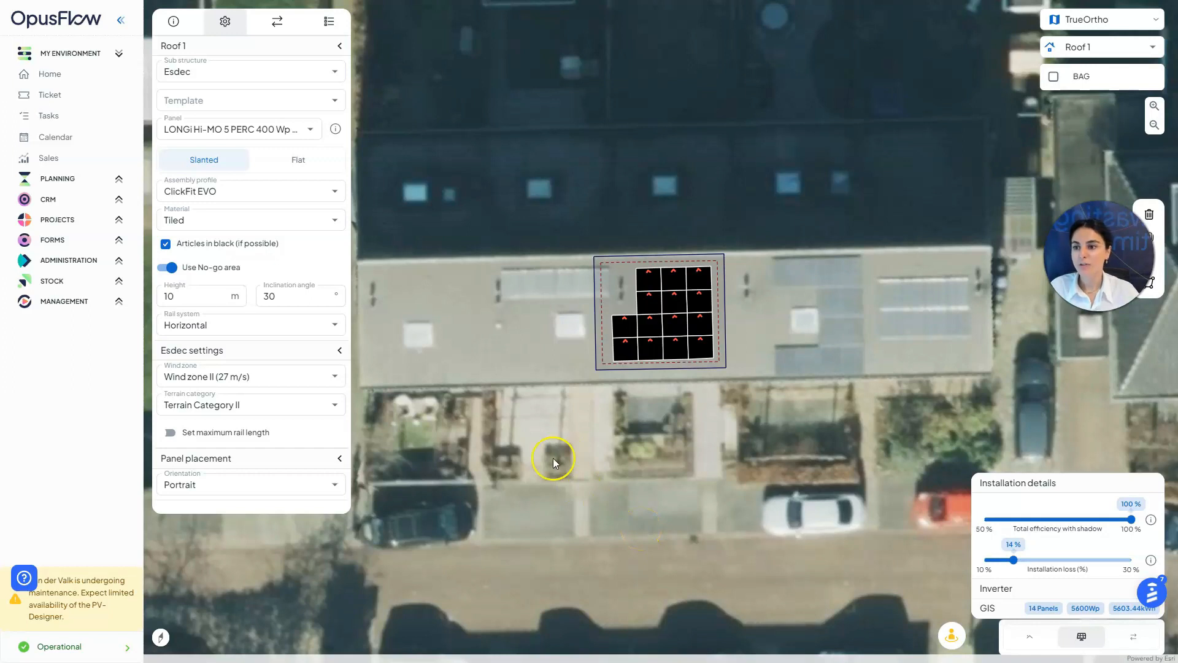
# Add an inverter group using the Huawei SUN2000-5KTL-M1 inverter
pyautogui.click(277, 24)
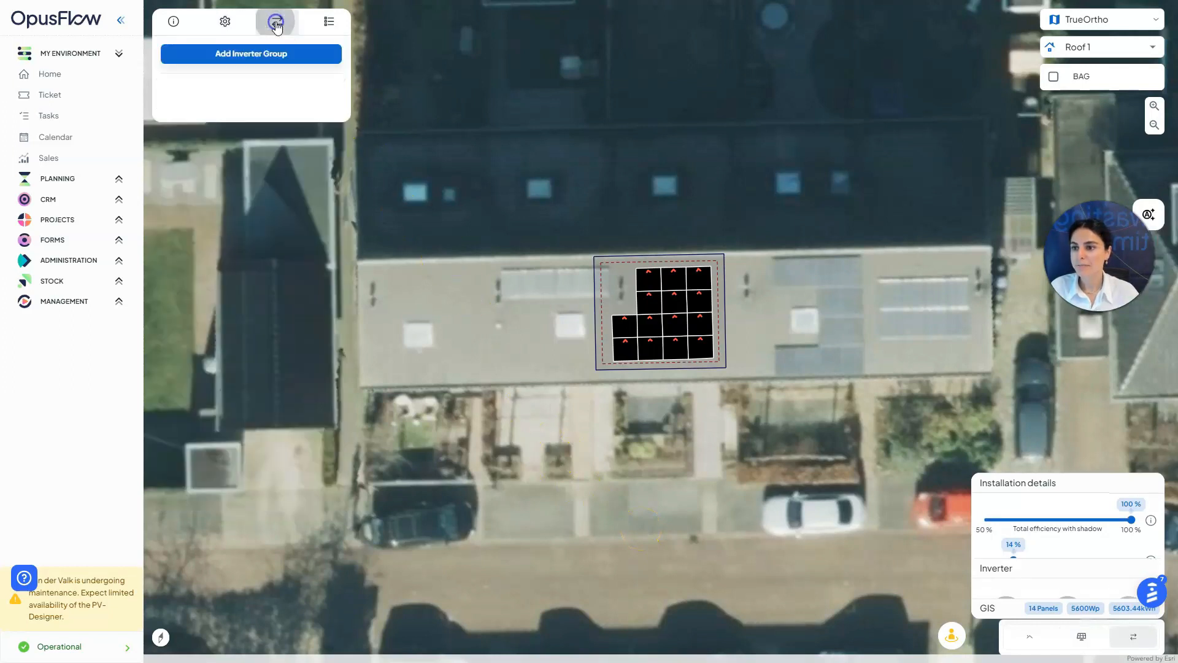
pyautogui.click(282, 56)
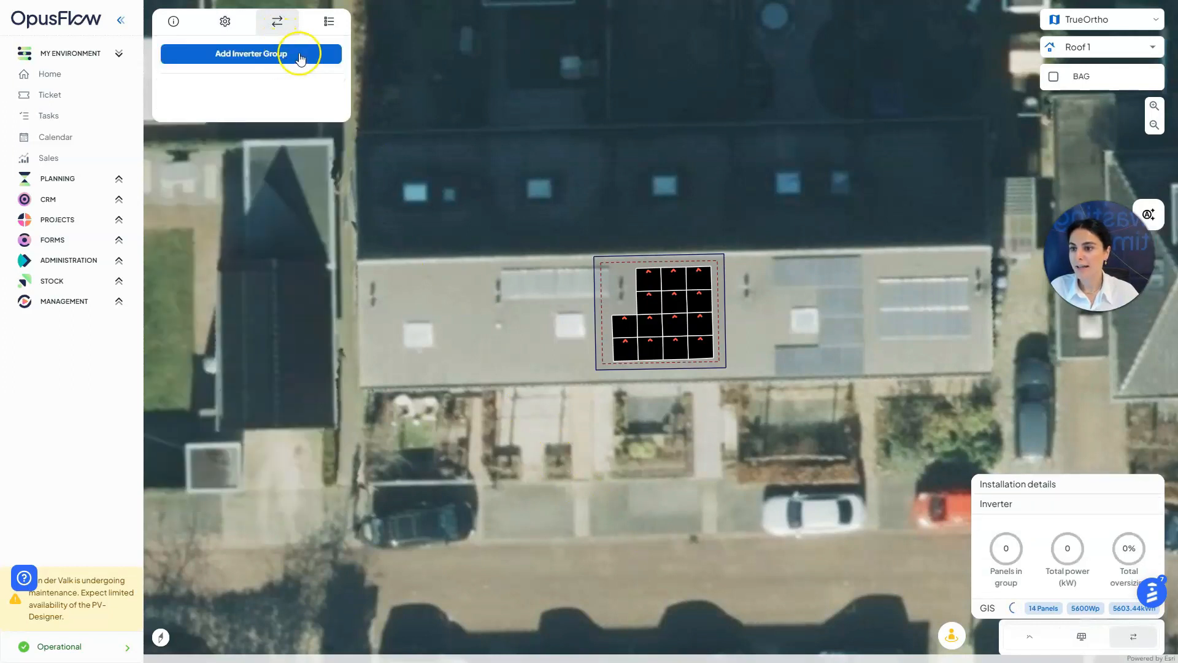
pyautogui.click(277, 126)
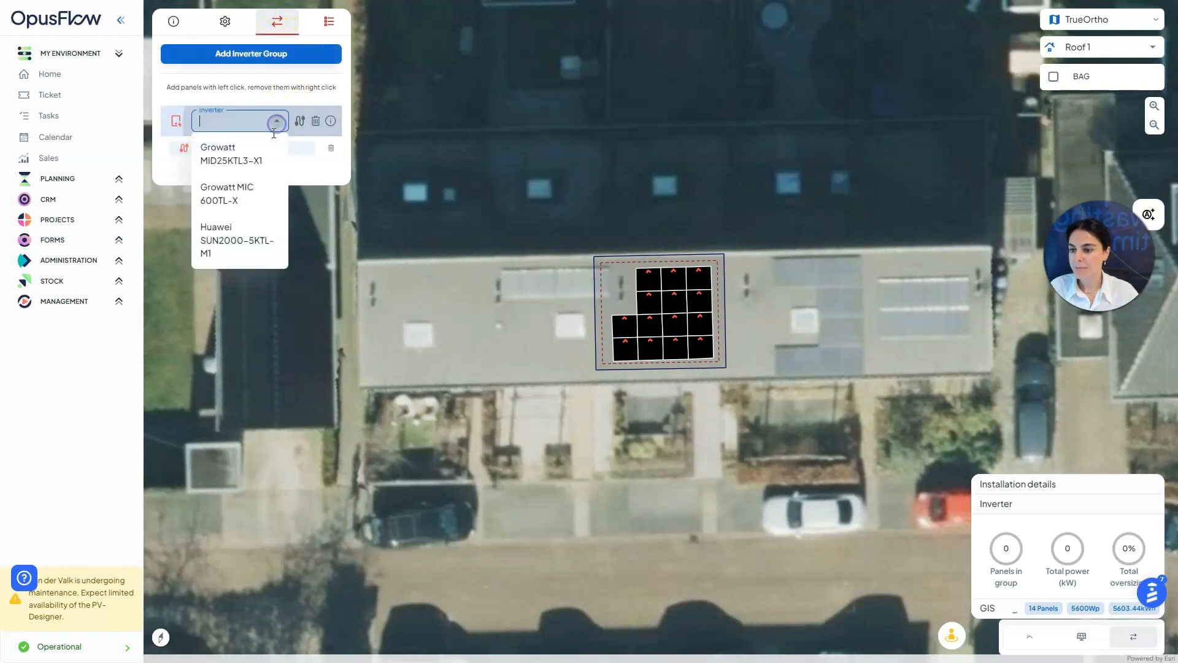
pyautogui.click(243, 238)
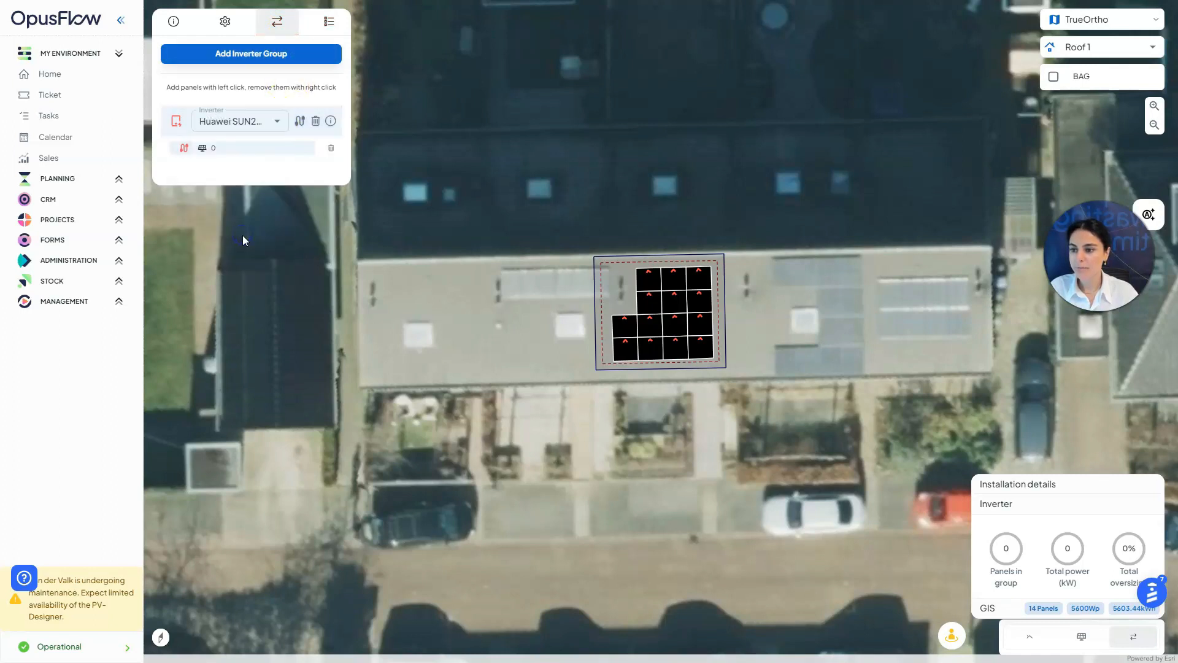
# Wire the 8 panels of the two right columns into the first string
pyautogui.click(700, 277)
pyautogui.click(700, 300)
pyautogui.click(700, 322)
pyautogui.click(700, 345)
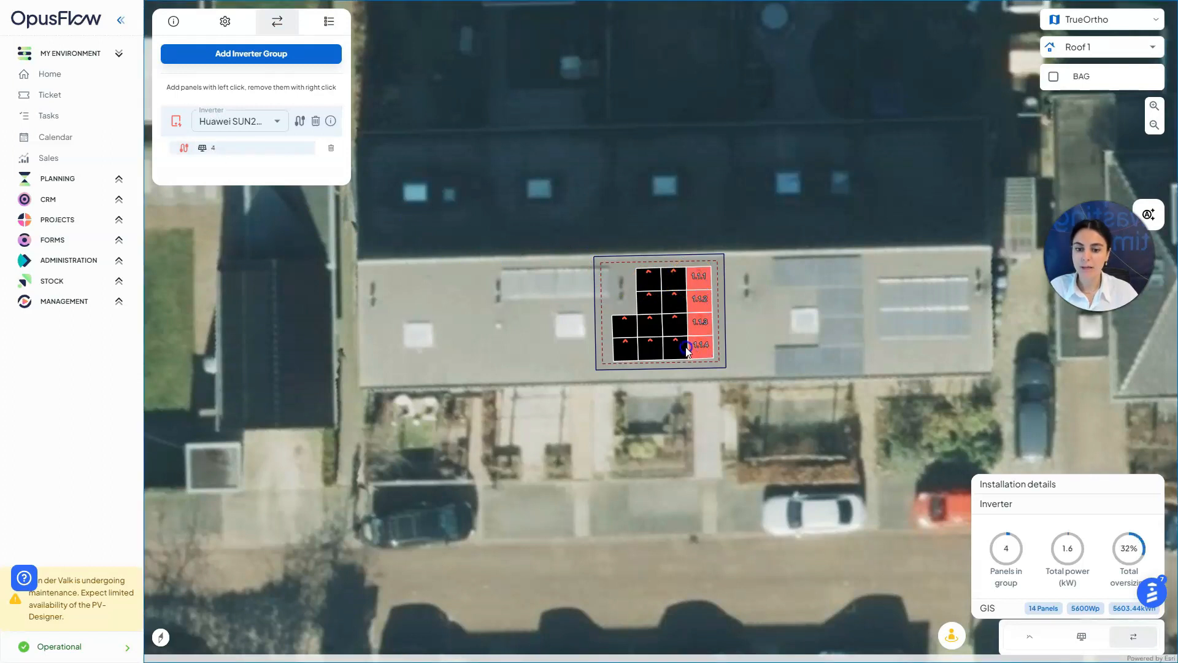
pyautogui.click(682, 346)
pyautogui.click(680, 324)
pyautogui.click(678, 300)
pyautogui.click(681, 280)
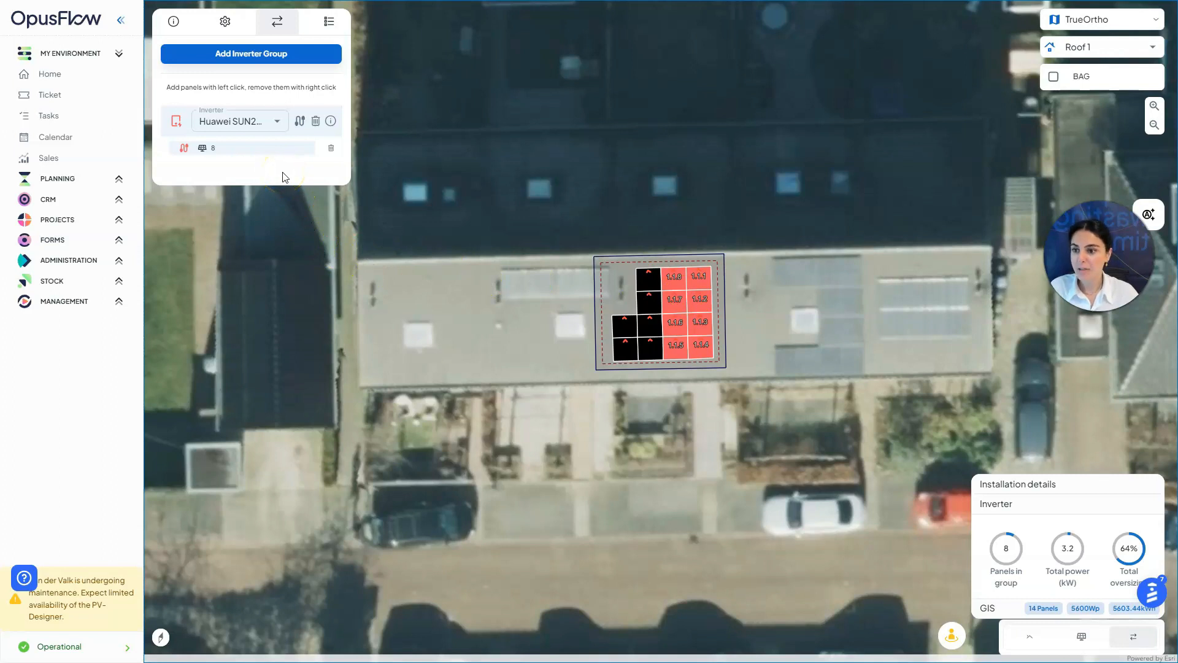
# Add a second string and wire the remaining 6 panels into it
pyautogui.click(300, 122)
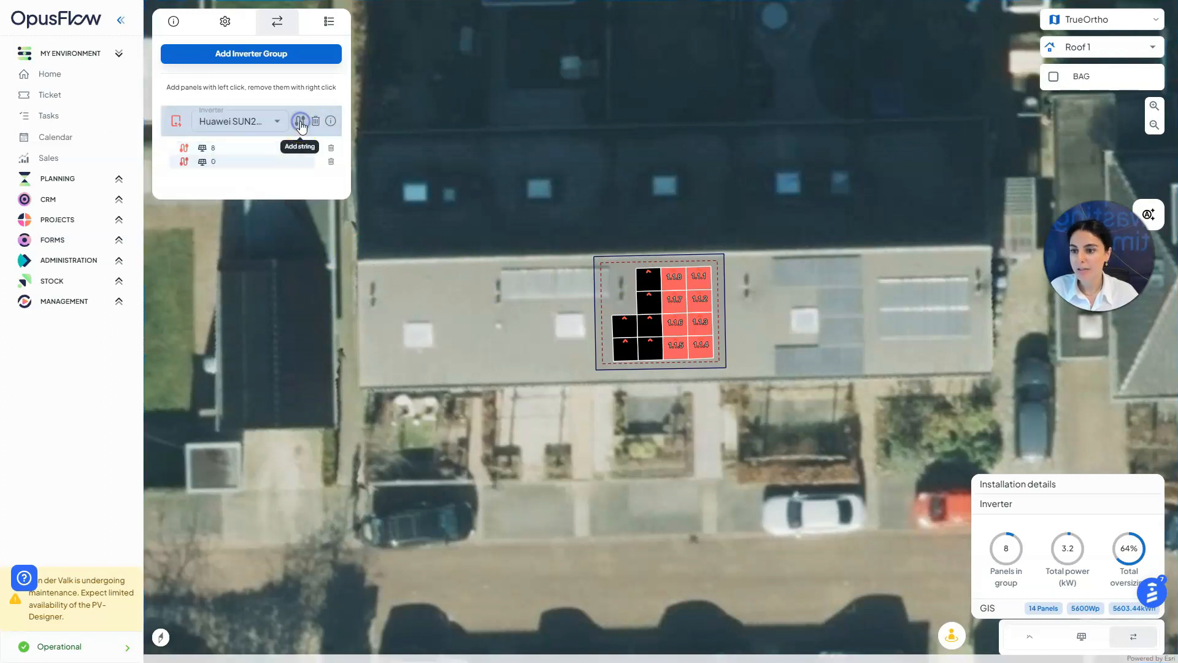
pyautogui.click(624, 324)
pyautogui.click(650, 283)
pyautogui.click(651, 301)
pyautogui.click(652, 322)
pyautogui.click(656, 344)
pyautogui.click(624, 348)
pyautogui.click(624, 327)
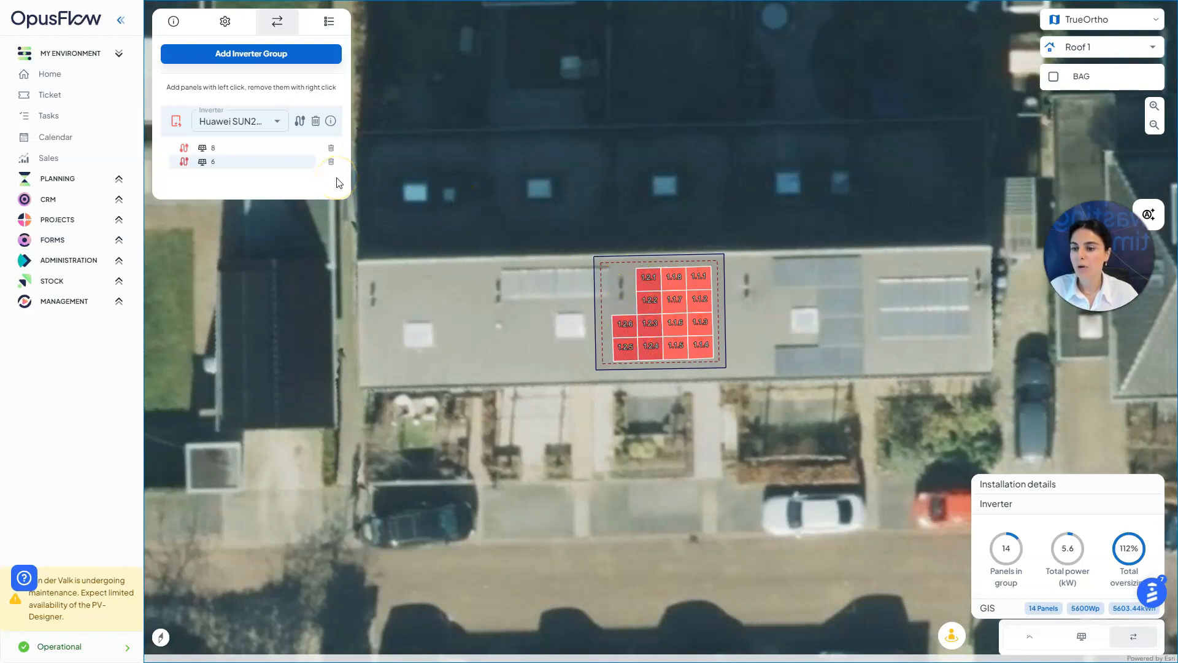
# Review the Huawei inverter's specification card, then expand the Installation details settings
pyautogui.click(330, 122)
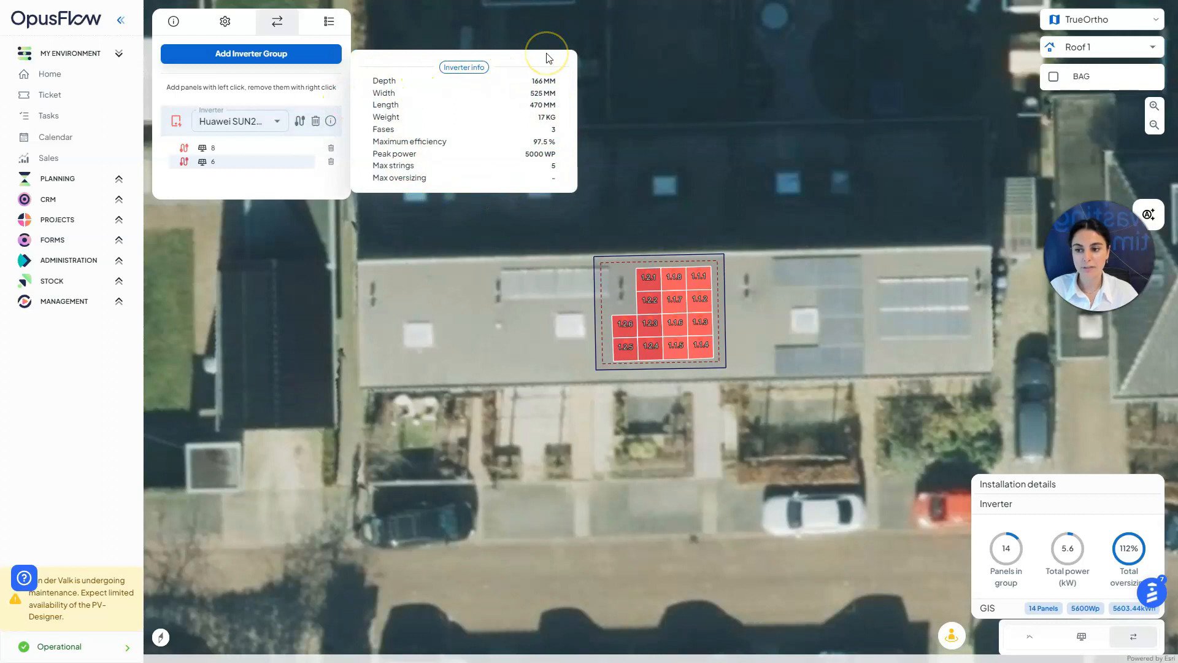
pyautogui.click(330, 121)
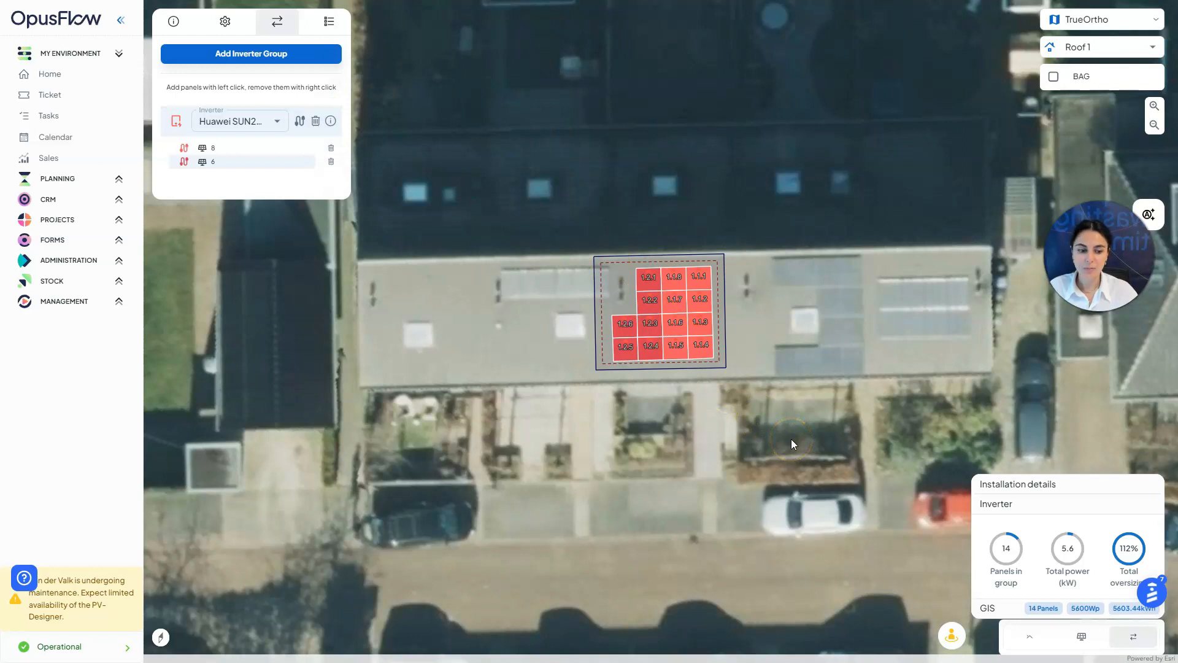
pyautogui.click(1070, 487)
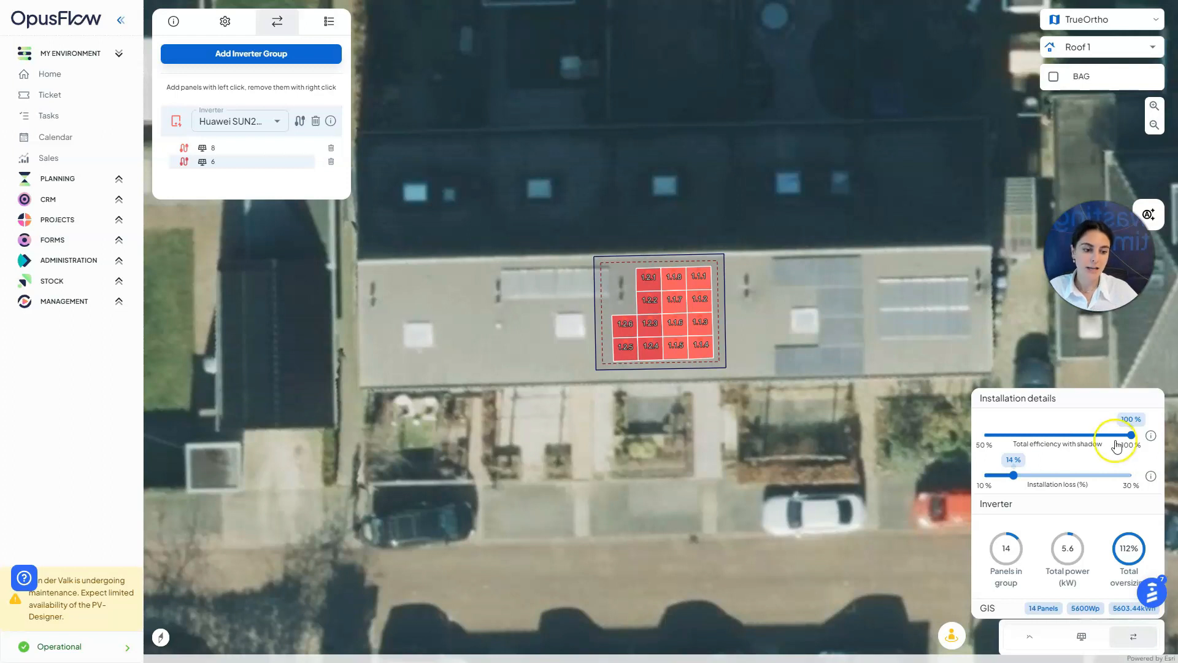
# Leave total efficiency with shadow at 100% and installation loss at 14%, then collapse Installation details
pyautogui.moveTo(1131, 435)
pyautogui.mouseDown()
pyautogui.moveTo(1107, 436)
pyautogui.moveTo(1131, 435)
pyautogui.mouseUp()
pyautogui.moveTo(1152, 437)
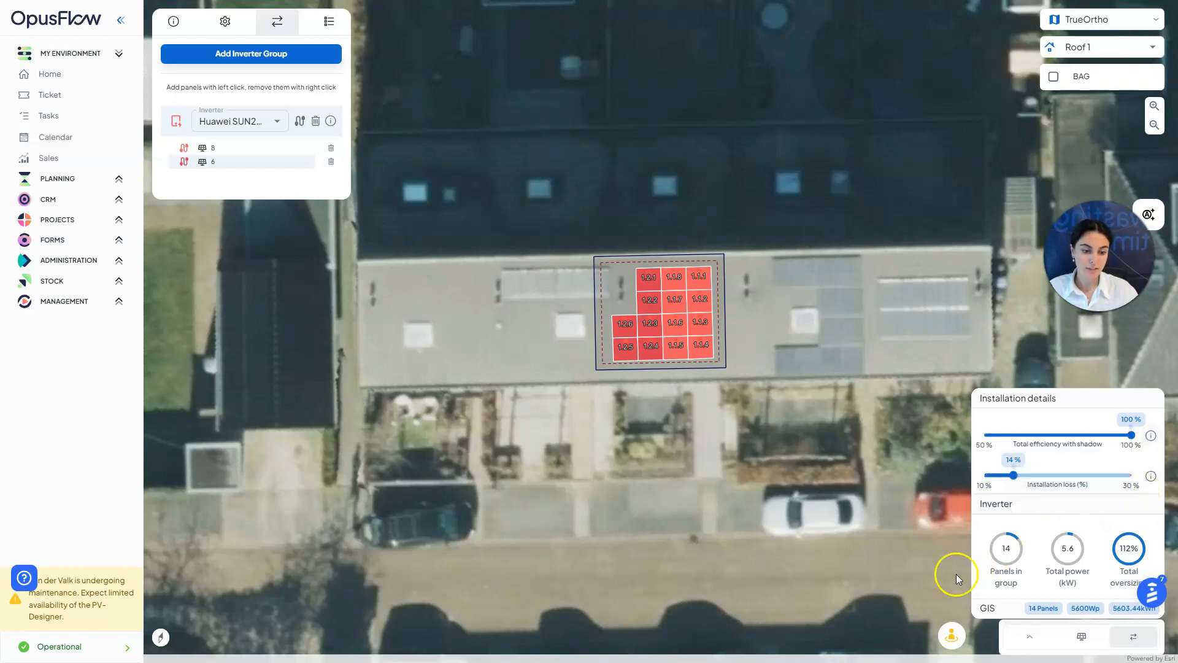
pyautogui.moveTo(1151, 477)
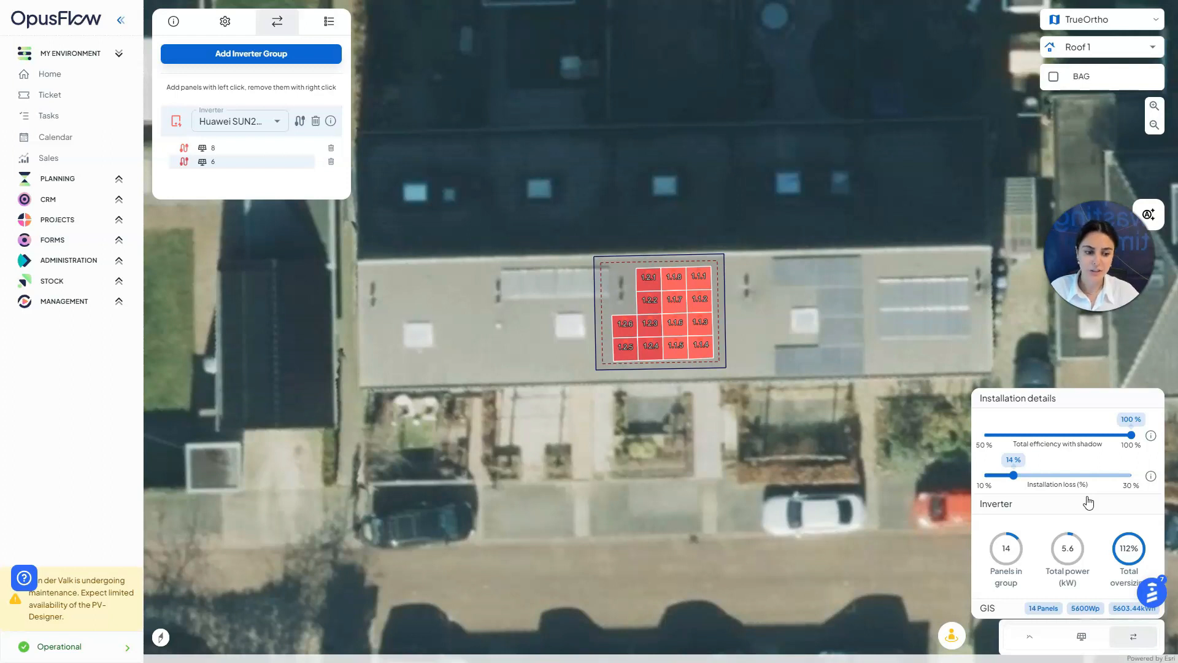
pyautogui.click(996, 507)
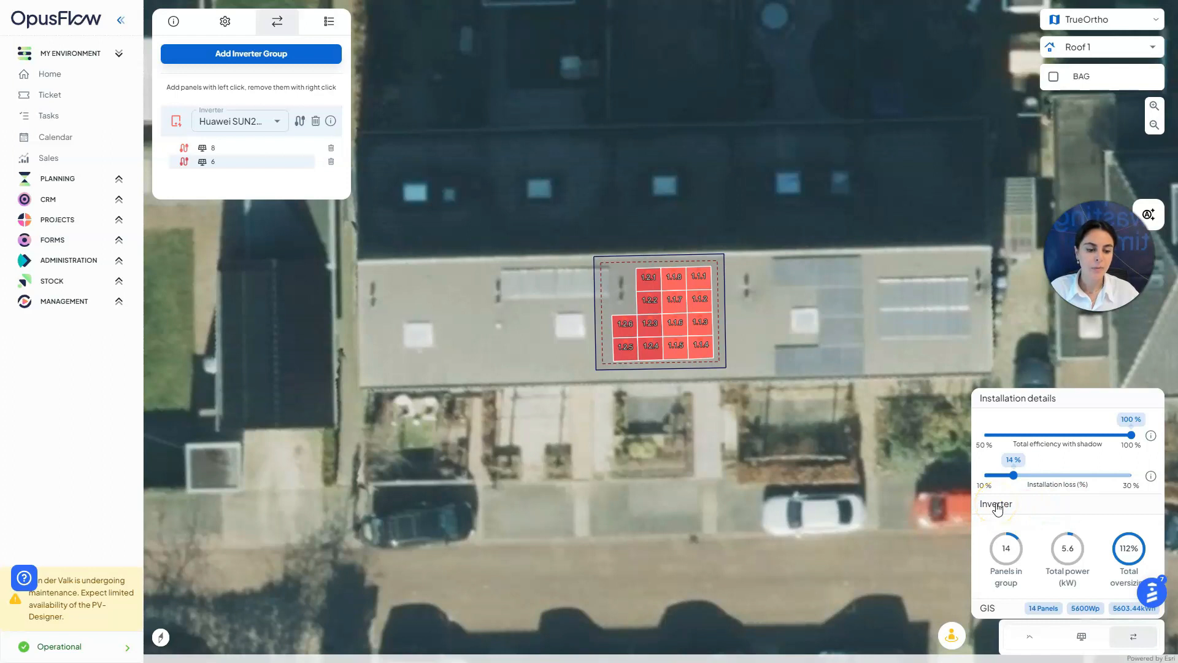
pyautogui.click(1041, 504)
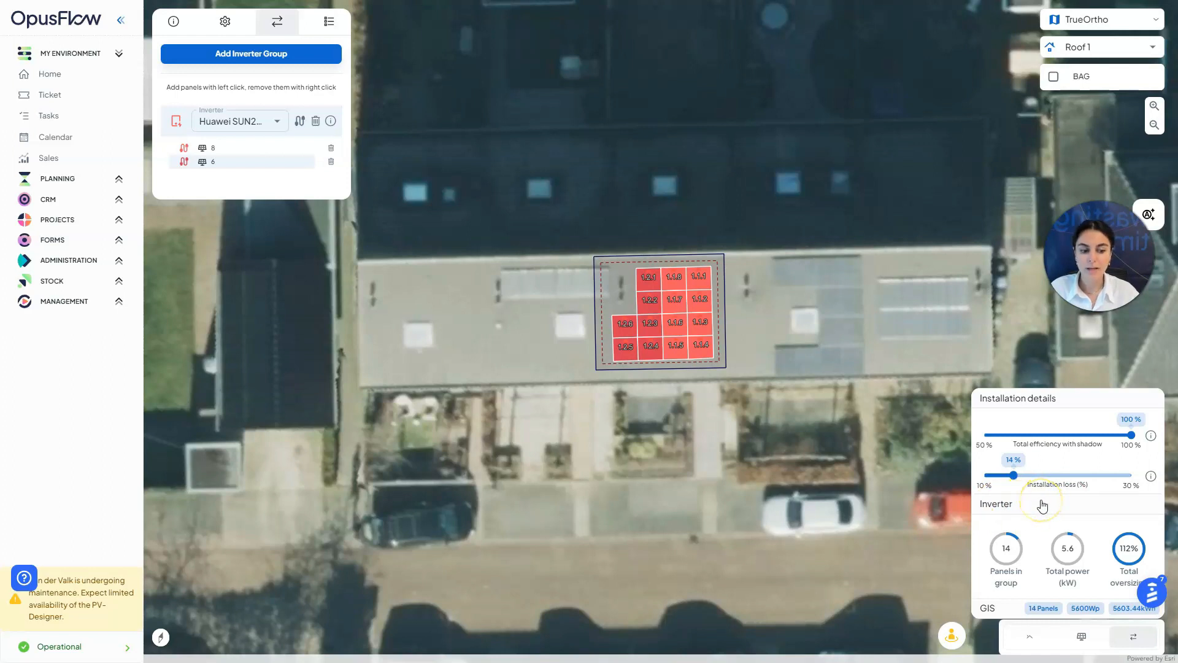
pyautogui.click(1012, 484)
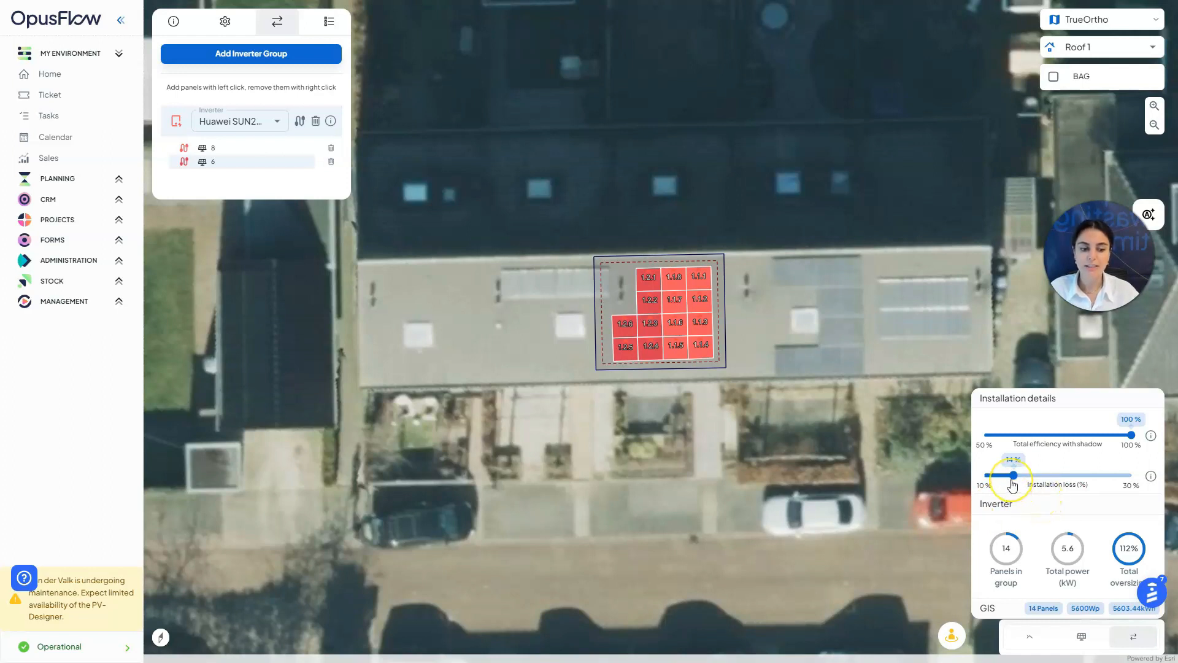
pyautogui.click(1152, 477)
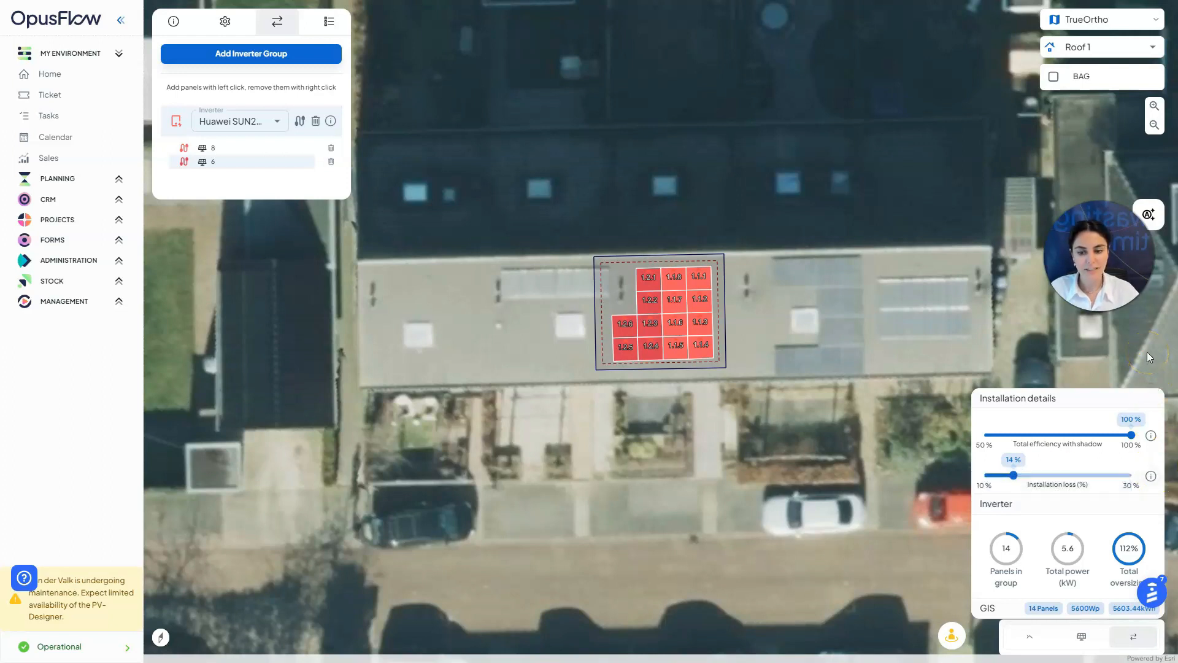
pyautogui.click(1073, 402)
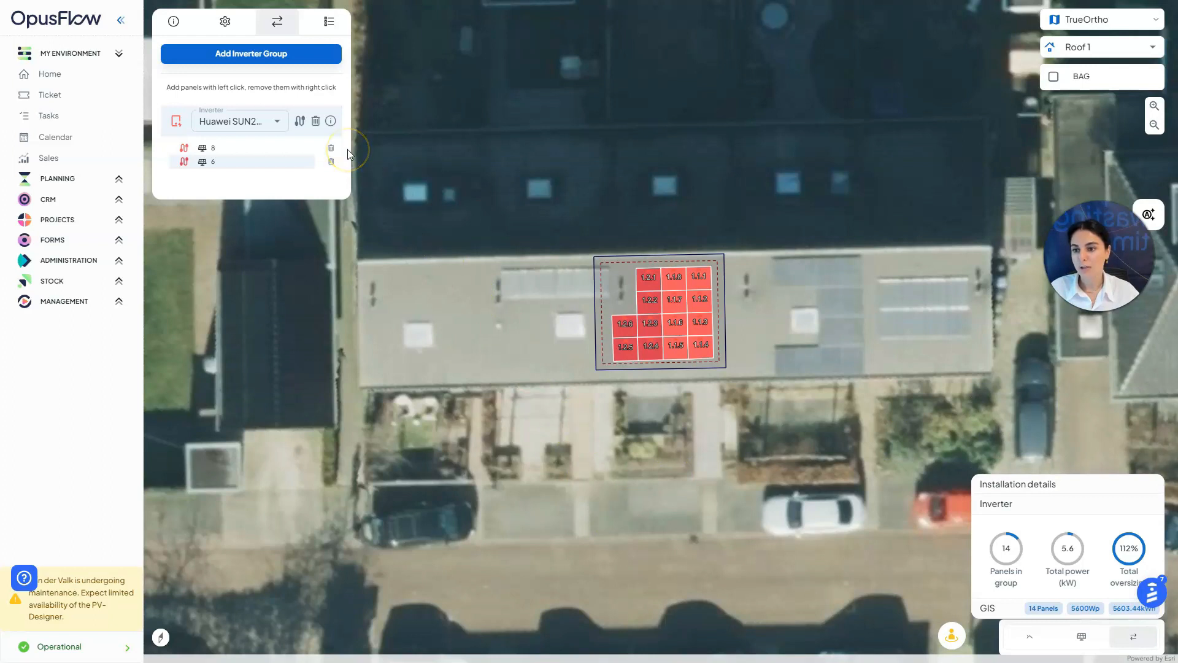
# Load the Esdec bill of materials and generate the €11180 quotation for panels, inverter and ClickFit parts
pyautogui.click(330, 28)
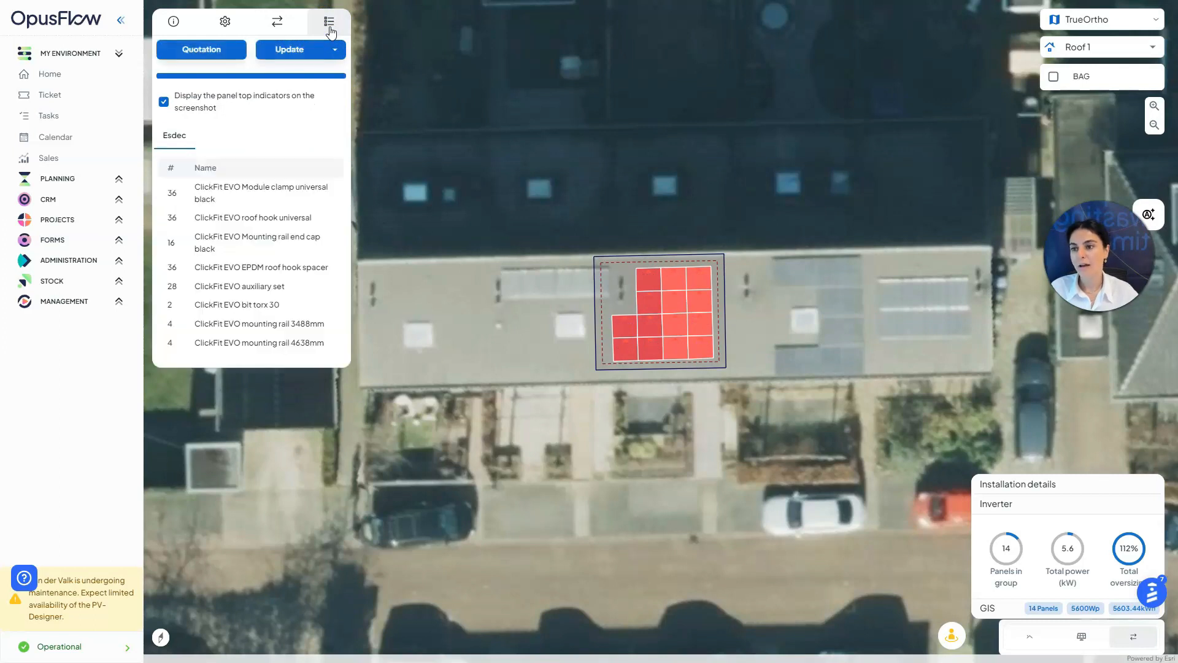
pyautogui.click(283, 27)
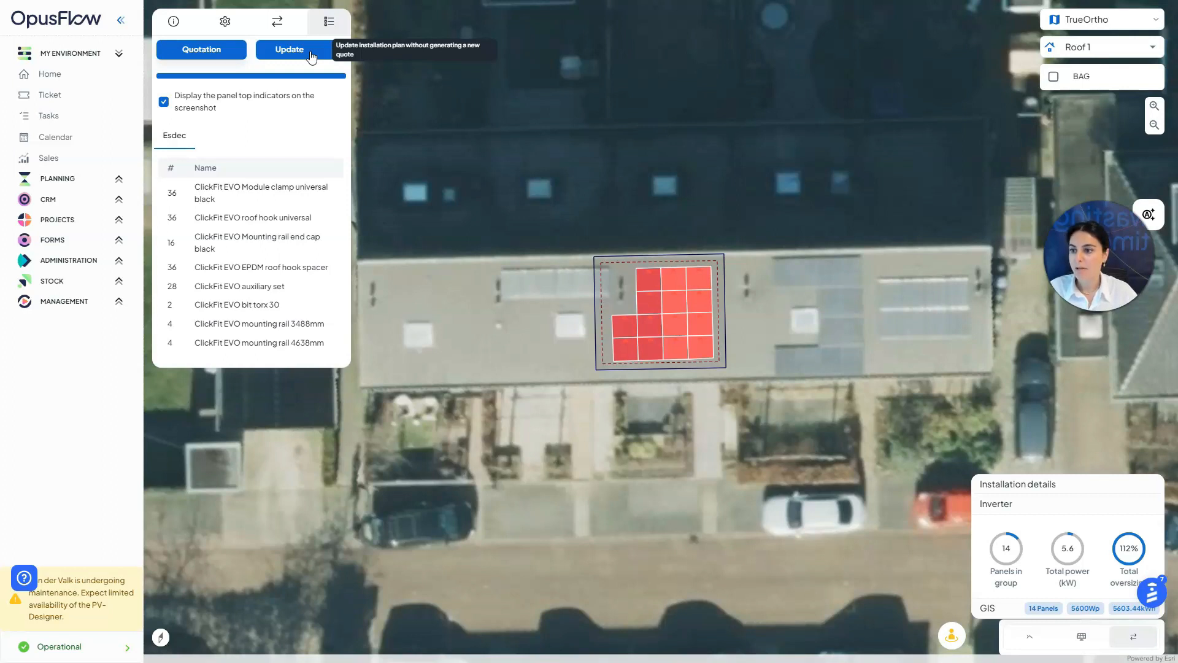
pyautogui.click(244, 60)
pyautogui.click(228, 53)
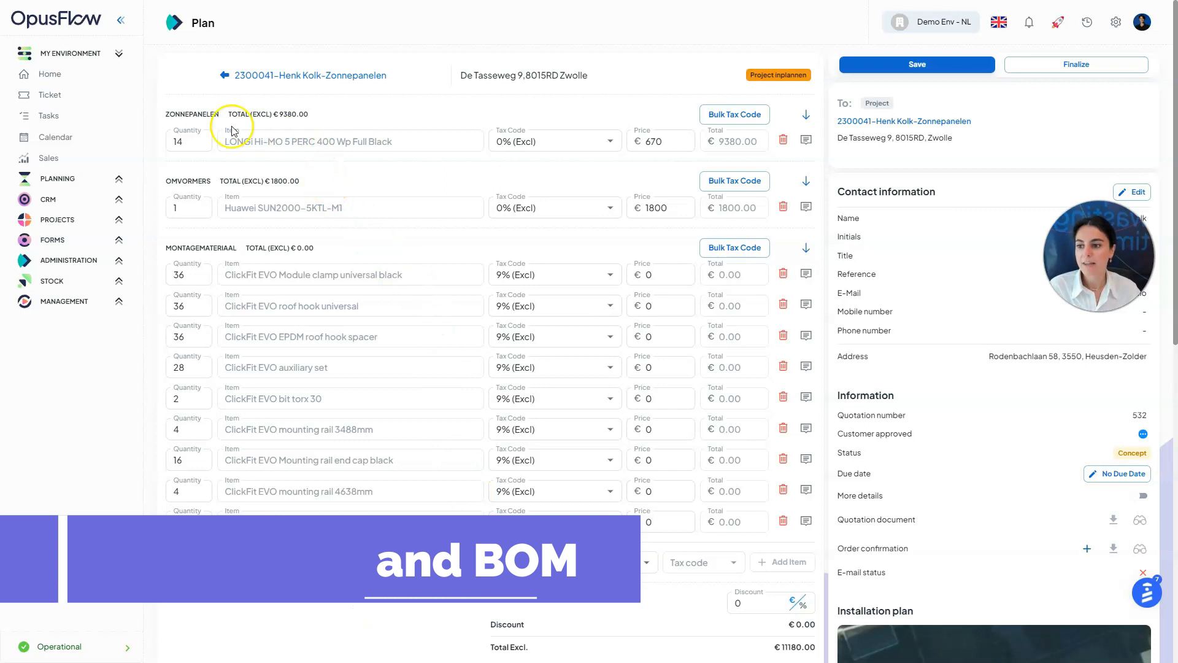
# Try 21% (Excl) on the panel line's tax code, then revert it to 0% (Excl)
pyautogui.click(189, 137)
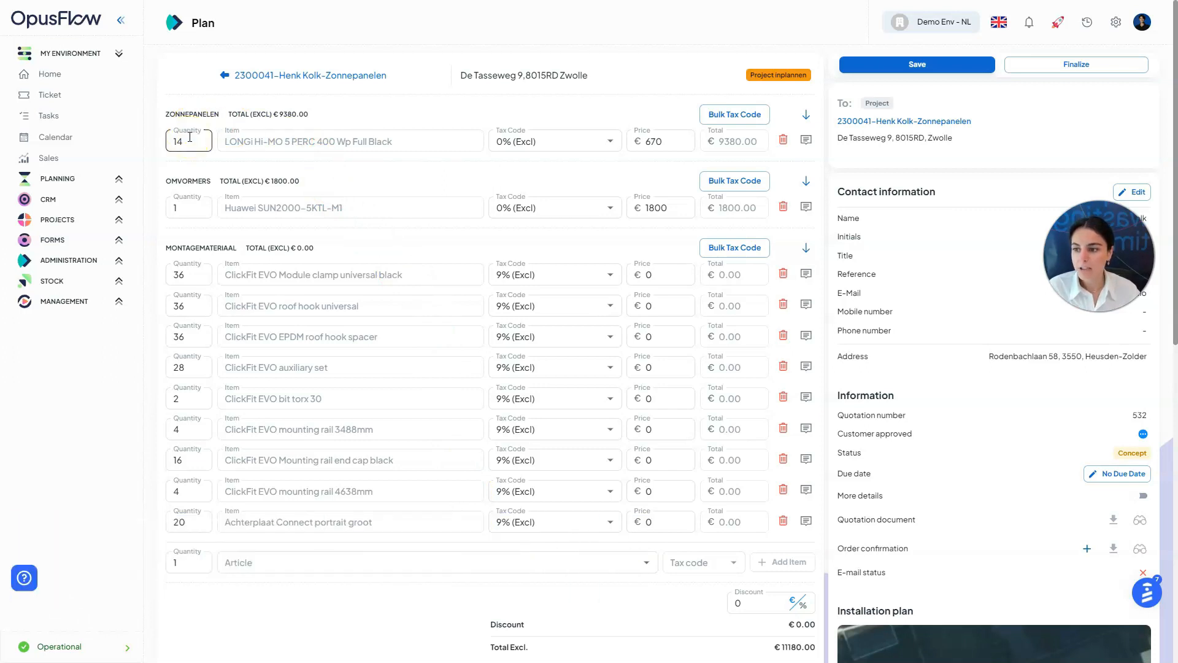
pyautogui.click(338, 150)
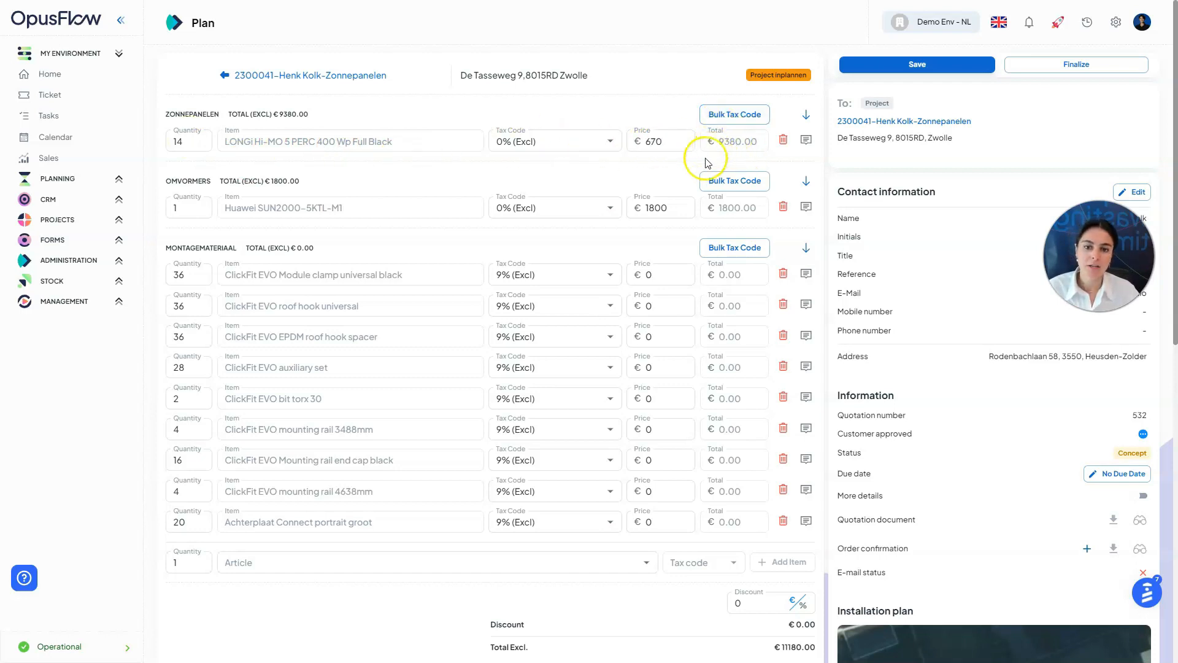
pyautogui.click(599, 146)
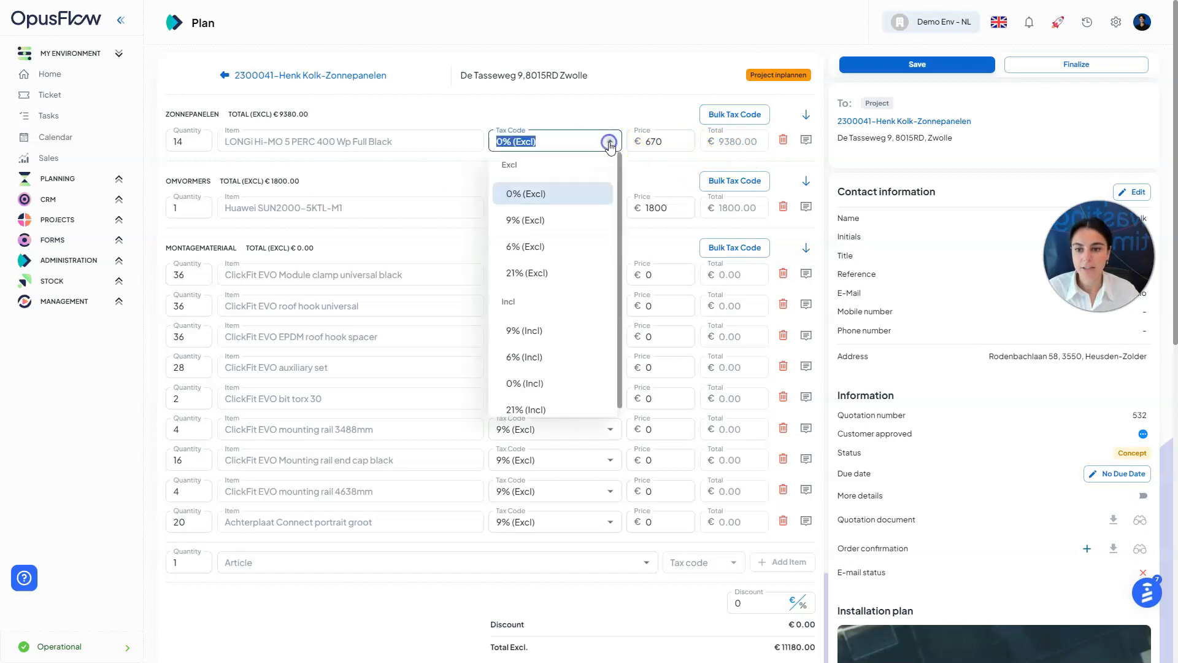
pyautogui.click(563, 288)
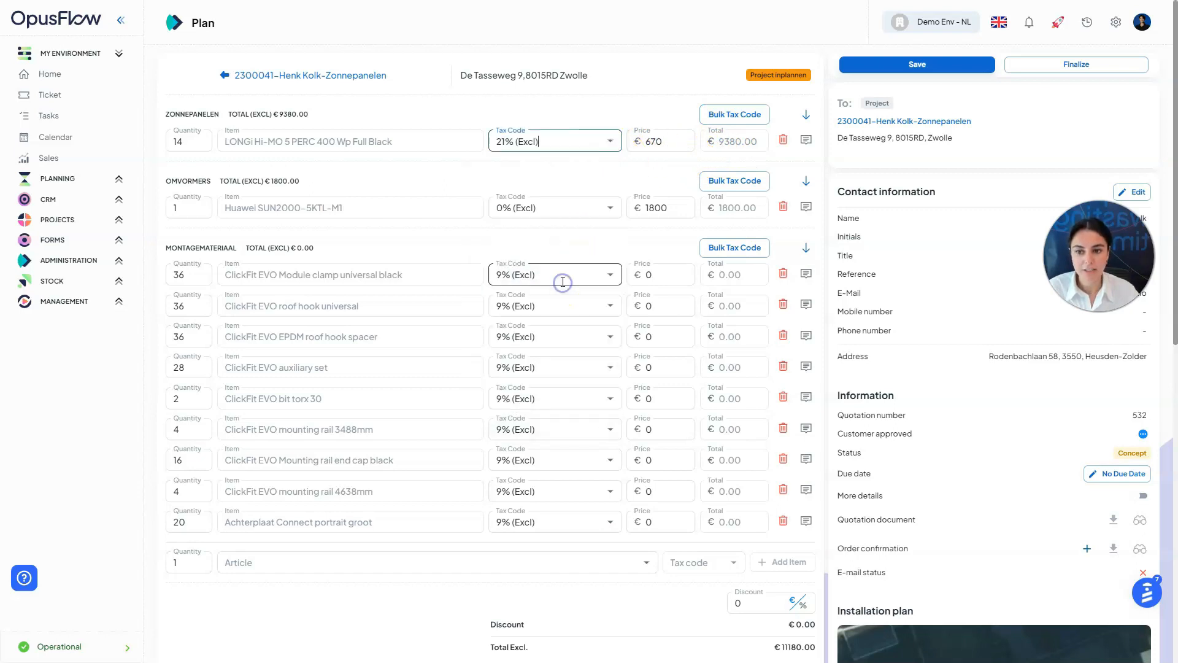
pyautogui.click(610, 141)
pyautogui.click(579, 197)
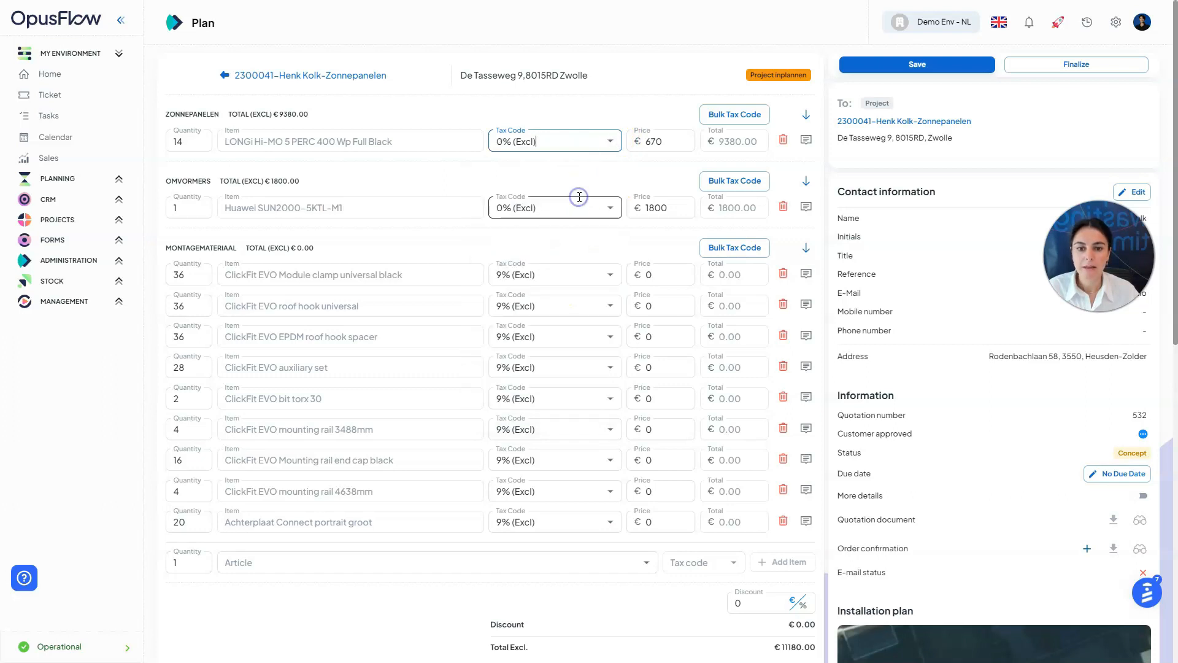
pyautogui.click(664, 143)
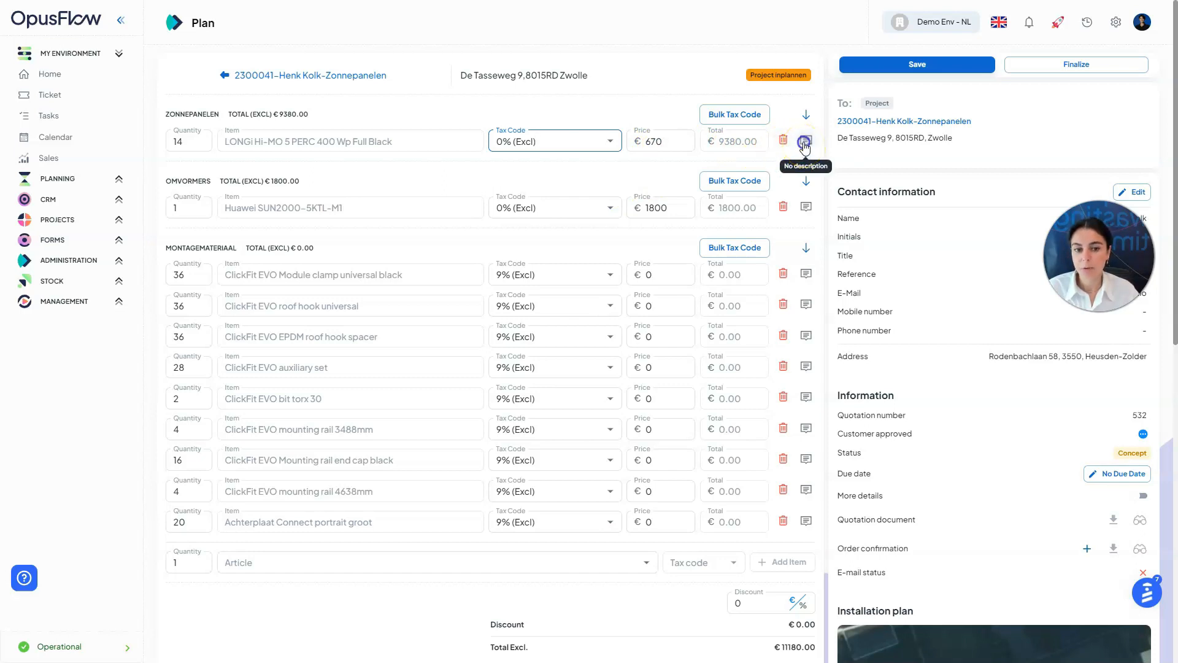
# Add the description 'type something' to the solar panel line
pyautogui.click(806, 140)
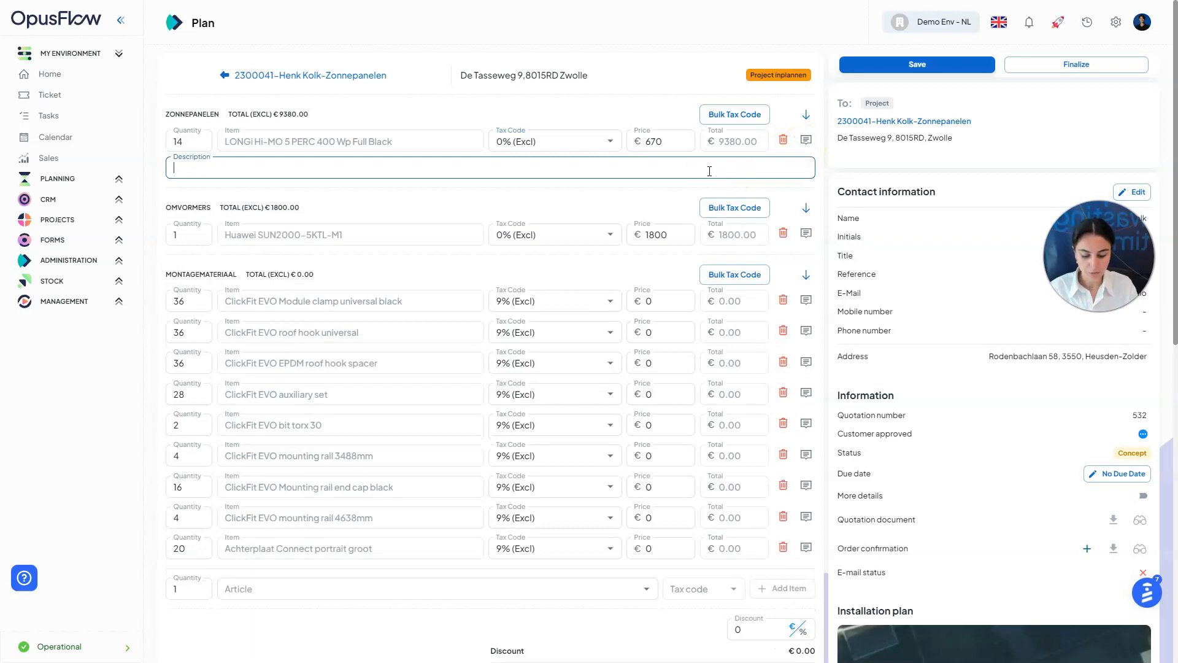
pyautogui.write('type')
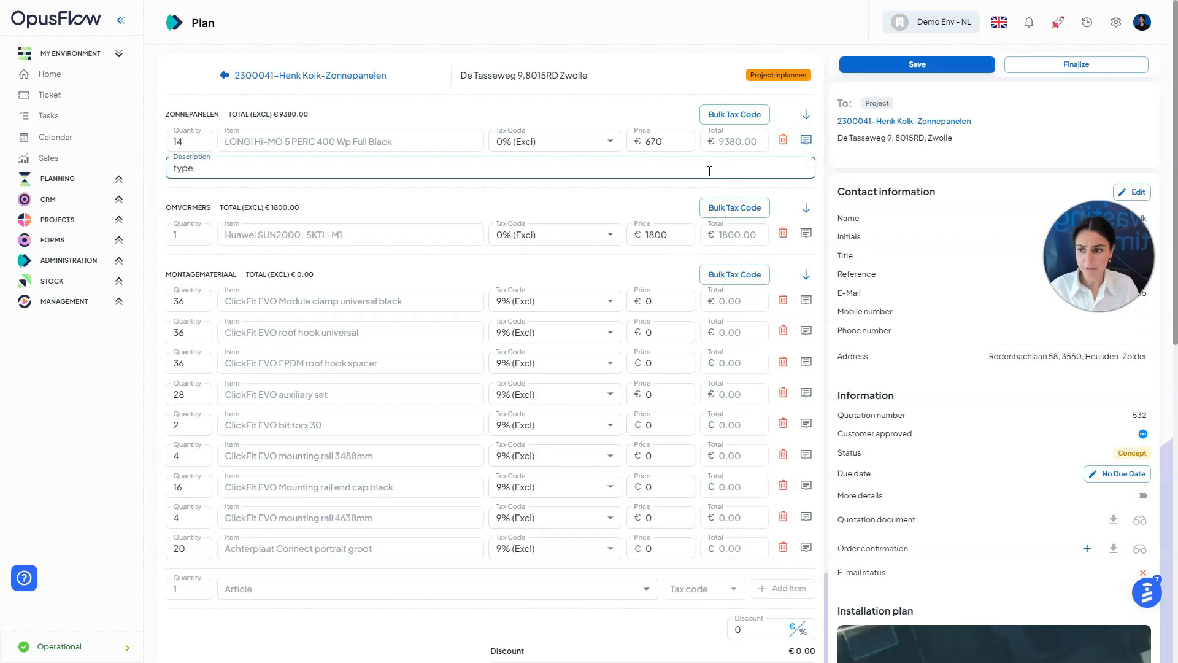
pyautogui.write(' something')
pyautogui.click(822, 197)
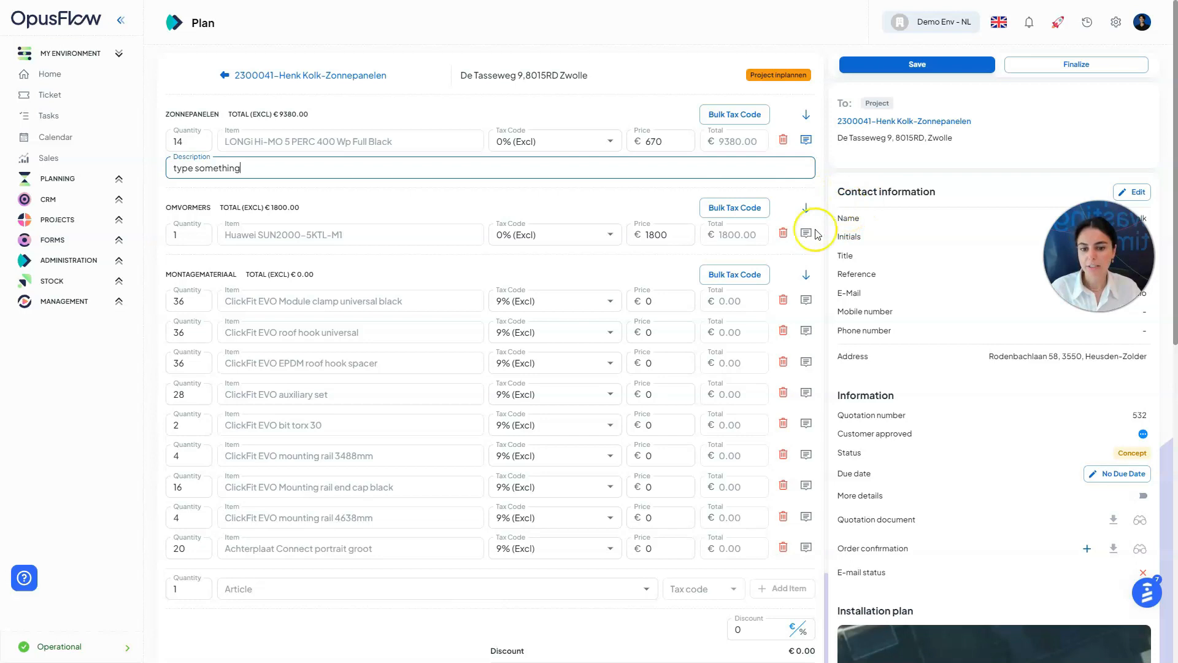
# Set every mounting material line to 6% (Excl) tax with the bulk tax code
pyautogui.click(752, 281)
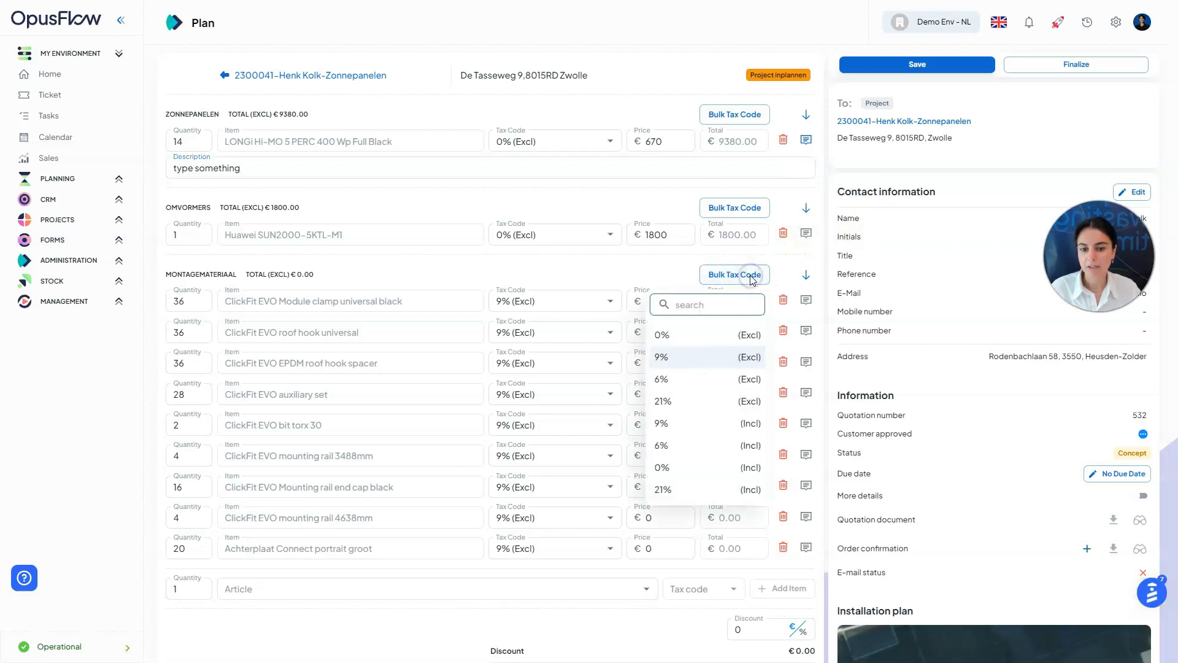
pyautogui.click(703, 383)
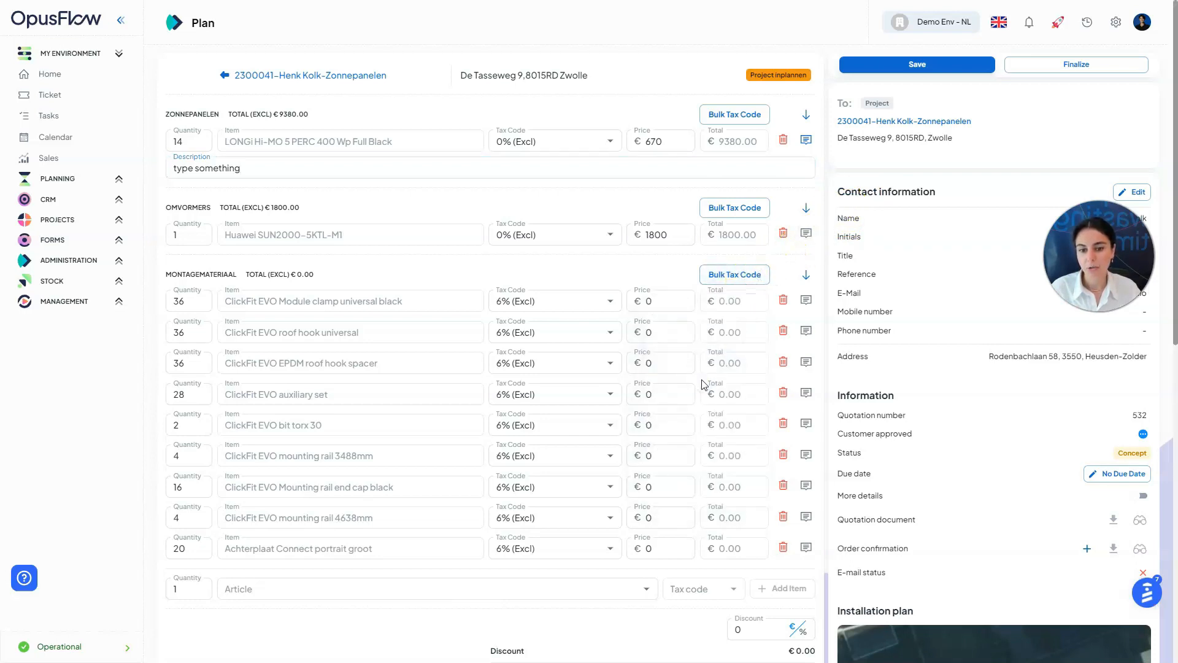
pyautogui.click(486, 546)
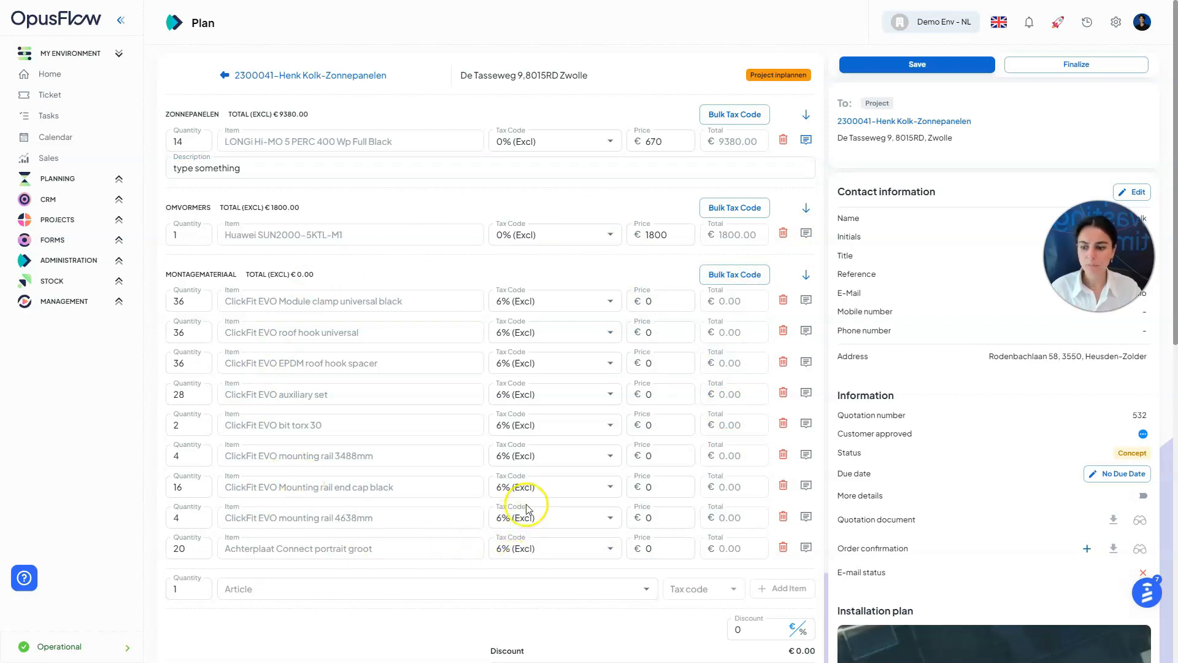
pyautogui.scroll(-2, 512, 507)
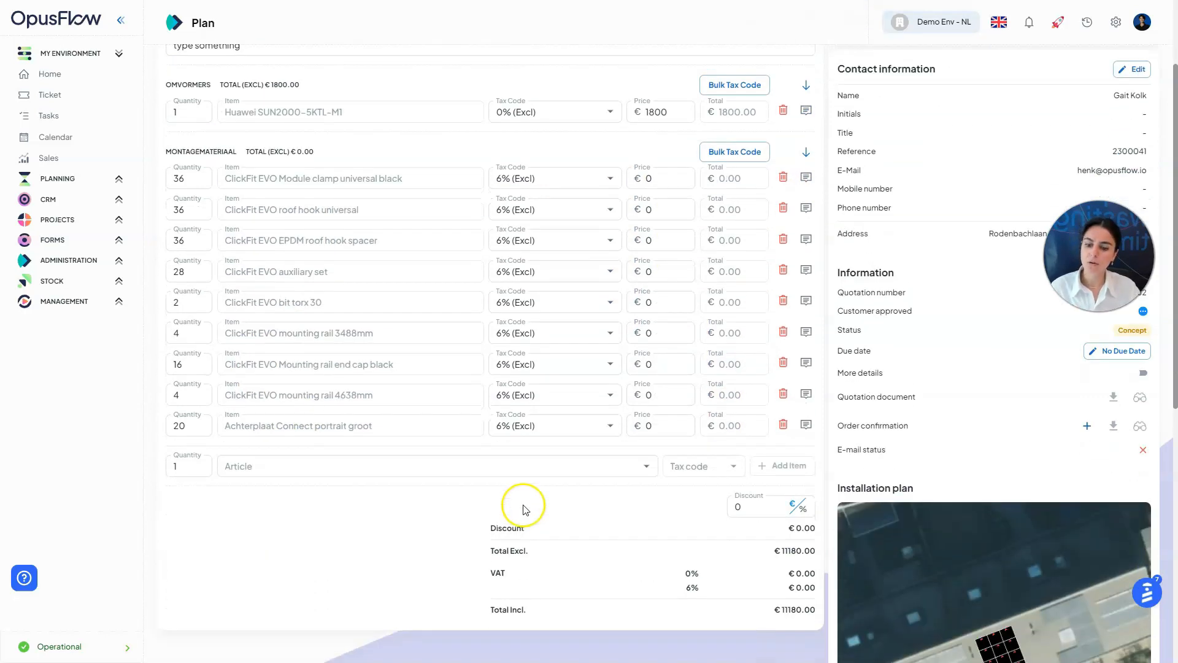
pyautogui.click(445, 482)
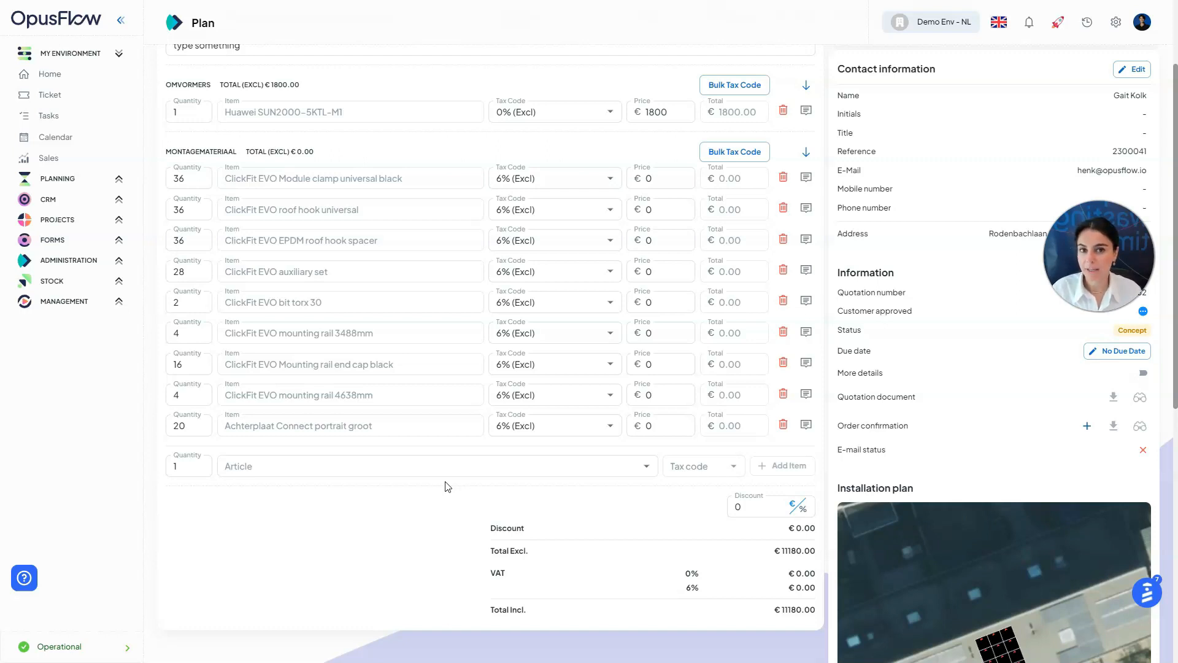
# Add a 400L boiler line with a 6% (Incl) tax code to the quotation
pyautogui.click(197, 470)
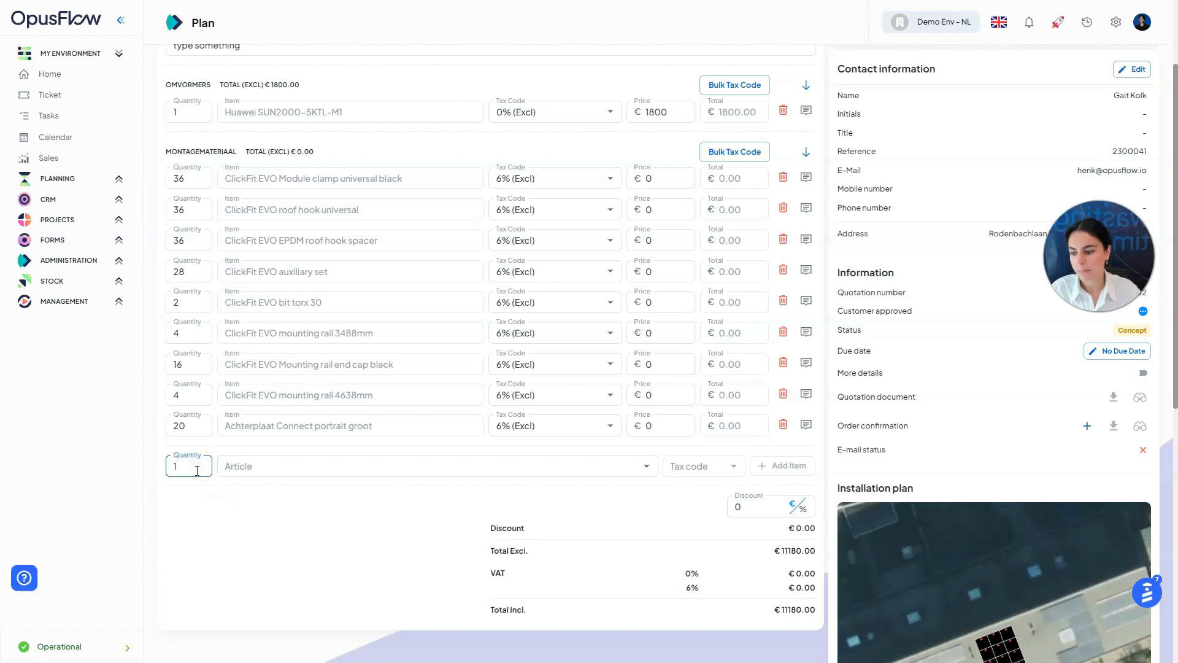
pyautogui.click(265, 464)
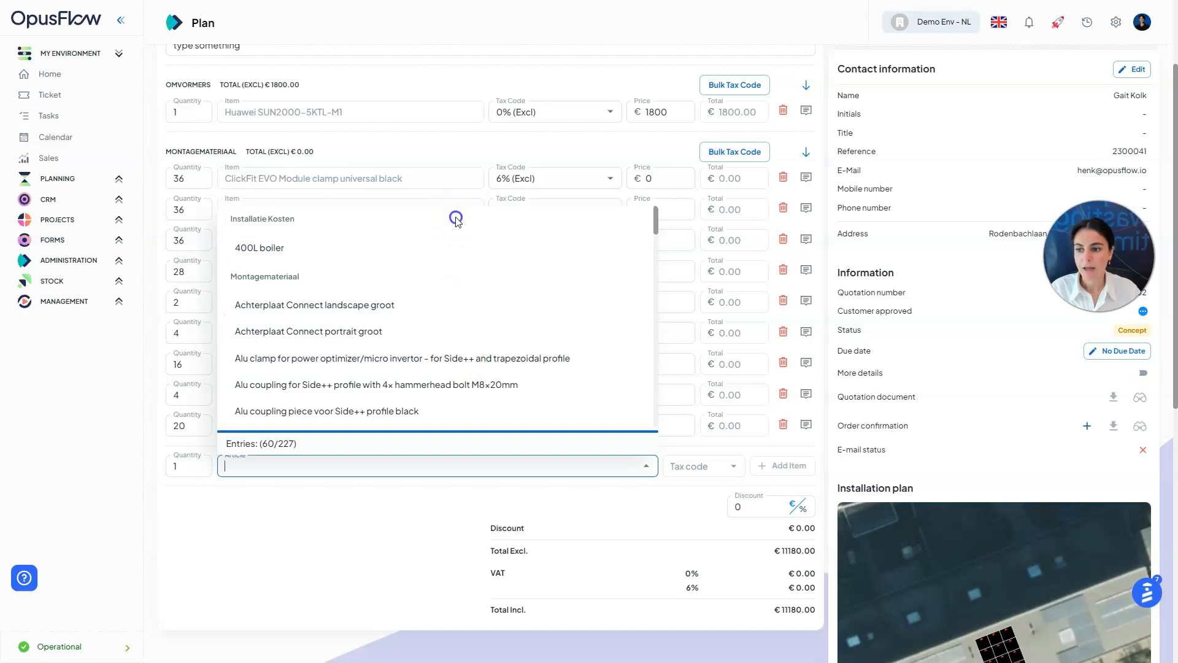
pyautogui.click(337, 252)
pyautogui.click(710, 467)
pyautogui.click(702, 394)
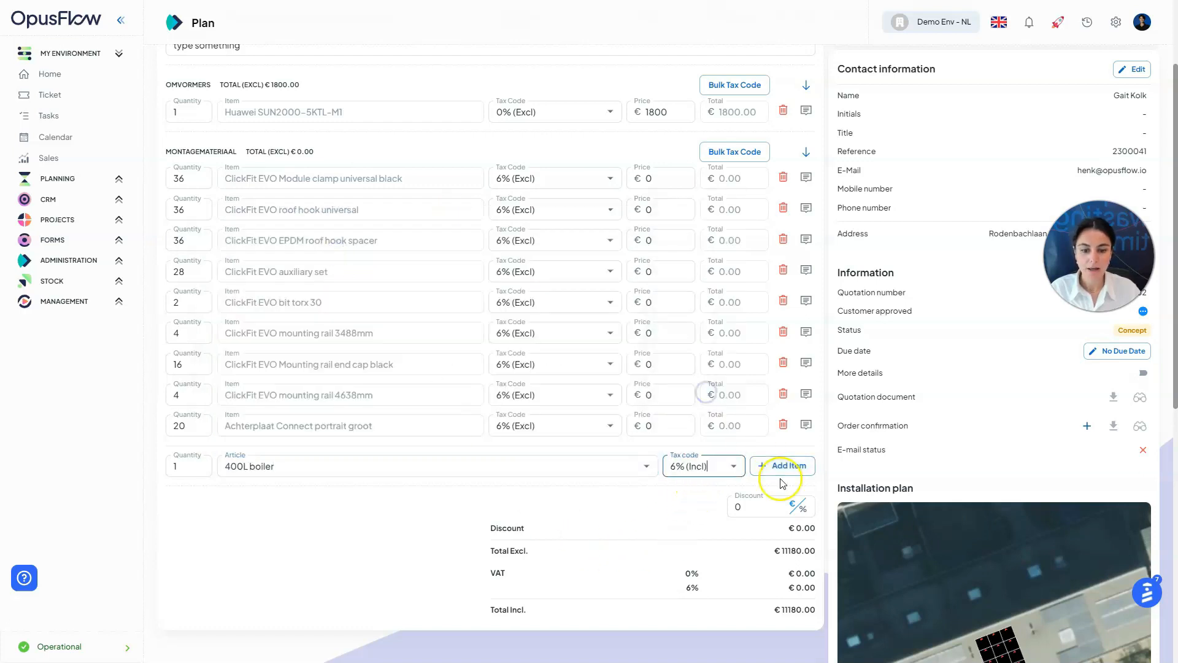
pyautogui.click(787, 473)
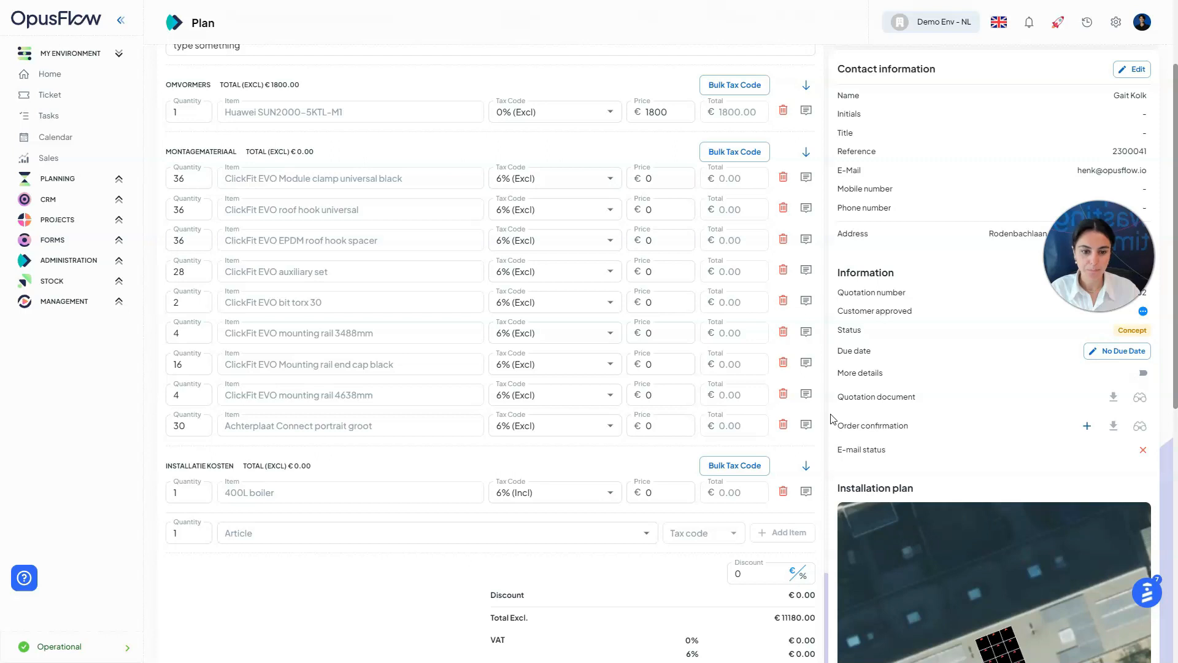
pyautogui.scroll(2, 831, 419)
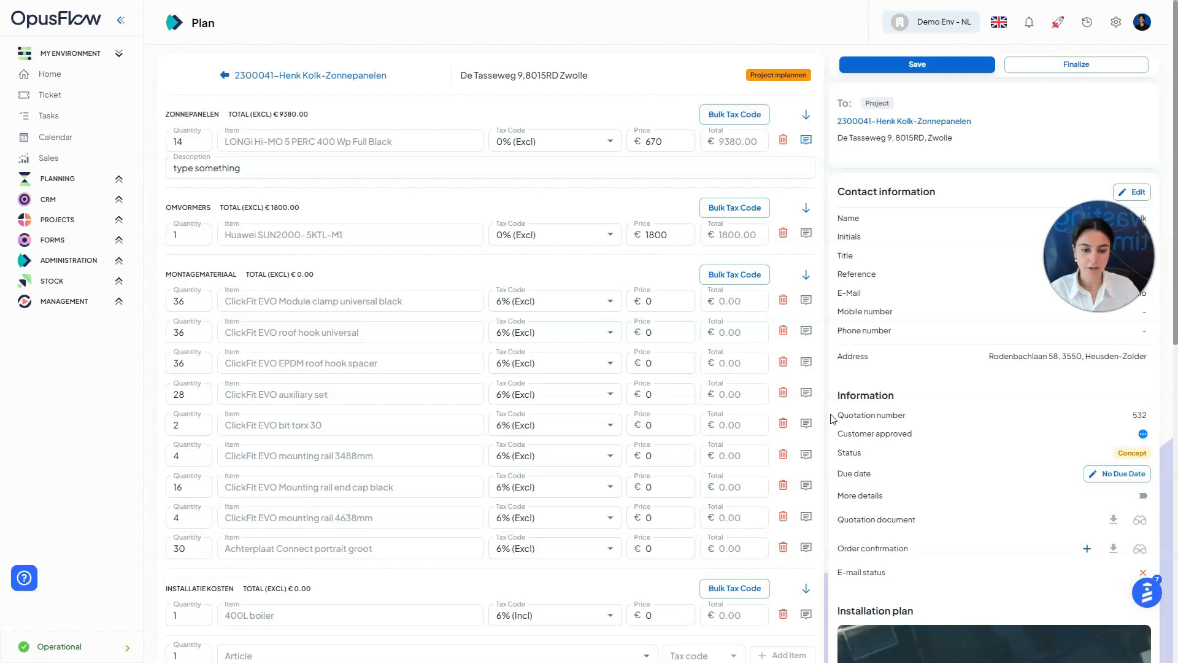
# Turn on More details to show line margins and review the €2960.00 (36.01%) overall margin
pyautogui.click(1140, 497)
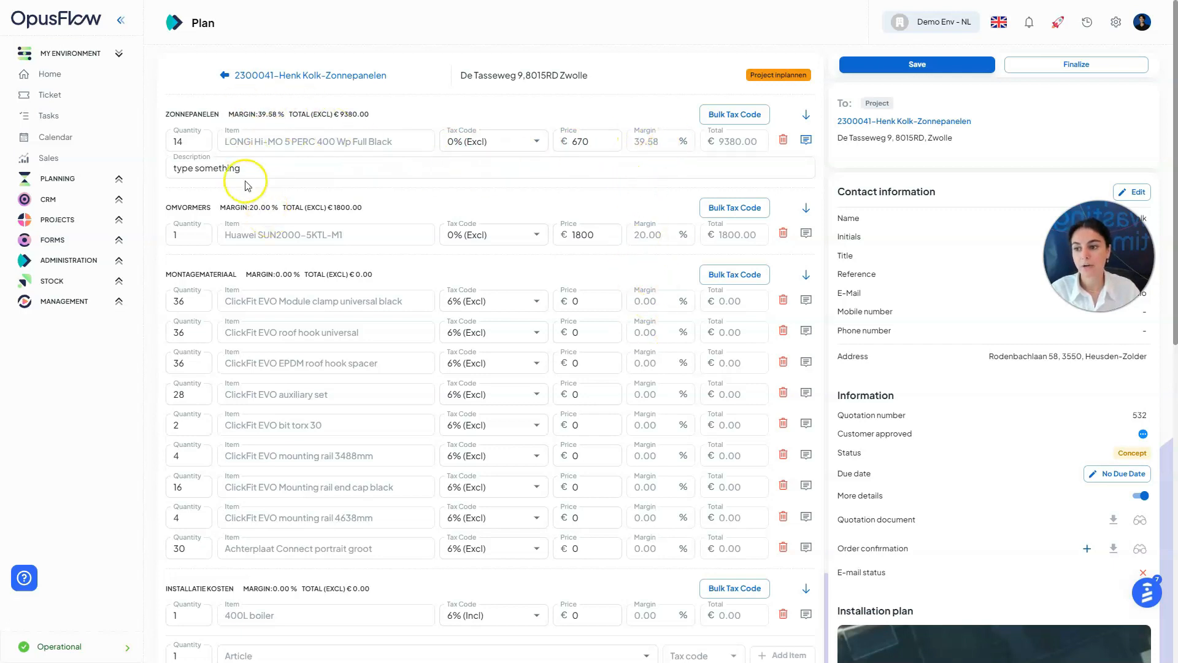
pyautogui.scroll(-7, 487, 355)
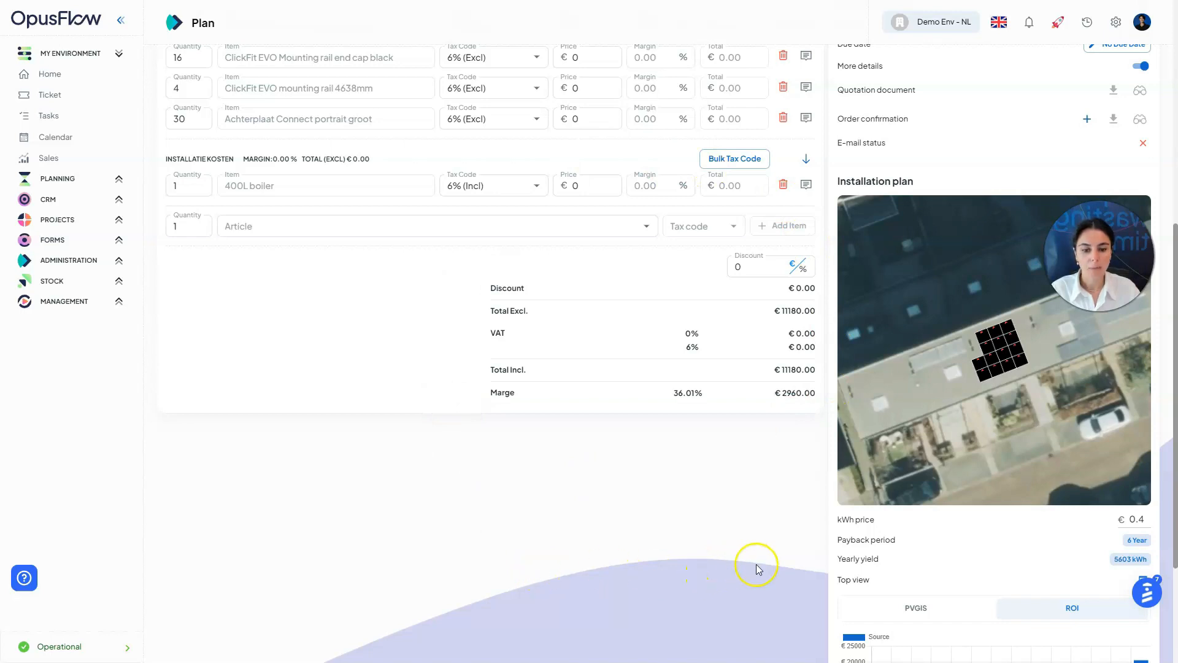
pyautogui.scroll(2, 761, 559)
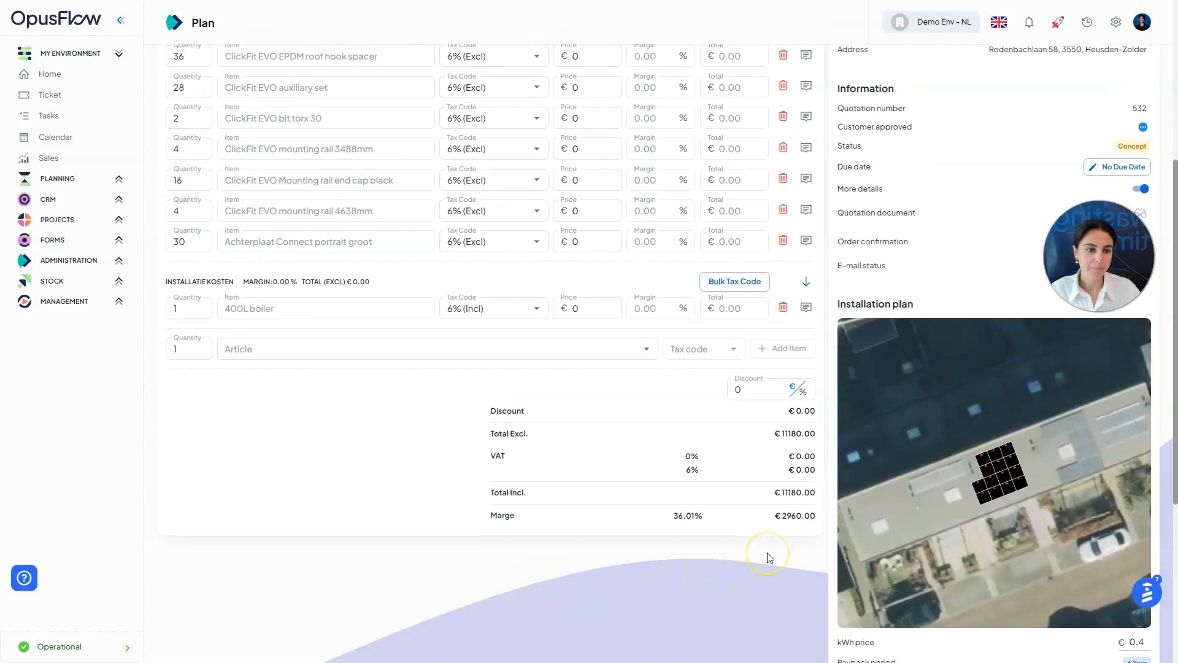
pyautogui.scroll(3, 769, 557)
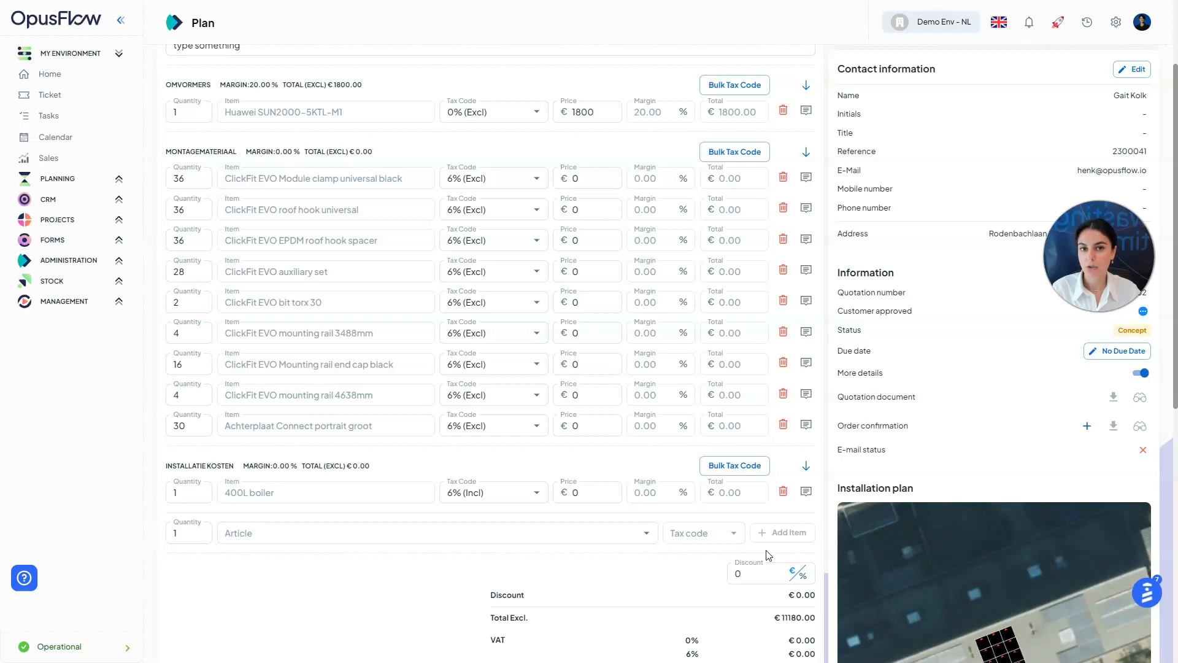
pyautogui.click(995, 492)
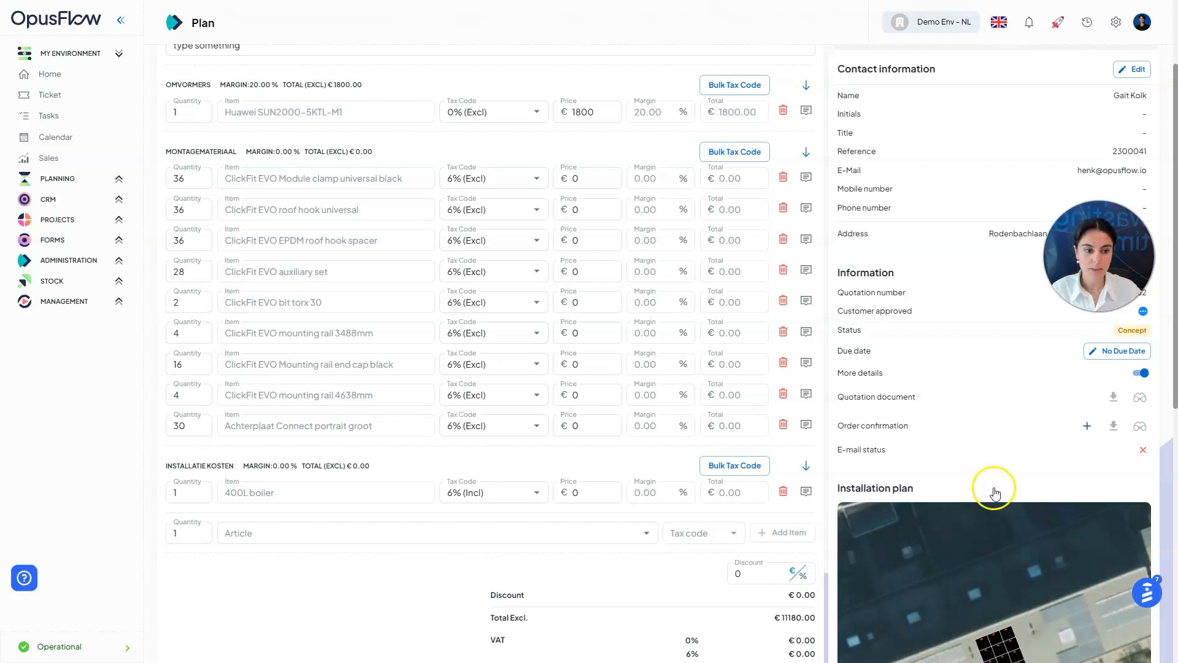
# Change the quotation's expiry from no due date to 14 days
pyautogui.click(1118, 351)
pyautogui.click(478, 351)
pyautogui.moveTo(477, 352); pyautogui.dragTo(426, 340)
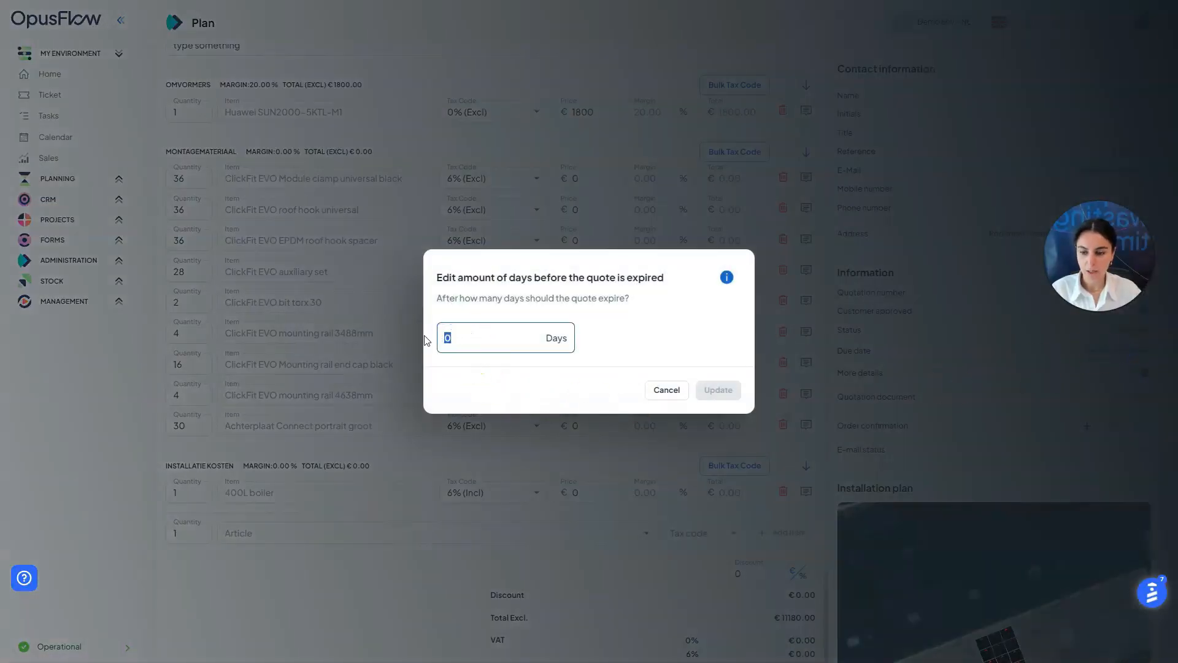
pyautogui.write('14')
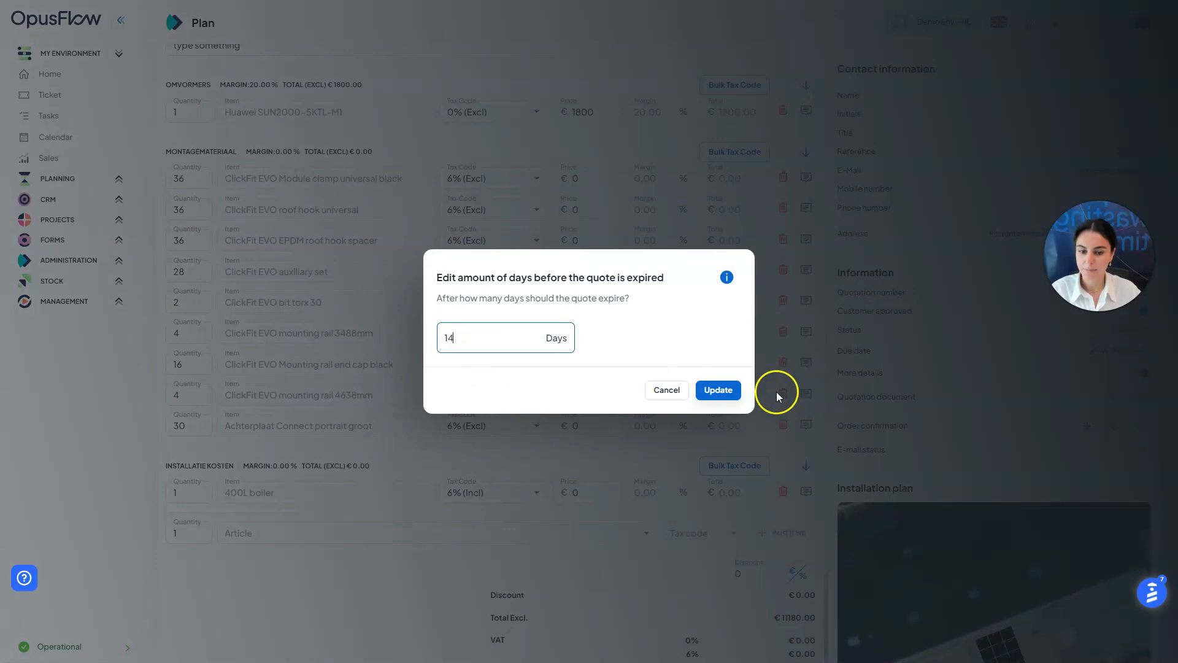
pyautogui.click(725, 394)
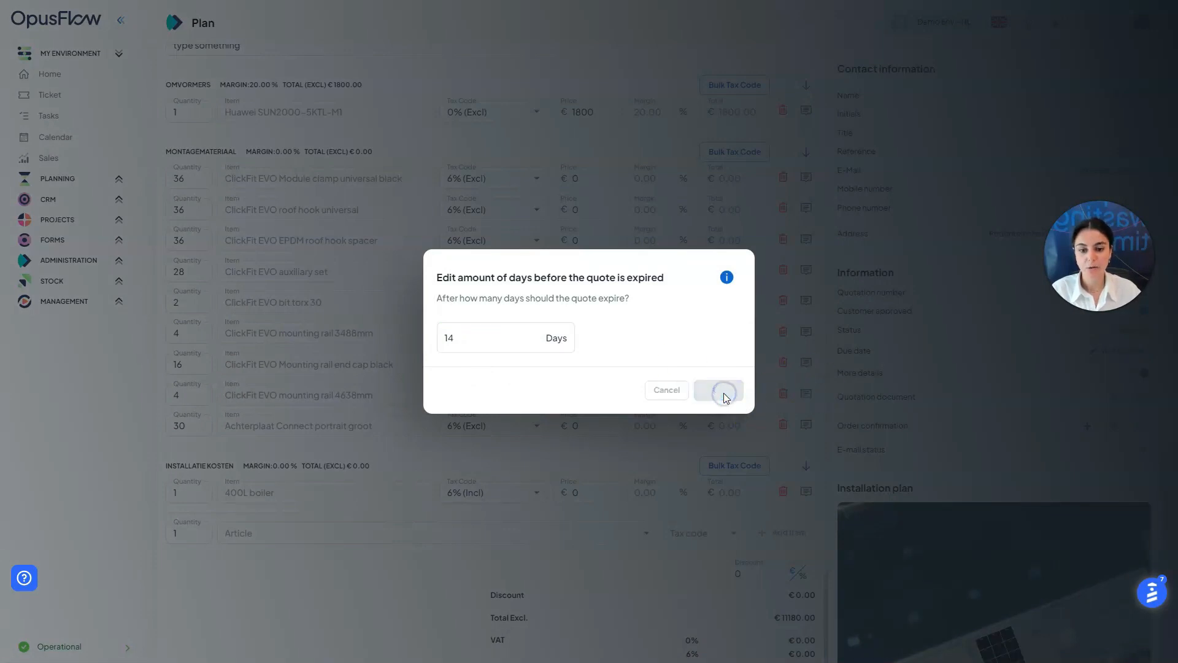
pyautogui.click(876, 522)
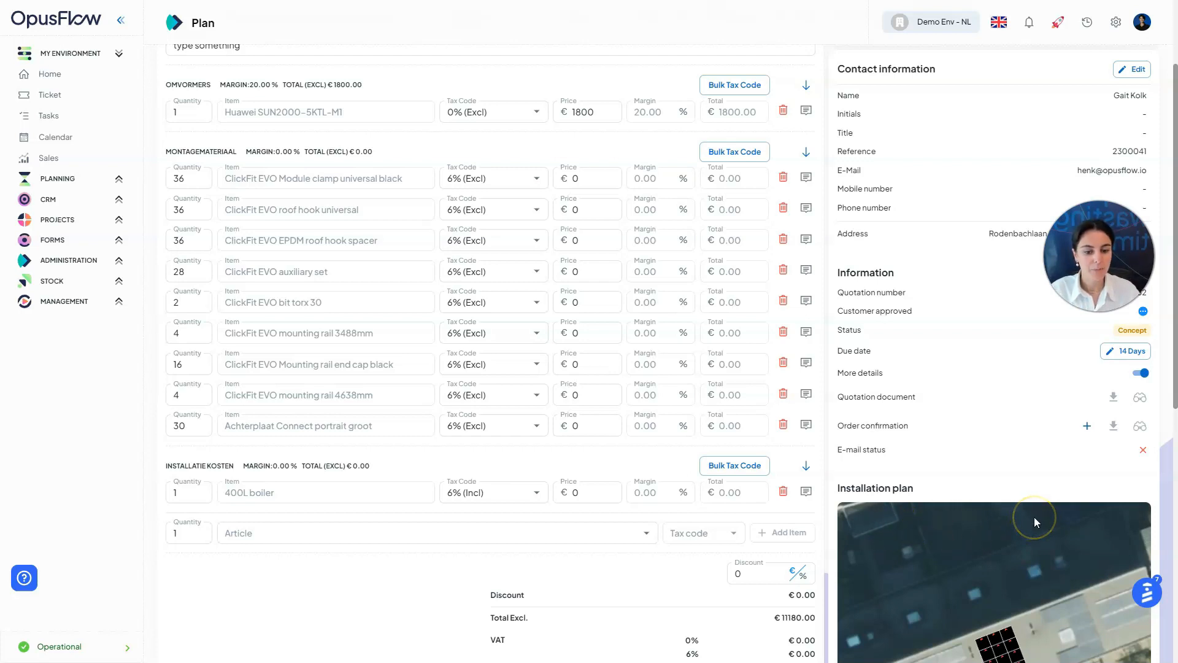
# In the Installation plan, change the kWh price from 0.4 to 0.5
pyautogui.scroll(-7, 1062, 532)
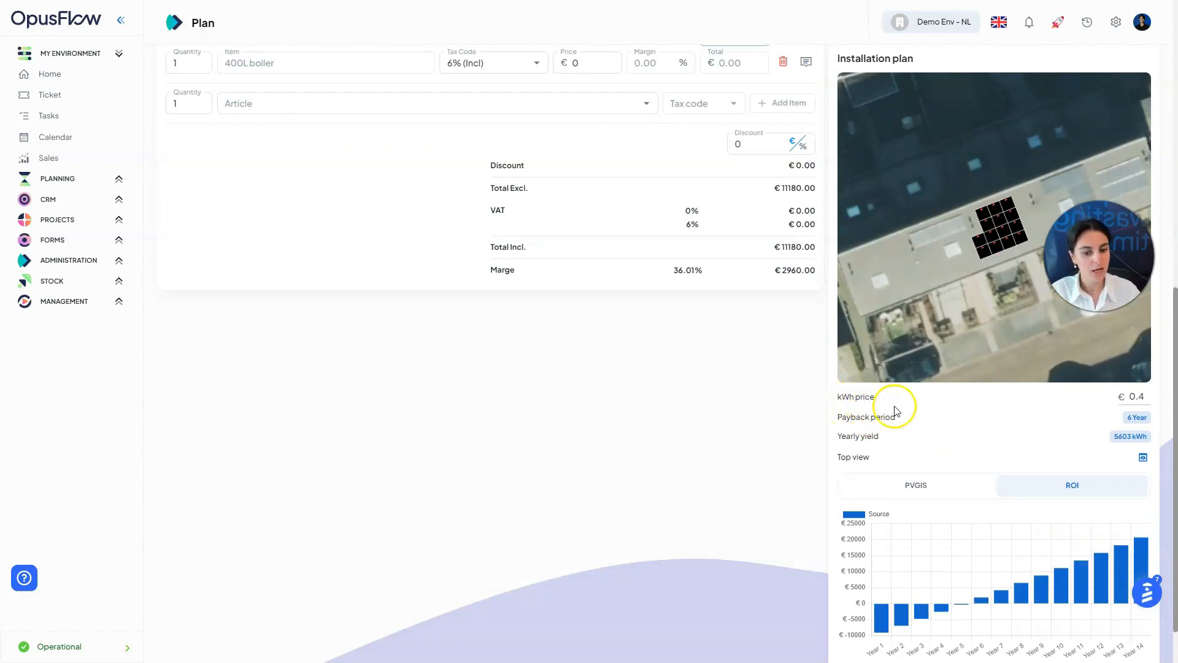
pyautogui.moveTo(1144, 399); pyautogui.dragTo(1139, 399)
pyautogui.write('5')
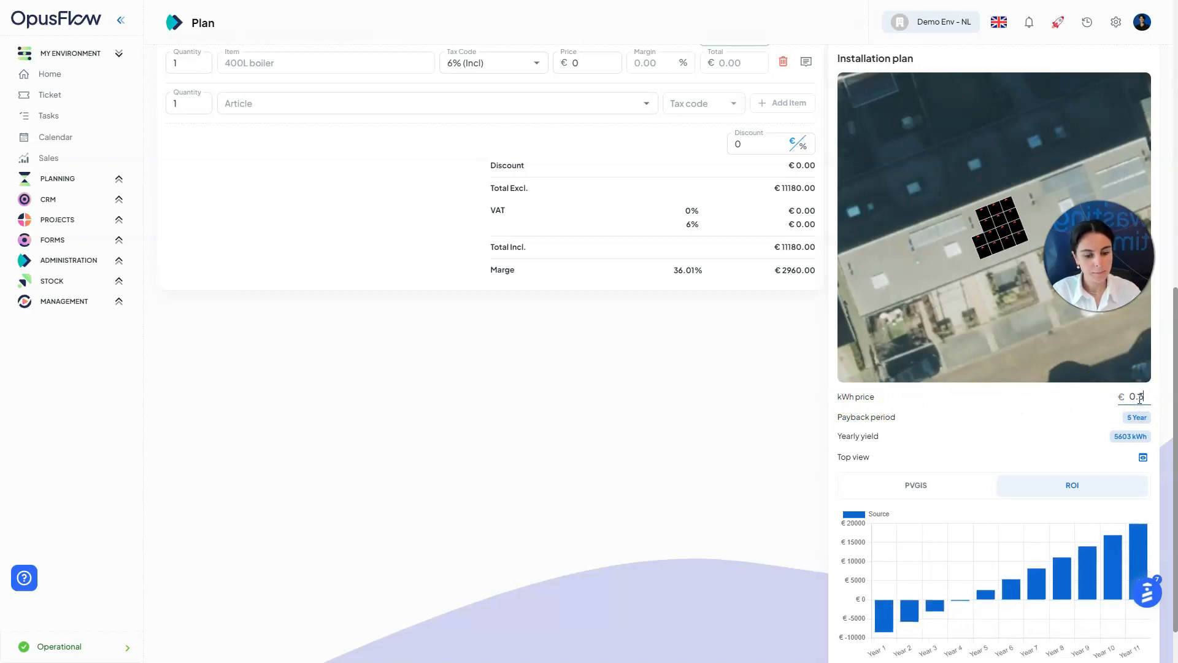
pyautogui.scroll(-1, 1166, 428)
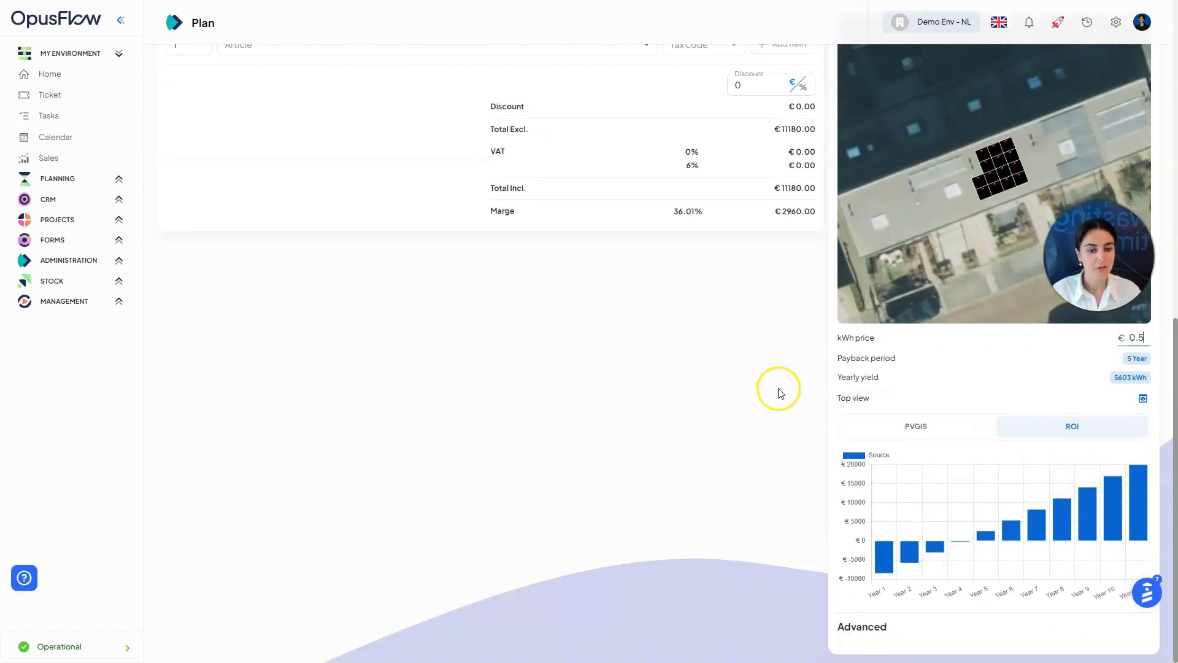
# Save the quotation with its €11180.00 total and 14-day due date
pyautogui.scroll(5, 778, 390)
pyautogui.scroll(5, 780, 393)
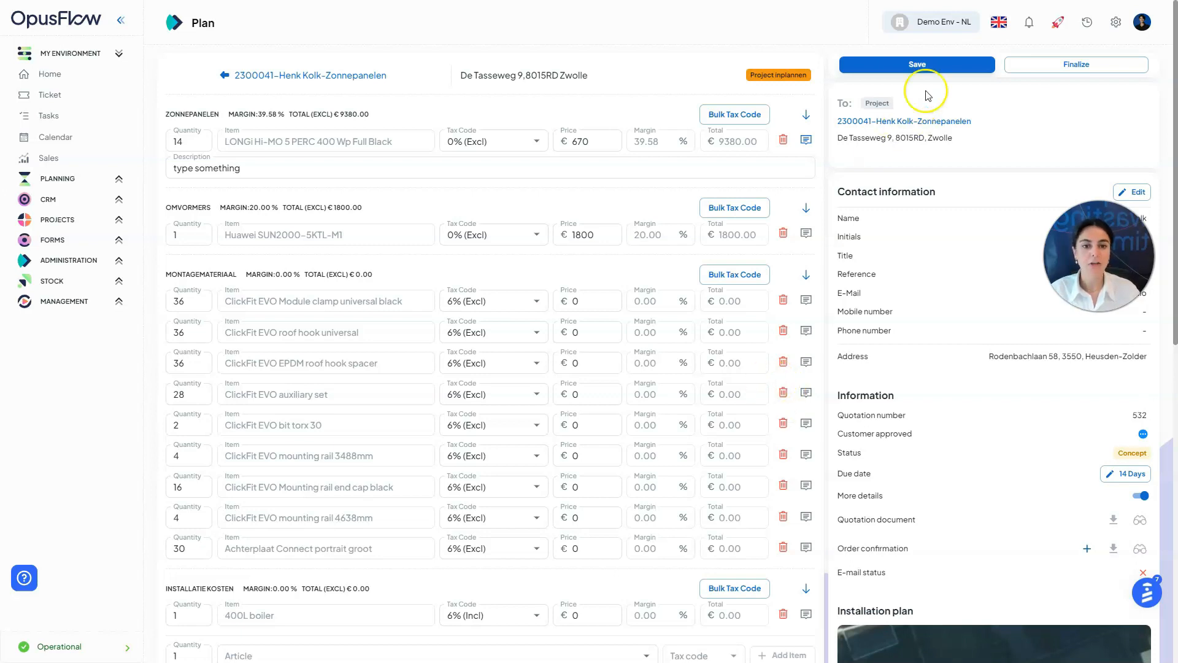
pyautogui.click(937, 66)
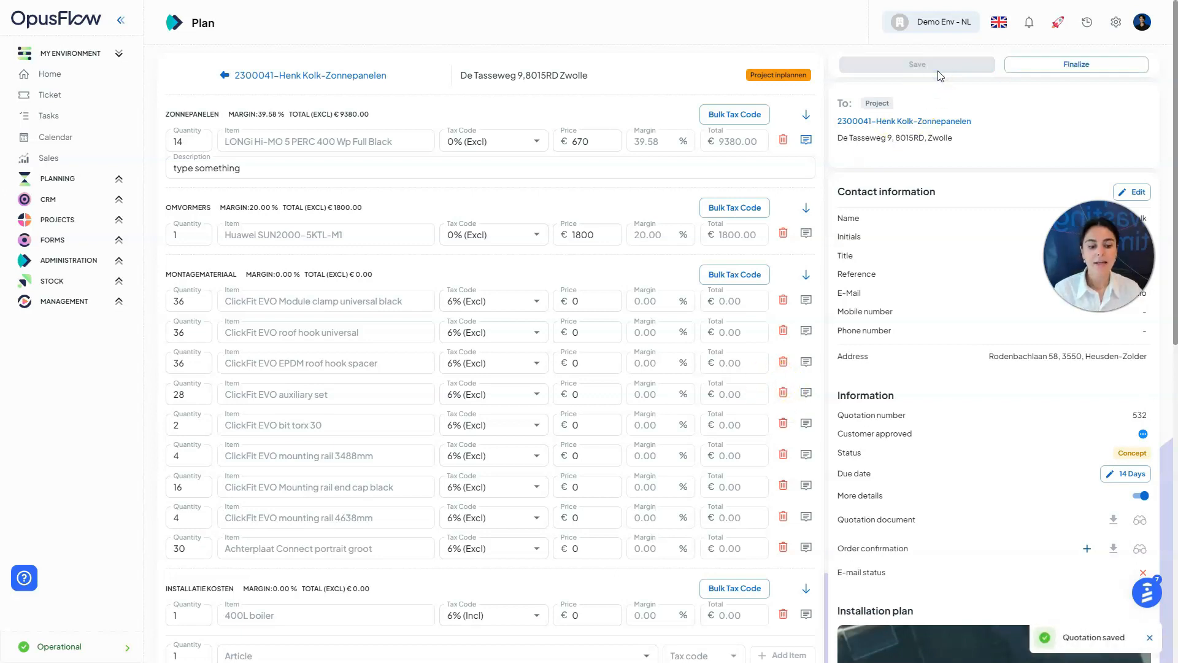